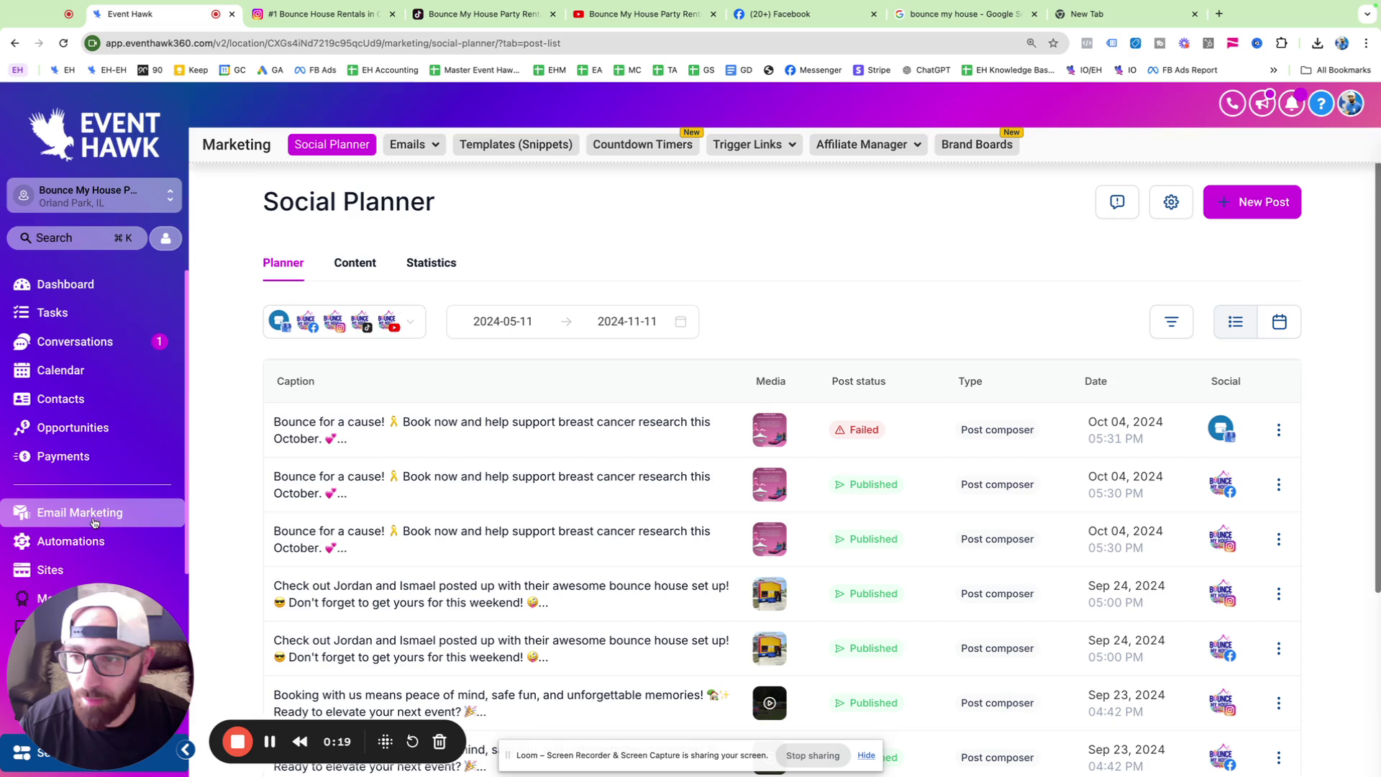
Review the account filter on the Social Planner list, then close it.
{"action": "left_click_drag", "start_coordinate": [47, 662], "coordinate": [285, 663]}
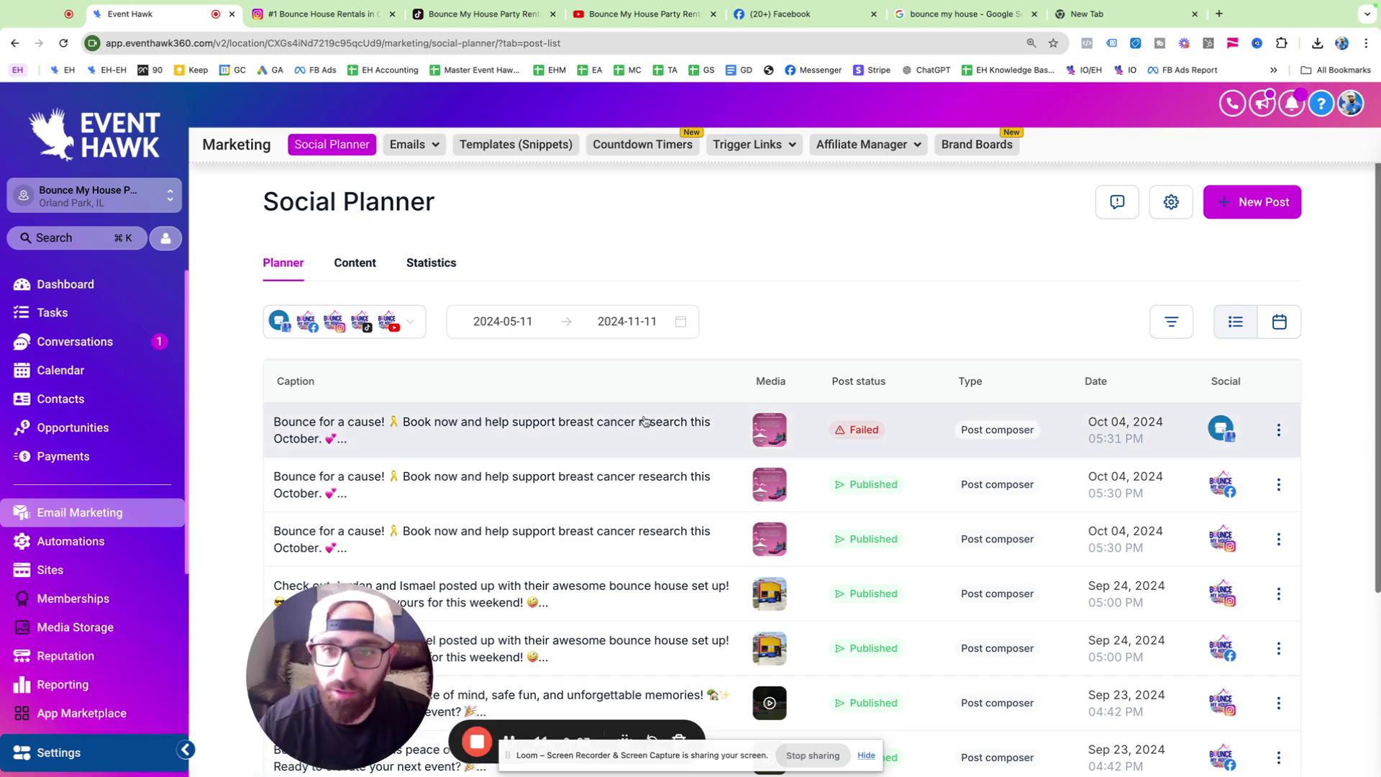
{"action": "left_click", "coordinate": [412, 318]}
{"action": "scroll", "coordinate": [351, 594], "scroll_direction": "down", "scroll_amount": 1}
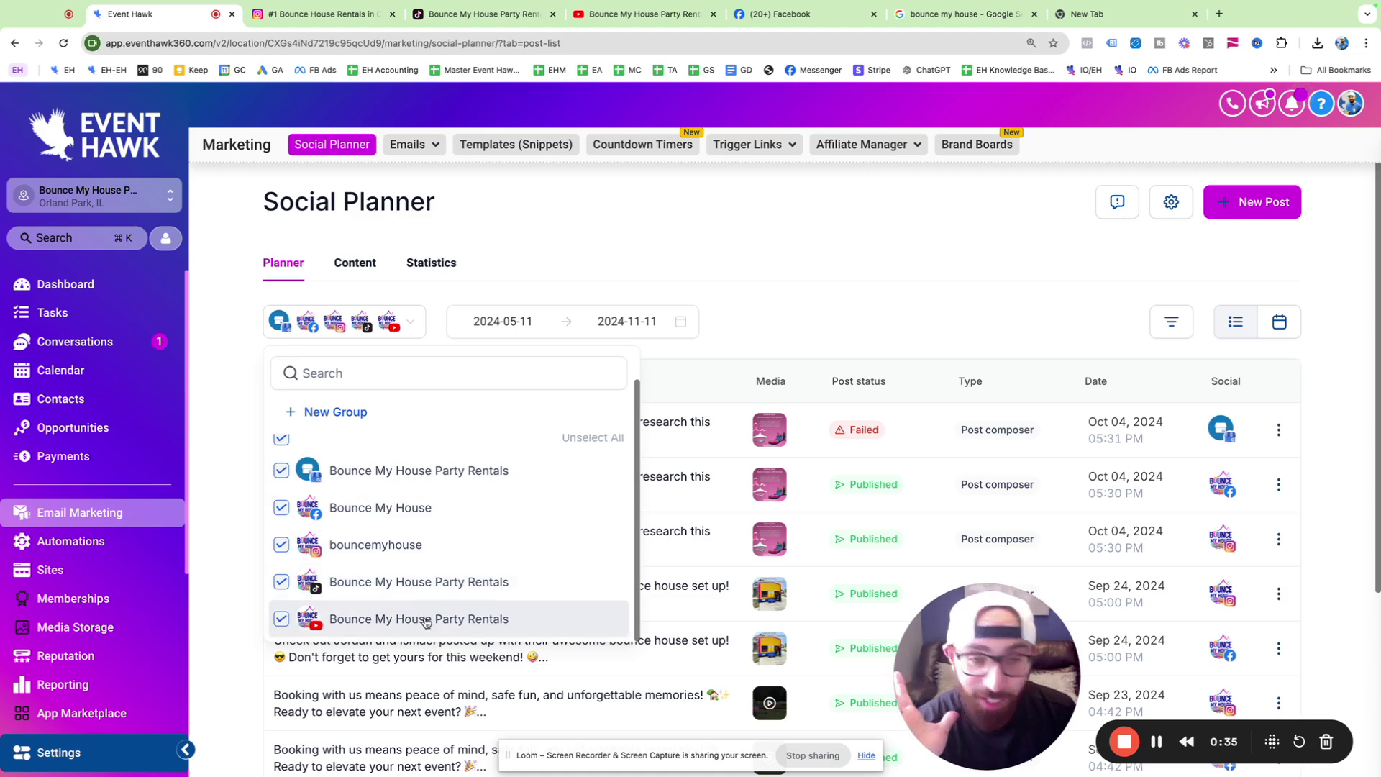
{"action": "left_click", "coordinate": [827, 228]}
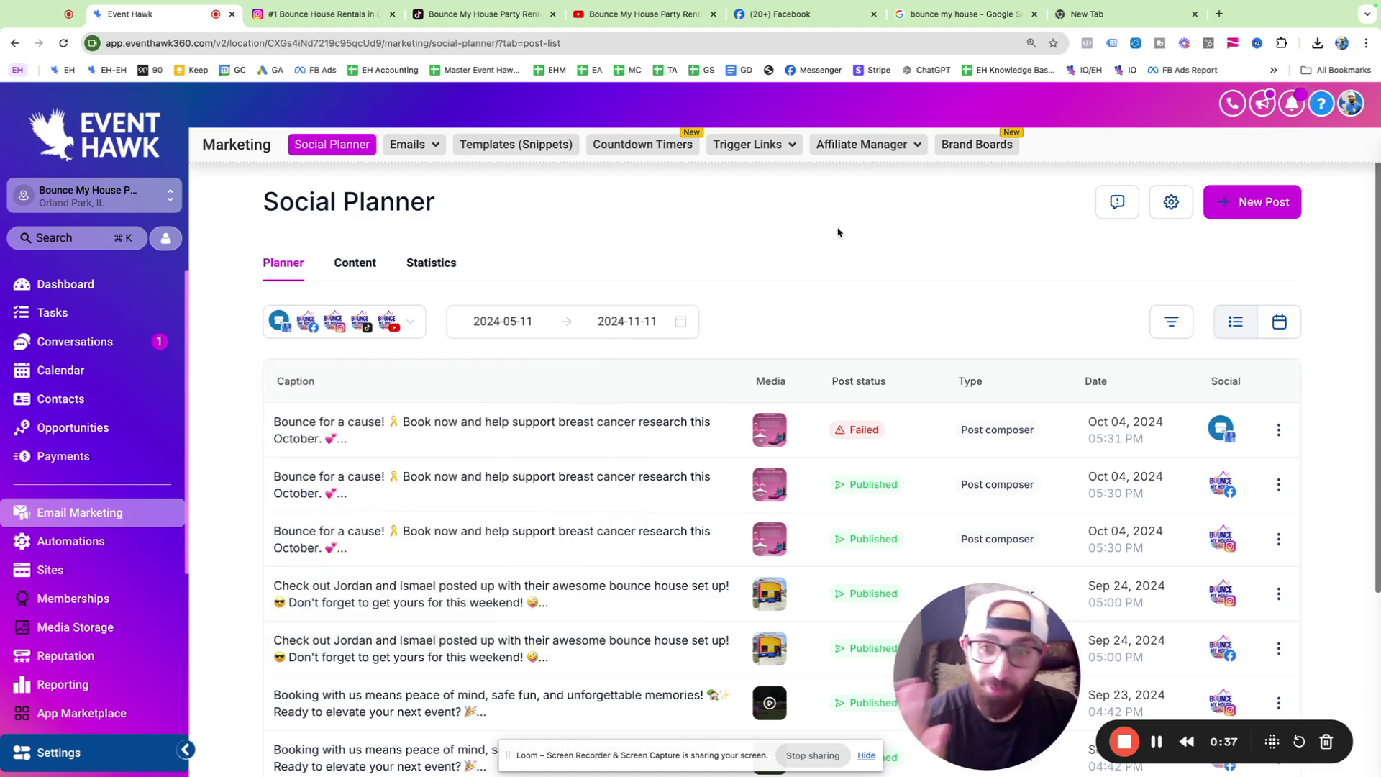
{"action": "right_click", "coordinate": [999, 525]}
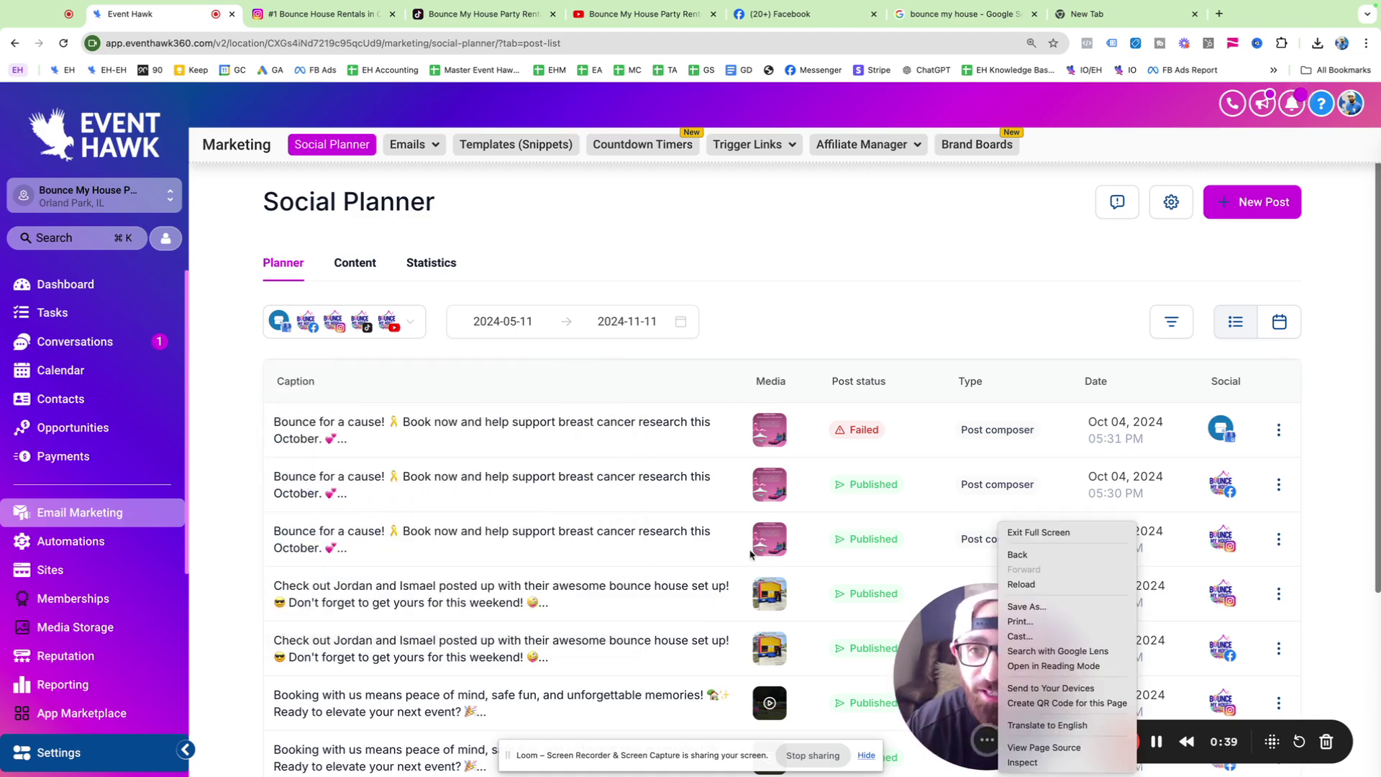
{"action": "left_click", "coordinate": [948, 561]}
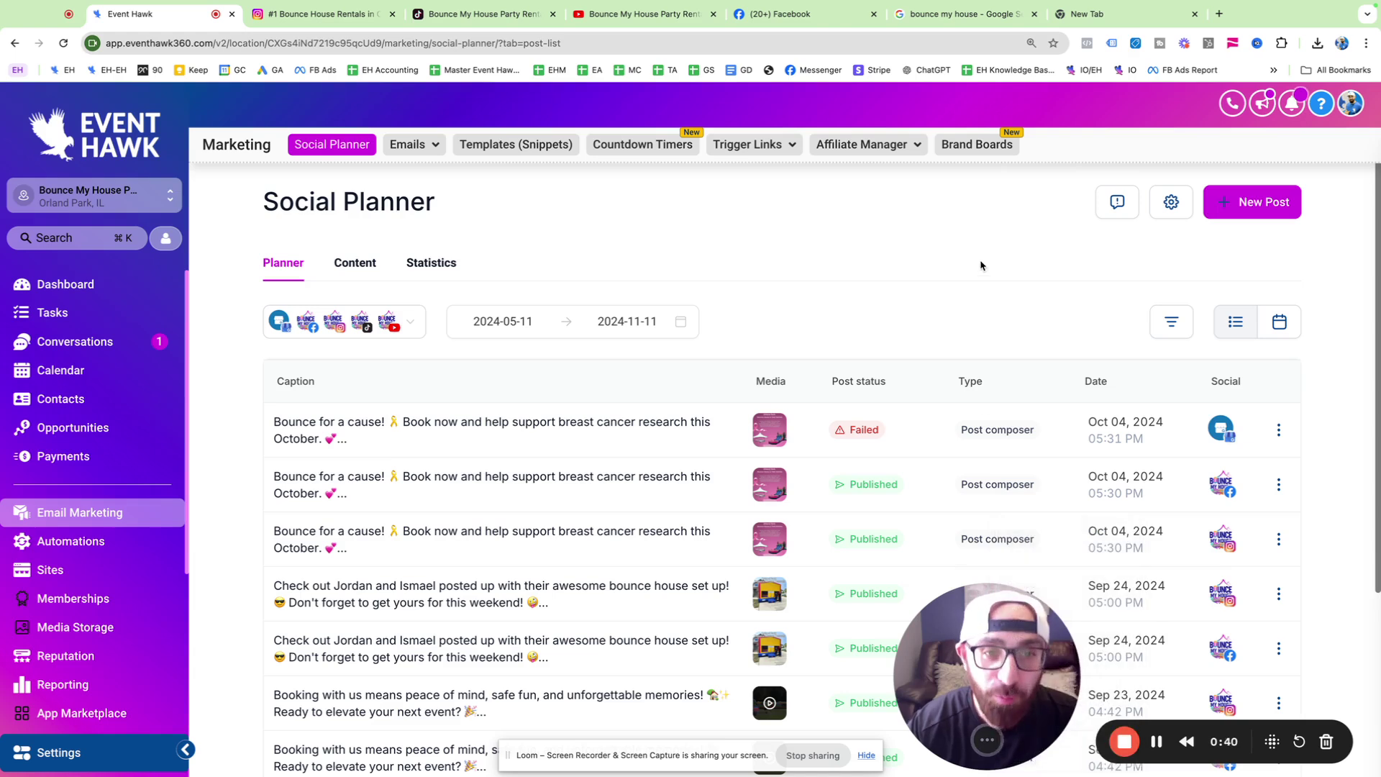
Start a new social post and target all five connected accounts with Select All.
{"action": "left_click", "coordinate": [1276, 214]}
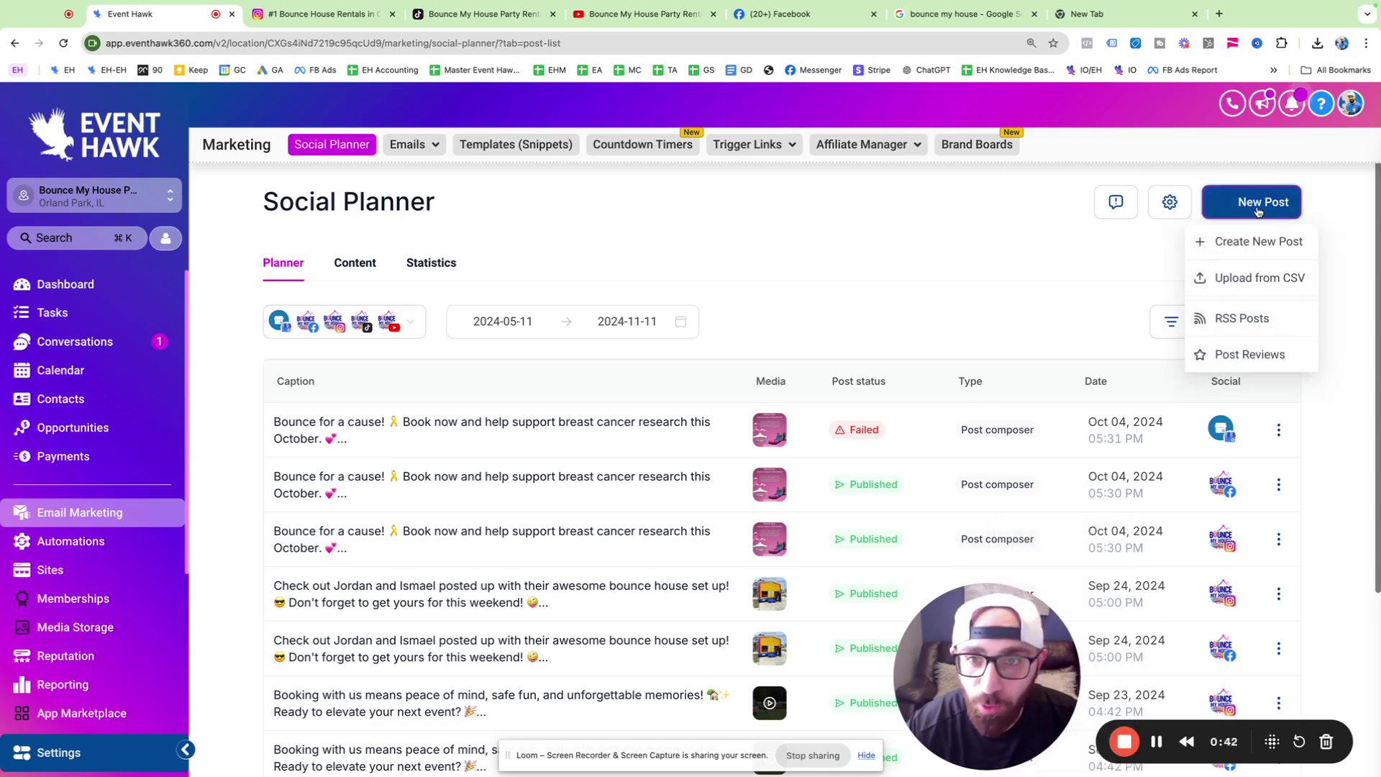
{"action": "left_click", "coordinate": [1271, 248]}
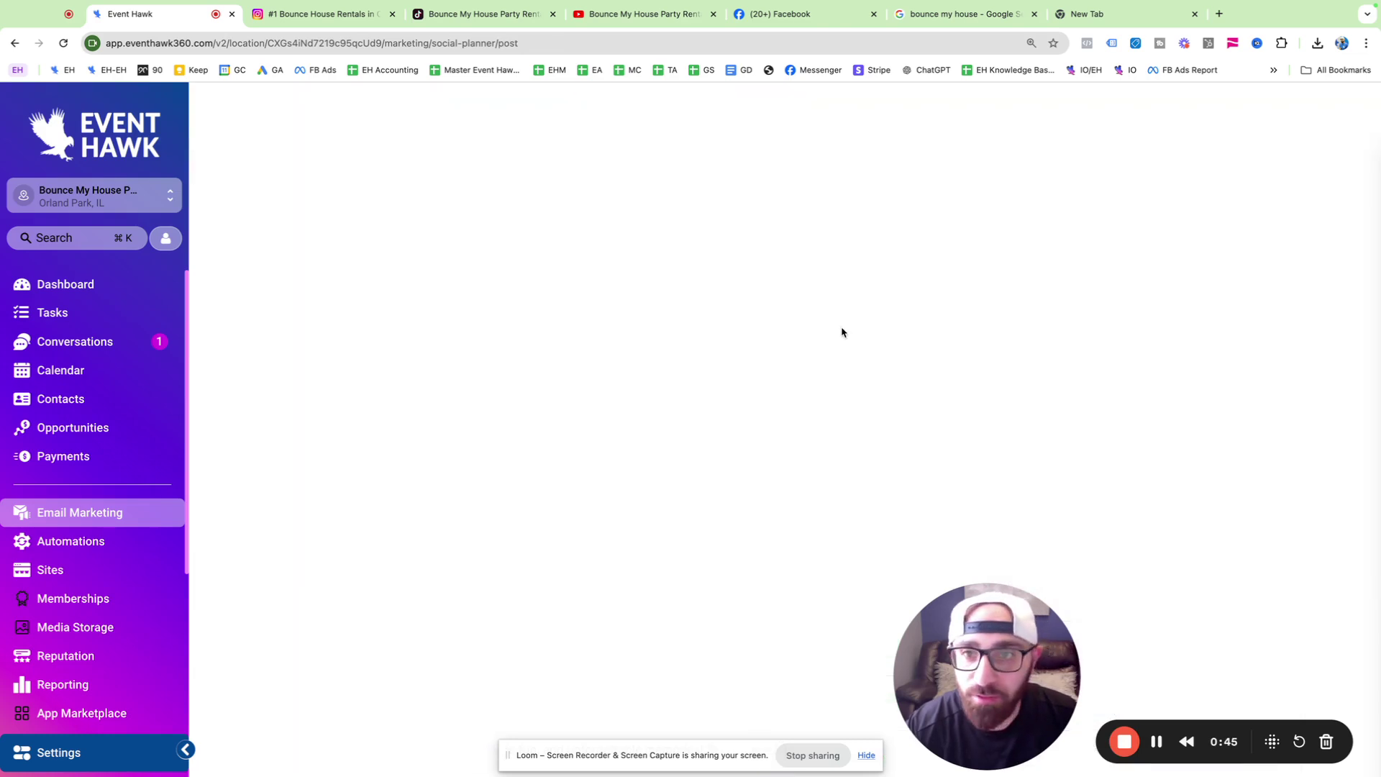
{"action": "left_click", "coordinate": [428, 215]}
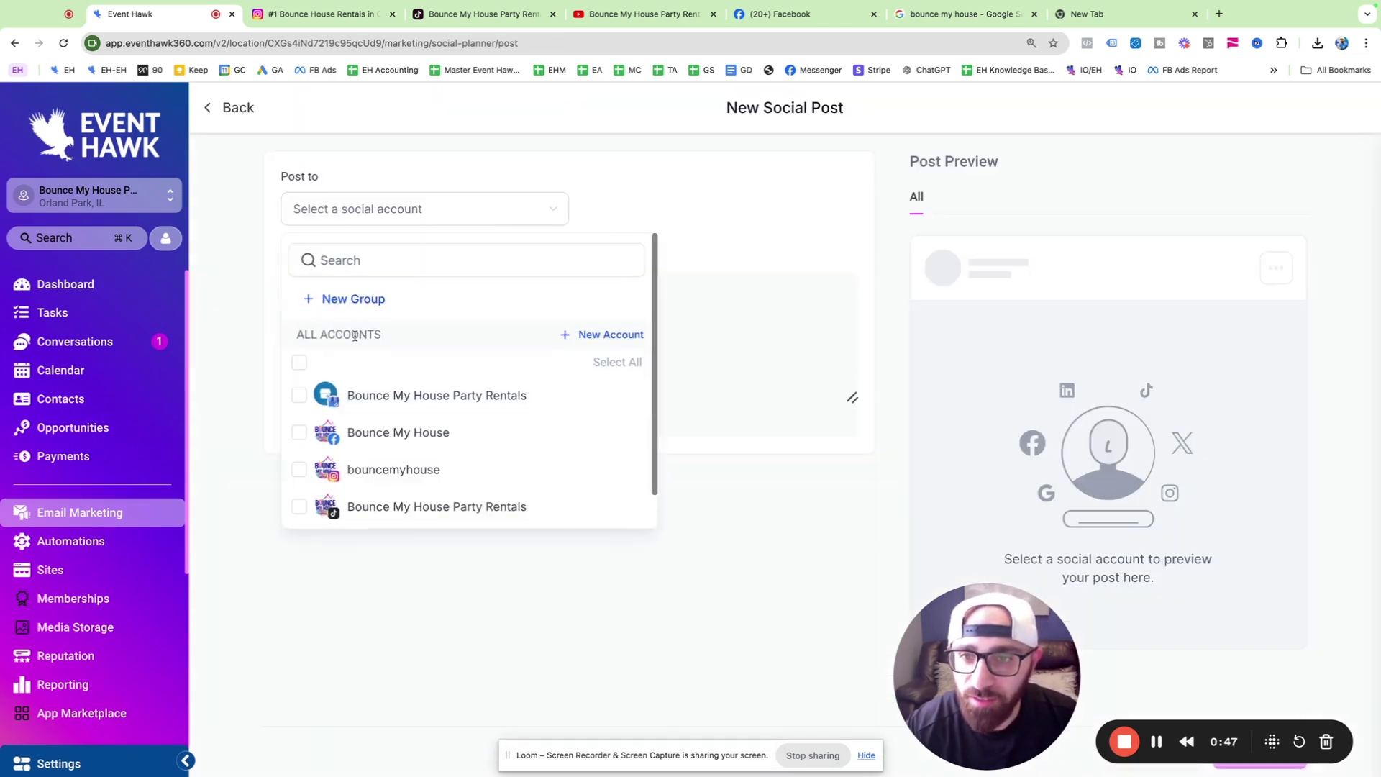
{"action": "left_click", "coordinate": [299, 363]}
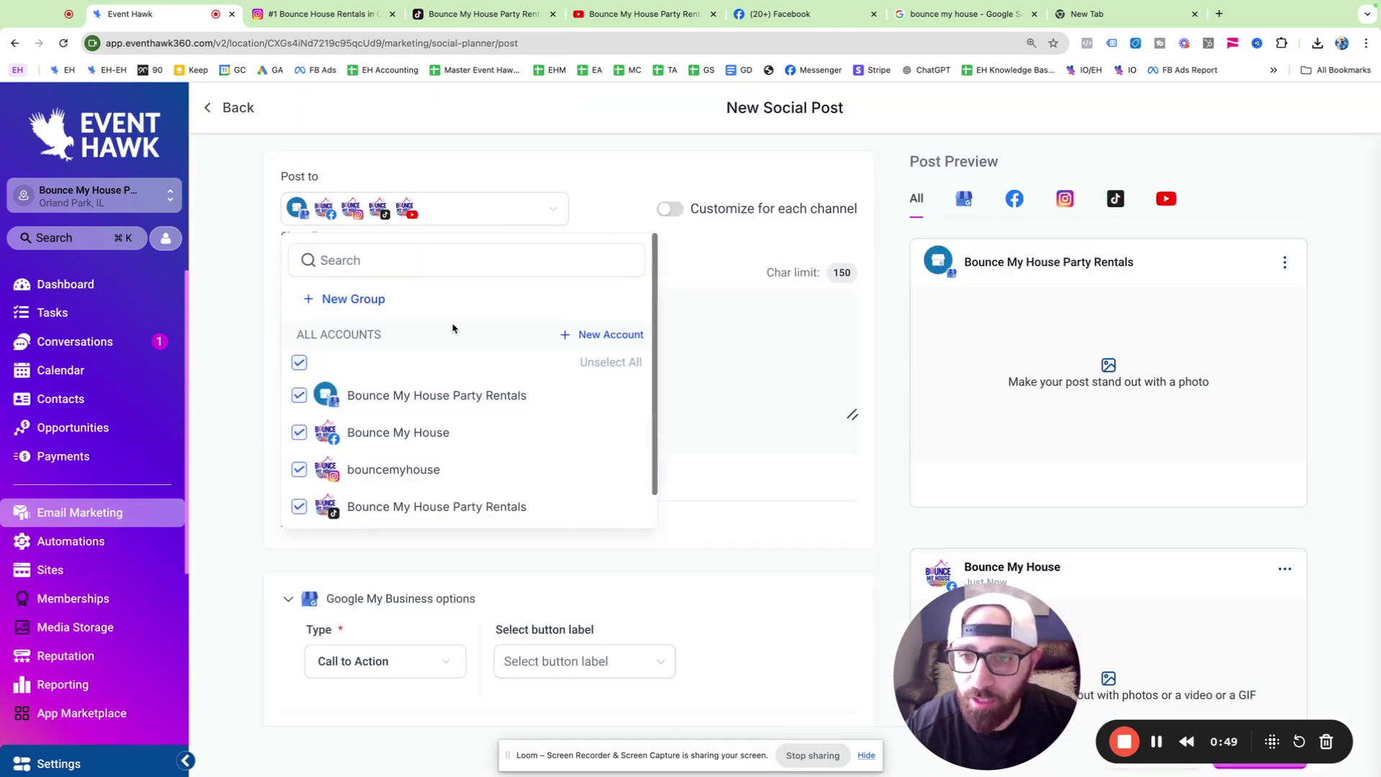
{"action": "left_click", "coordinate": [692, 169]}
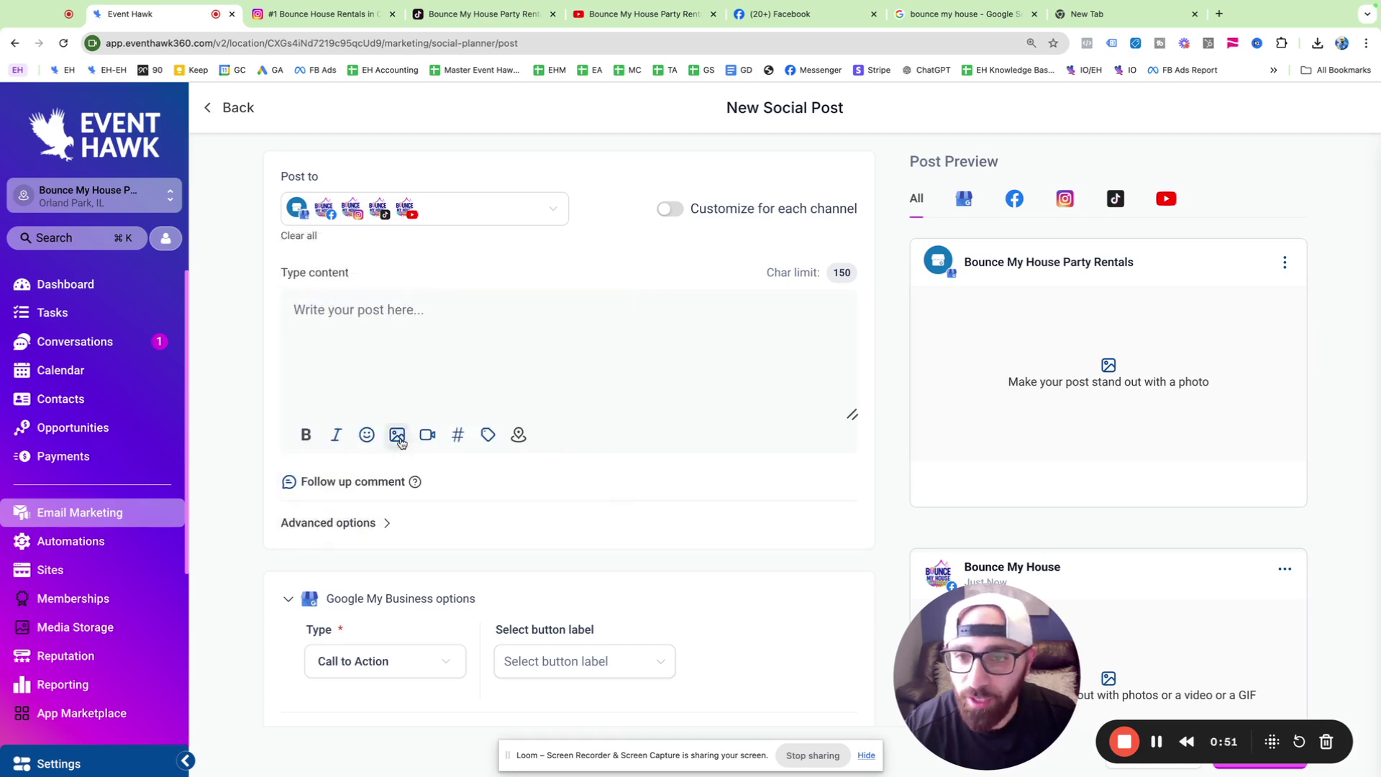
{"action": "left_click", "coordinate": [426, 436]}
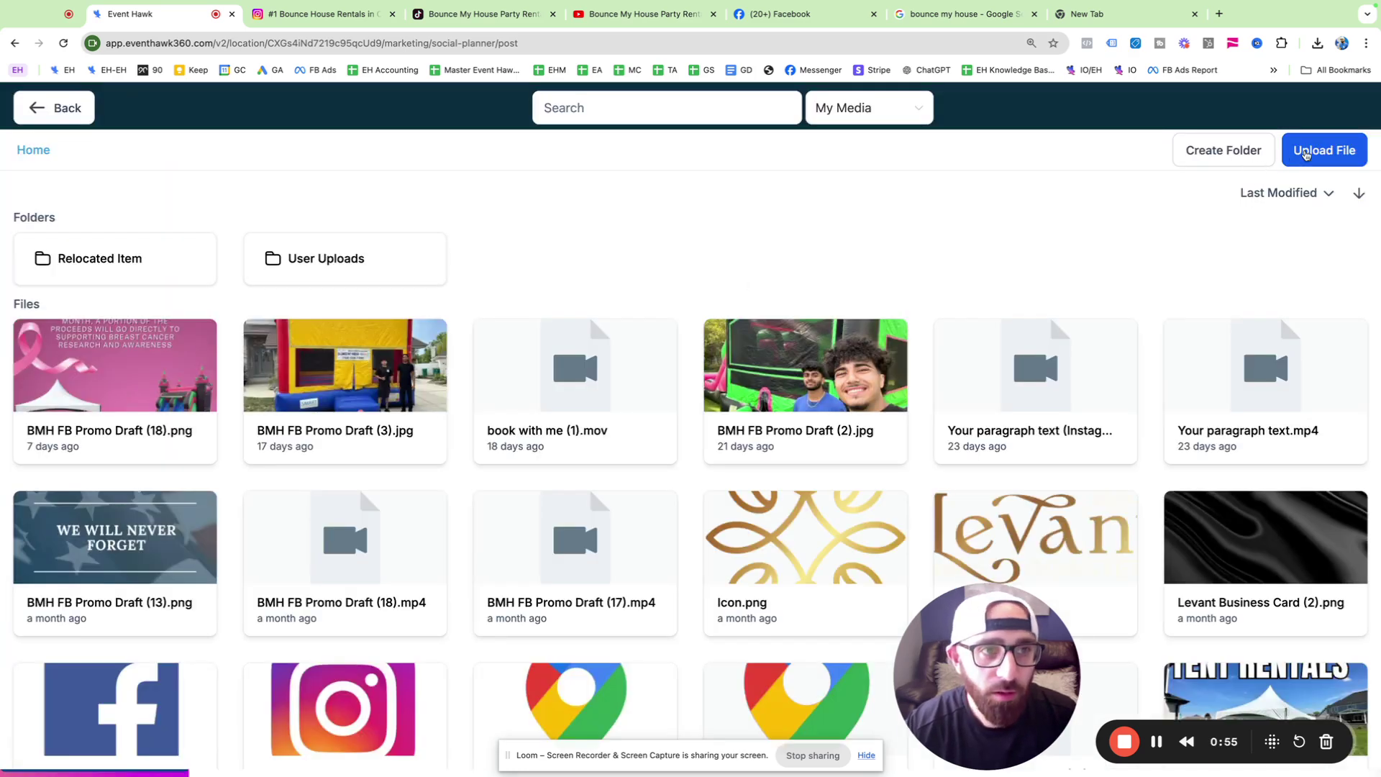
Upload IMG_0.MOV from Downloads to the media library and attach it to the post.
{"action": "left_click", "coordinate": [1306, 153]}
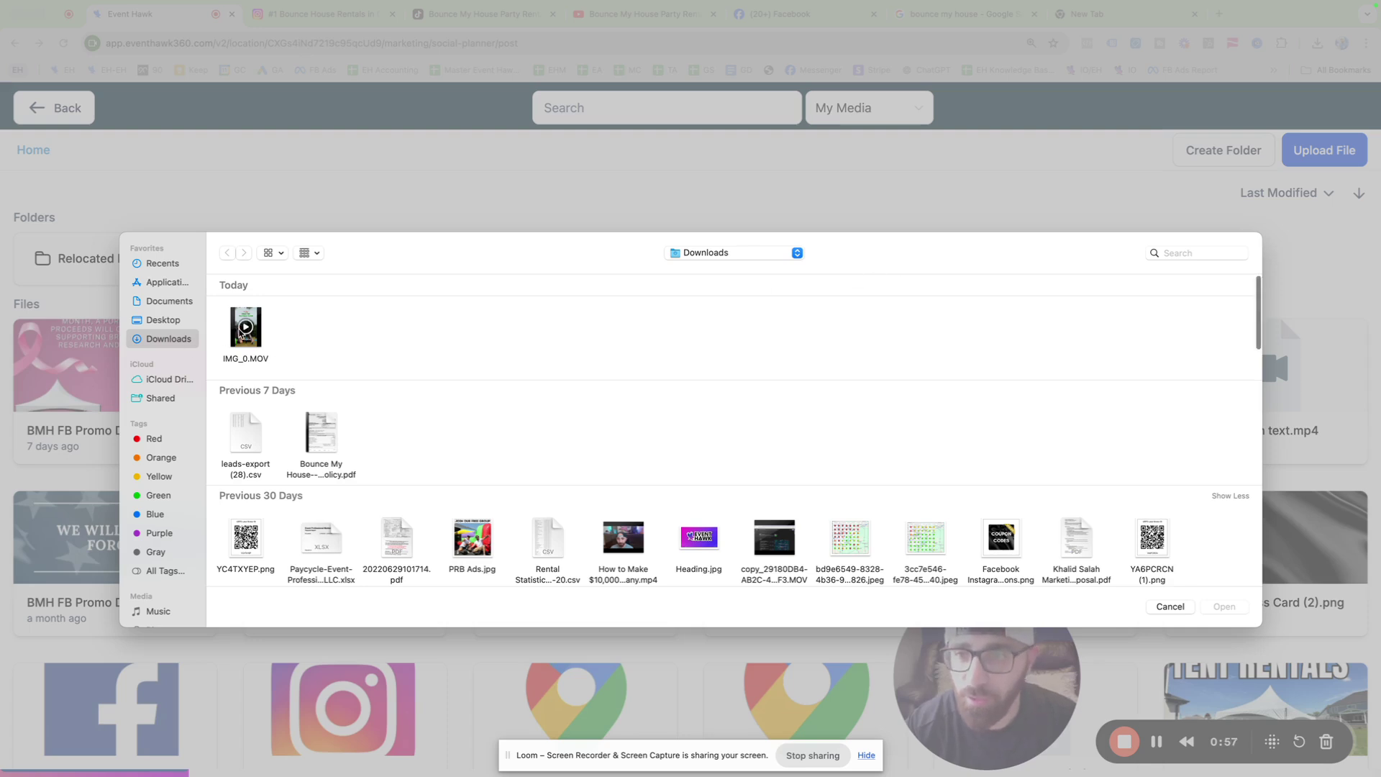
{"action": "left_click", "coordinate": [245, 330]}
{"action": "double_click", "coordinate": [245, 330]}
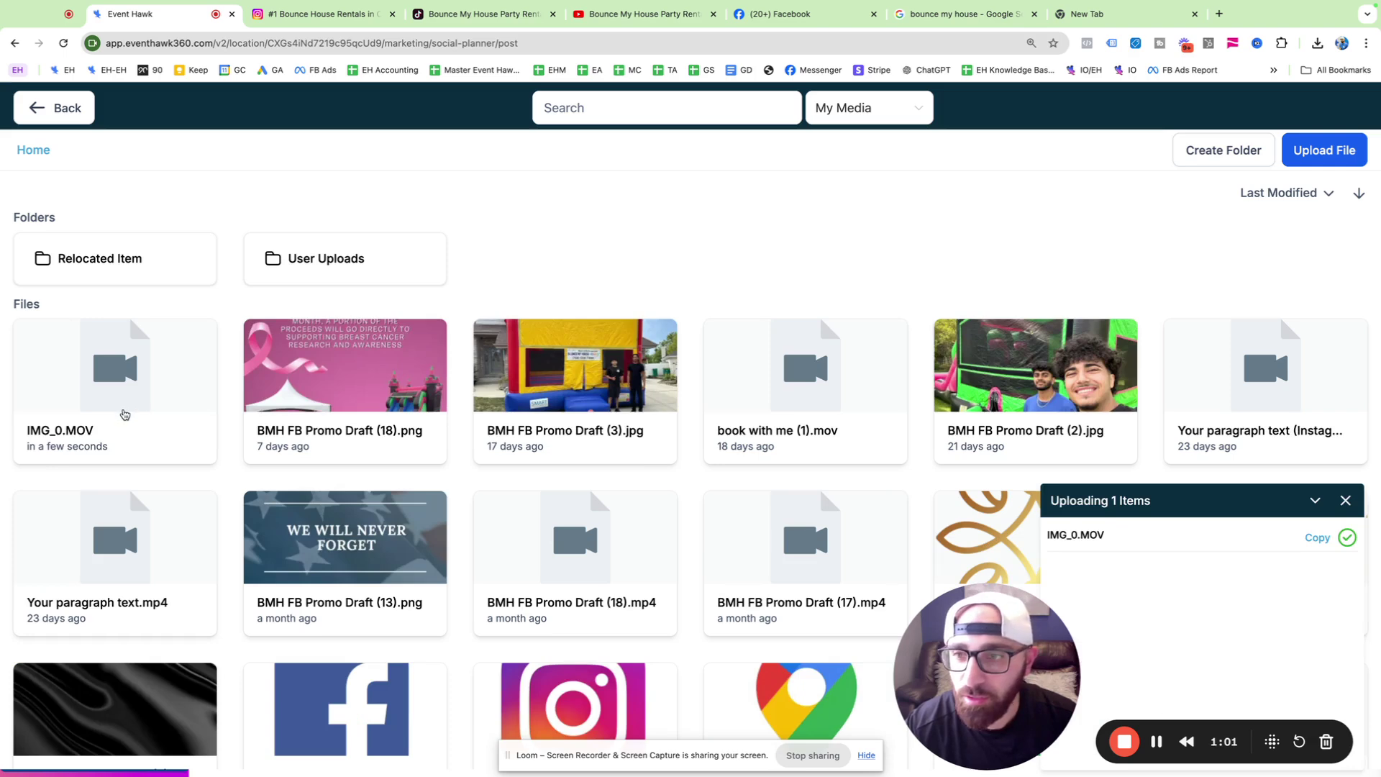
{"action": "left_click", "coordinate": [125, 414]}
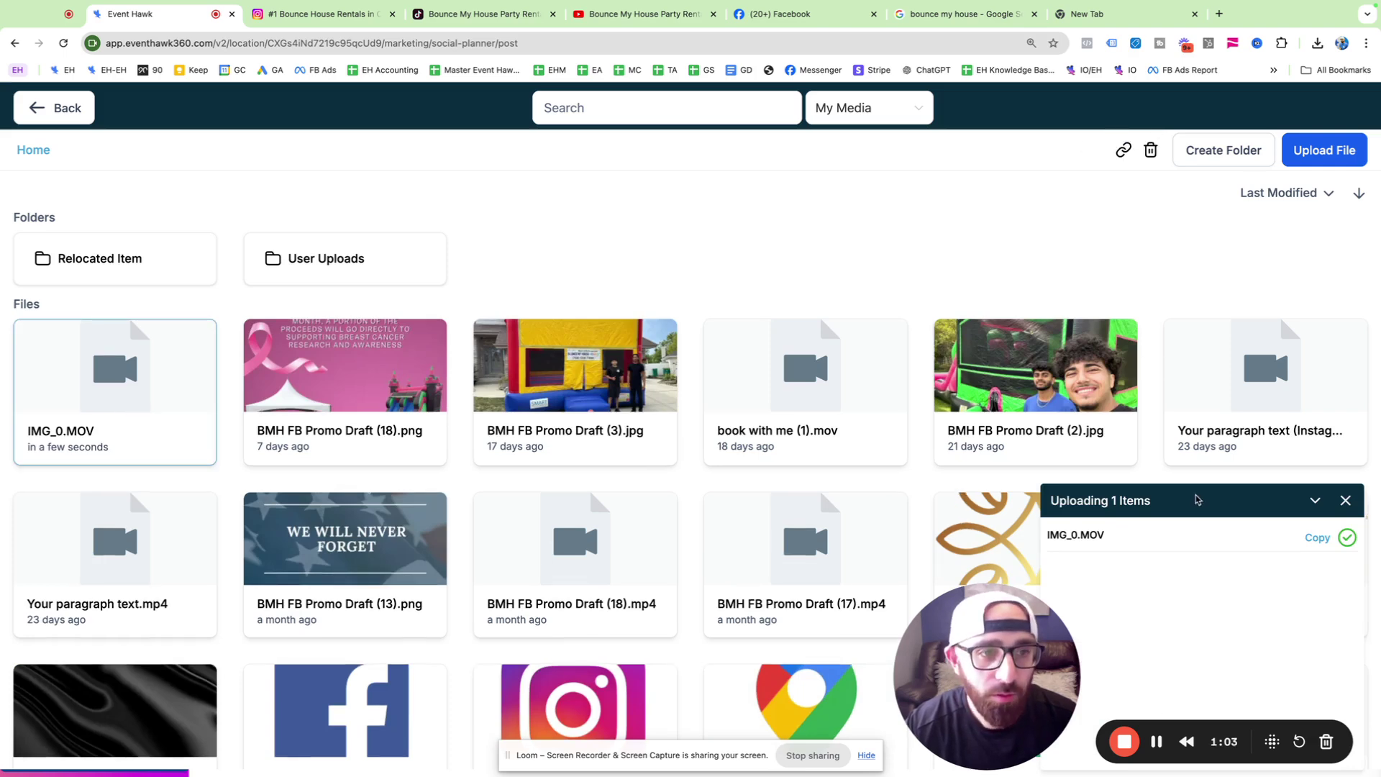
{"action": "left_click", "coordinate": [1345, 500]}
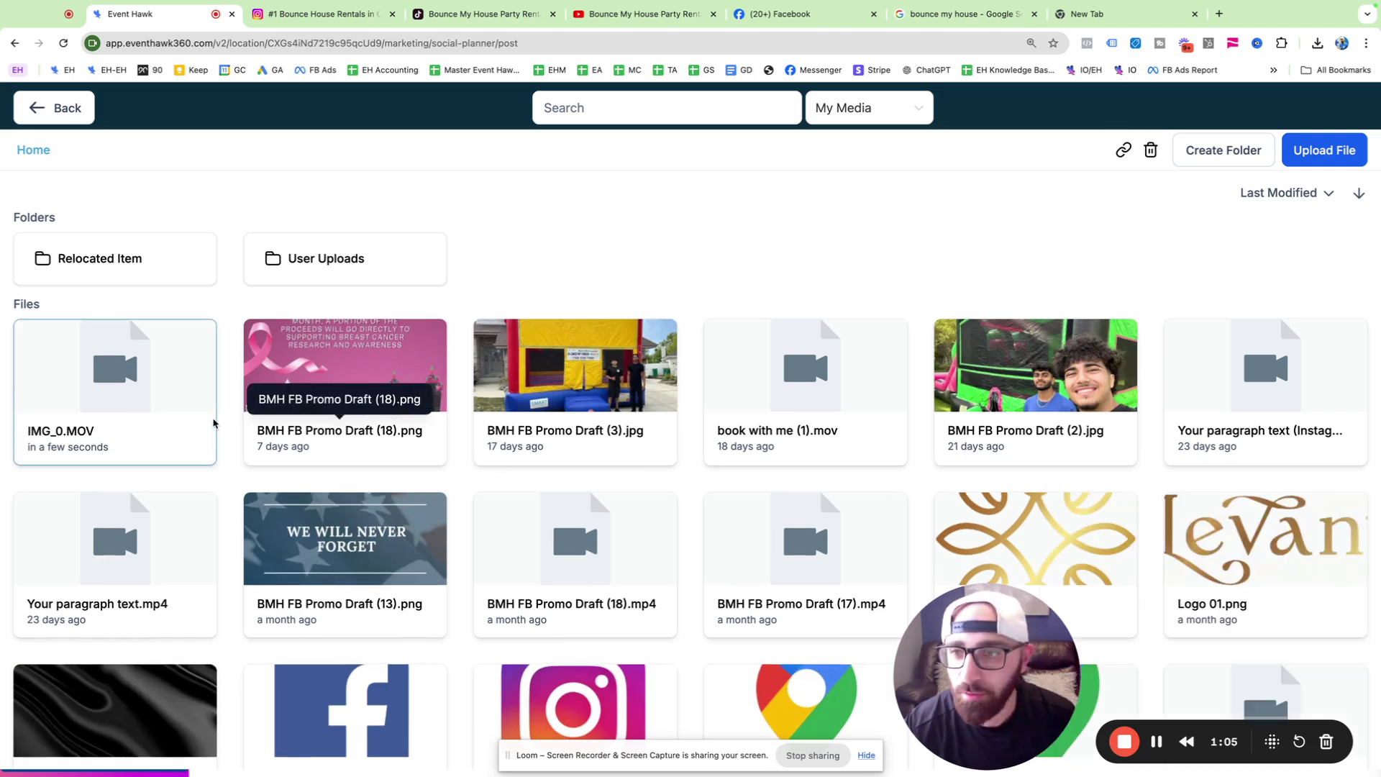
{"action": "double_click", "coordinate": [214, 425]}
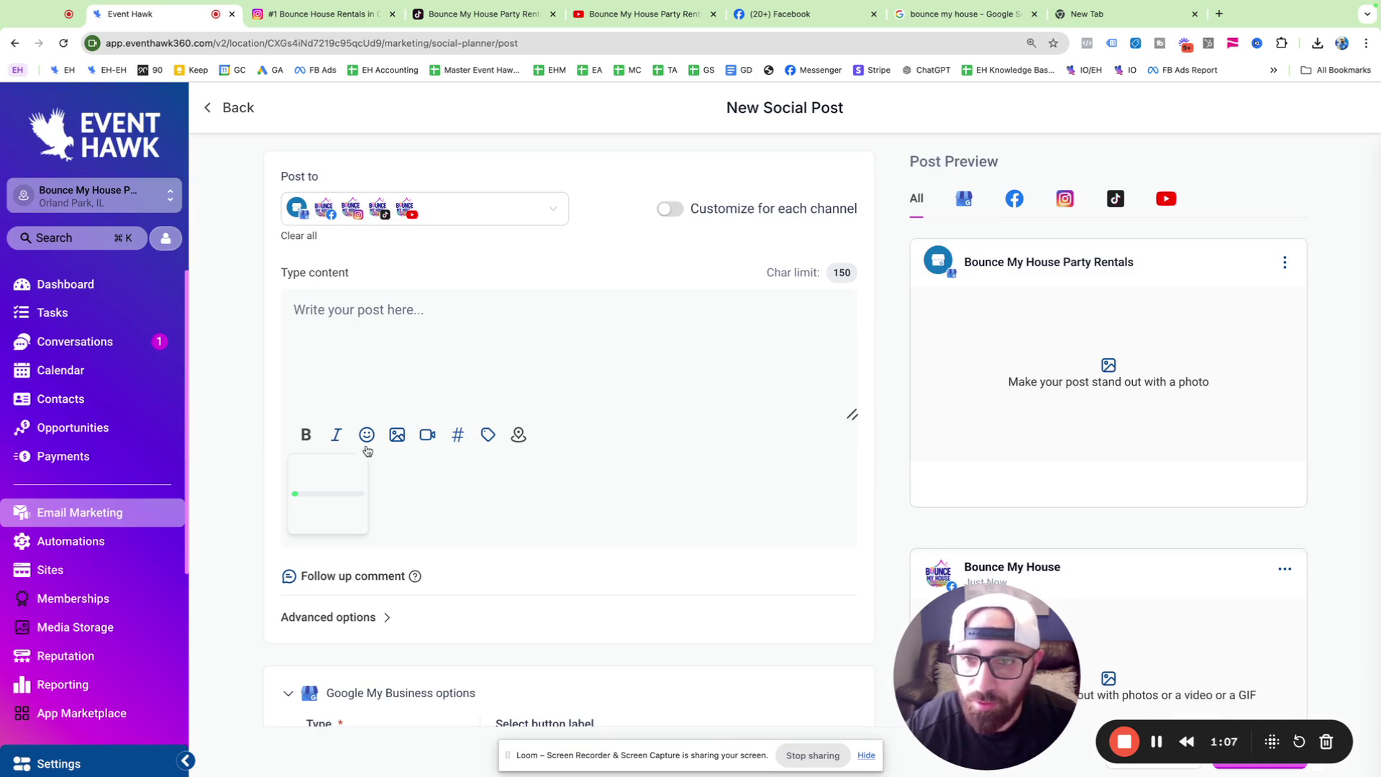
Paste the caption 'That's enough Fortnite! Let's take this outside...' with hashtags, adding the apostrophe in 'Let's'.
{"action": "left_click", "coordinate": [1086, 15]}
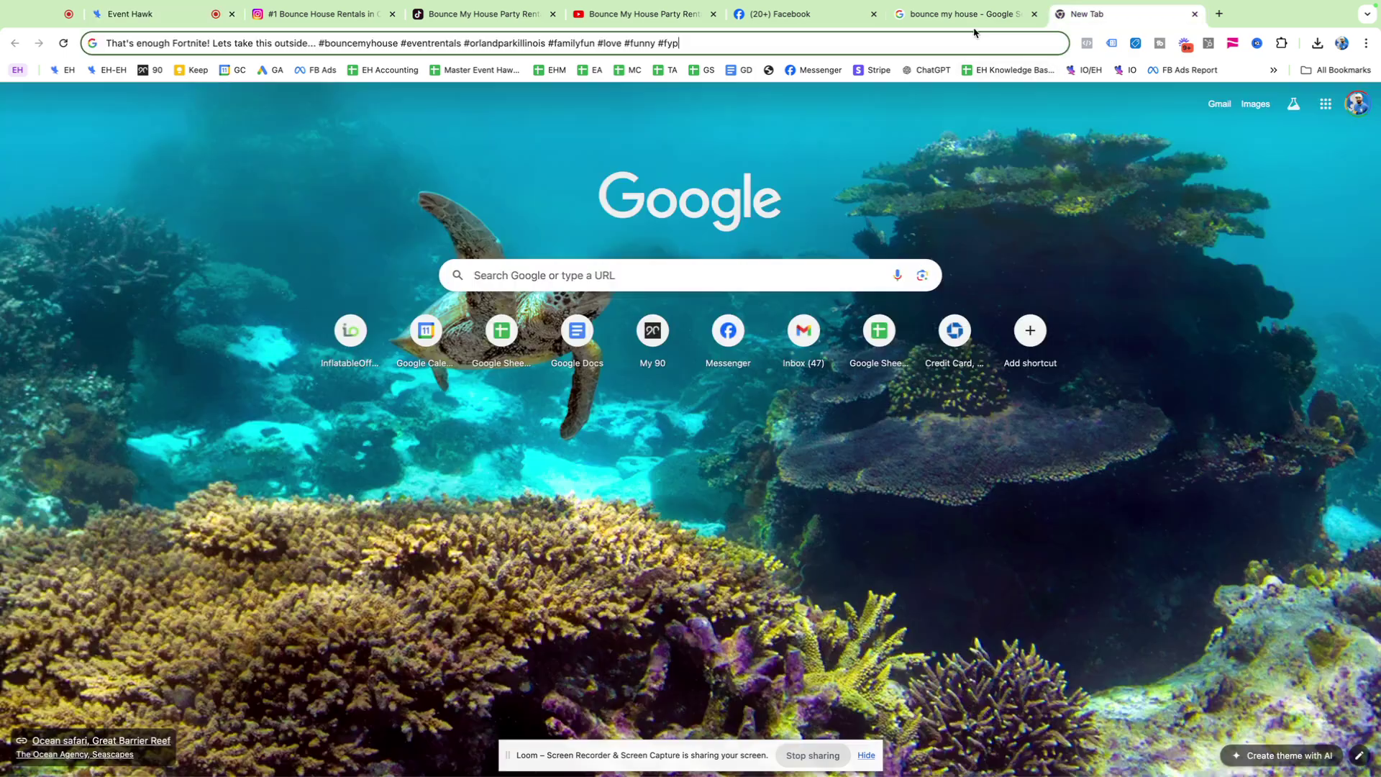
{"action": "triple_click", "coordinate": [701, 49]}
{"action": "key", "text": "super+c"}
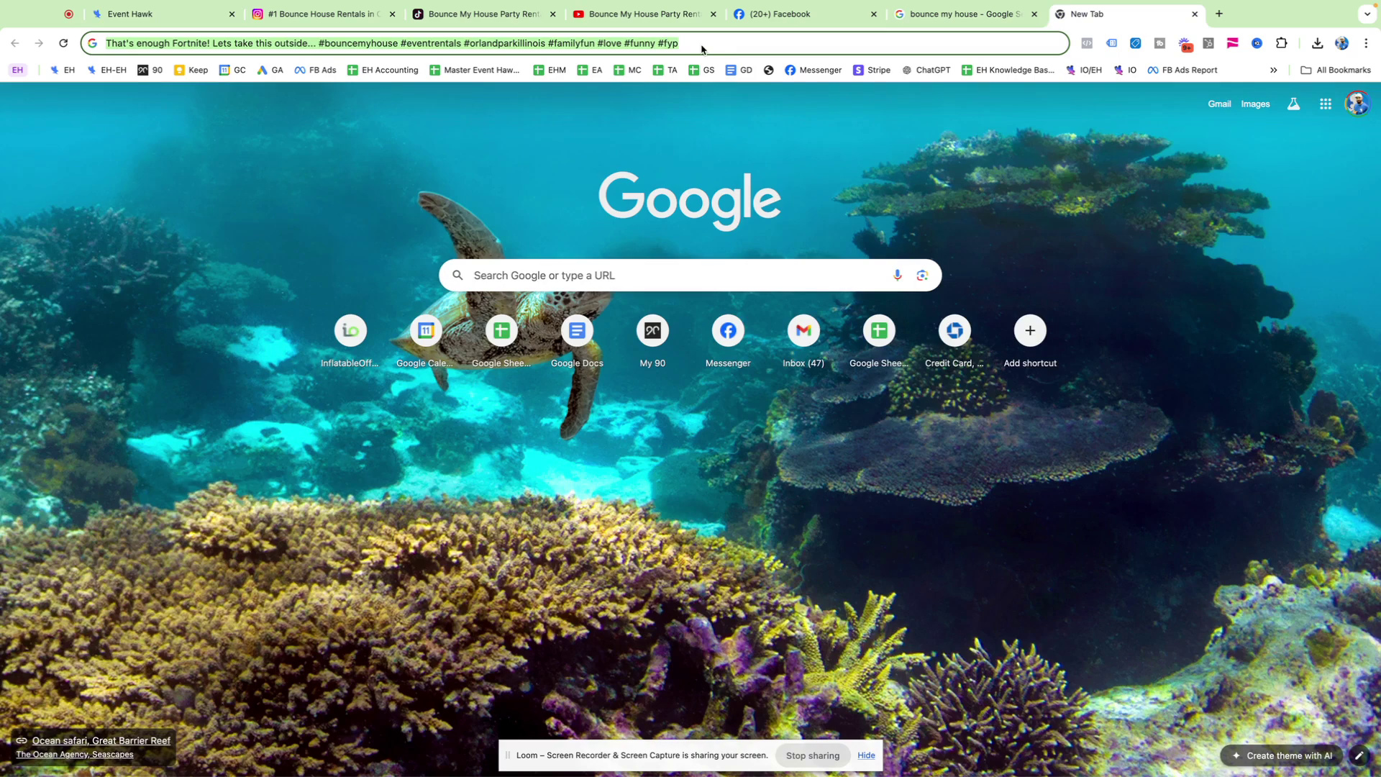
{"action": "left_click", "coordinate": [180, 21]}
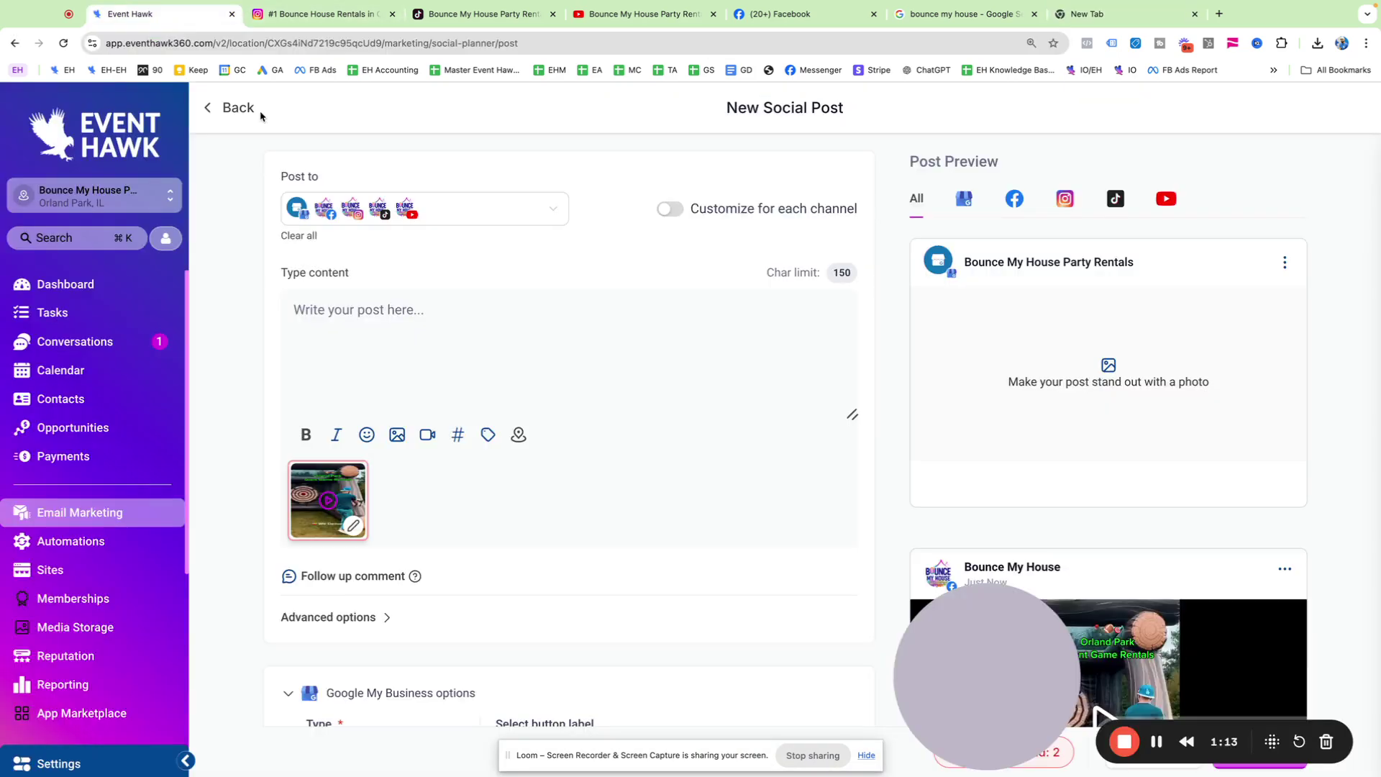
{"action": "left_click", "coordinate": [431, 317]}
{"action": "key", "text": "super+v"}
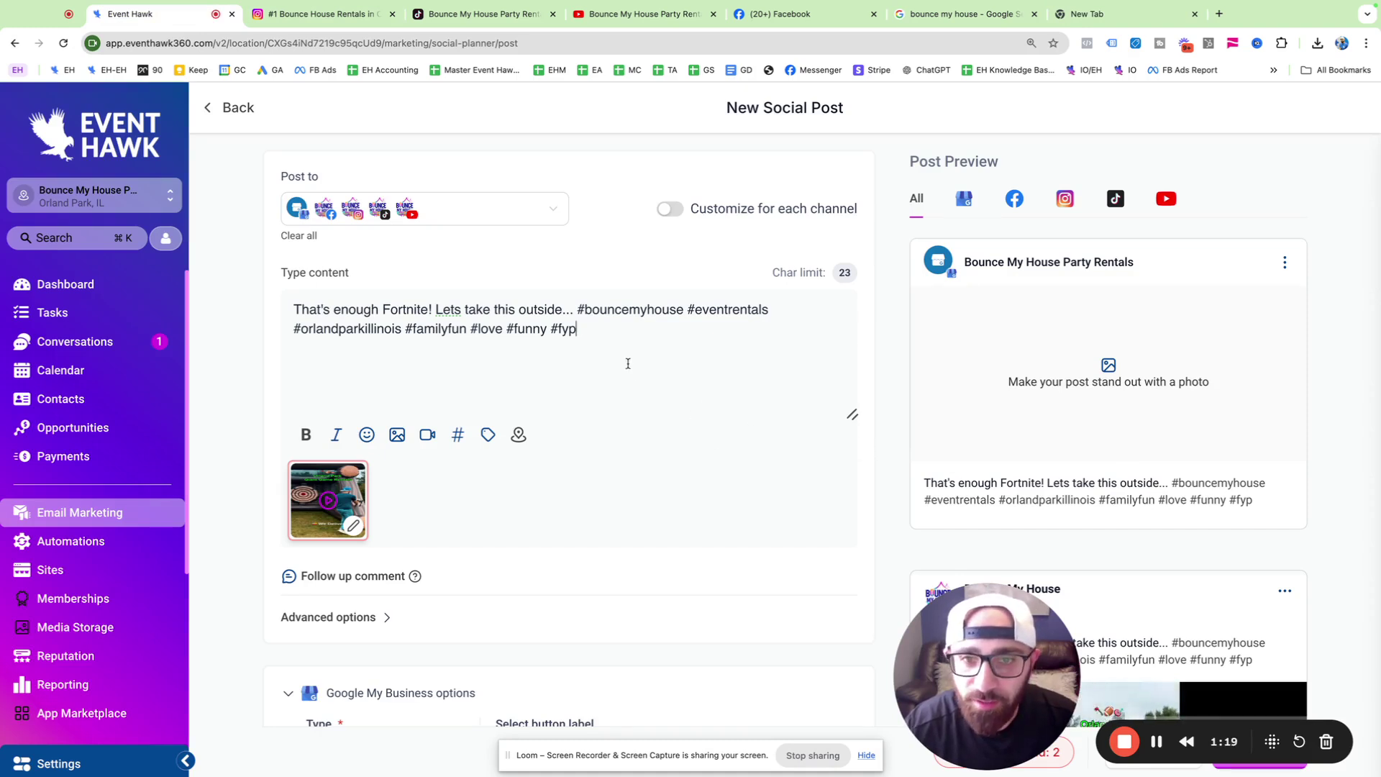
{"action": "left_click", "coordinate": [461, 310]}
{"action": "type", "text": "'"}
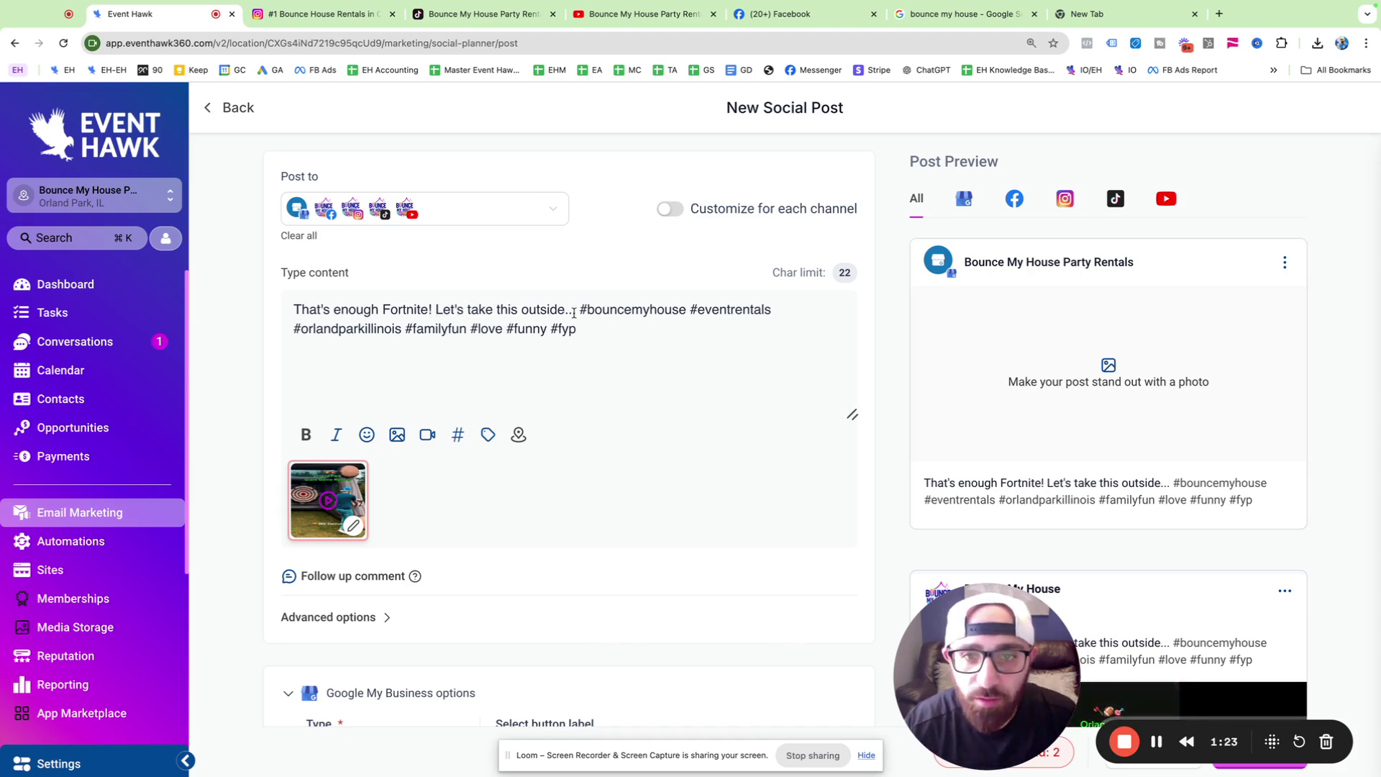
Set the Google My Business button label to Learn More and select its URL field.
{"action": "scroll", "coordinate": [567, 378], "scroll_direction": "down", "scroll_amount": 1}
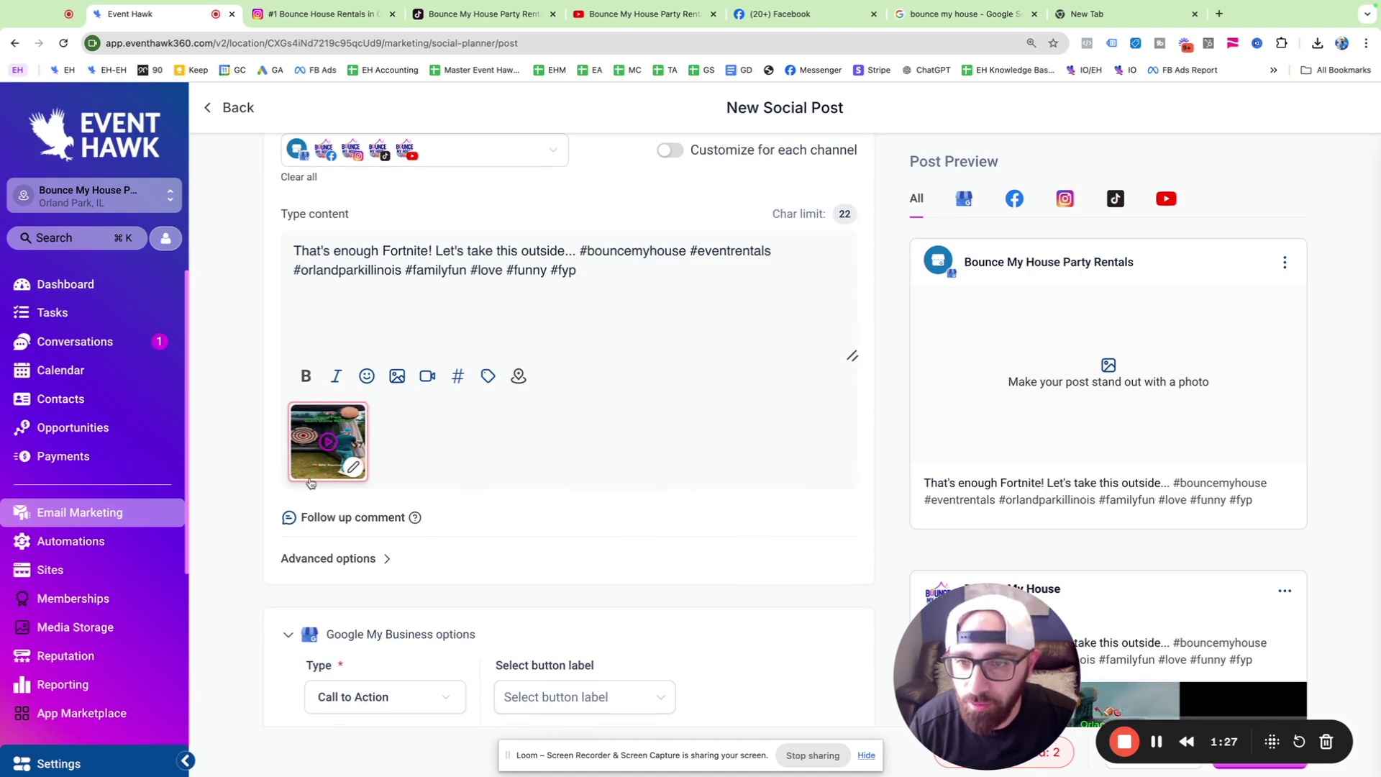
{"action": "scroll", "coordinate": [439, 518], "scroll_direction": "down", "scroll_amount": 1}
{"action": "scroll", "coordinate": [439, 518], "scroll_direction": "down", "scroll_amount": 2}
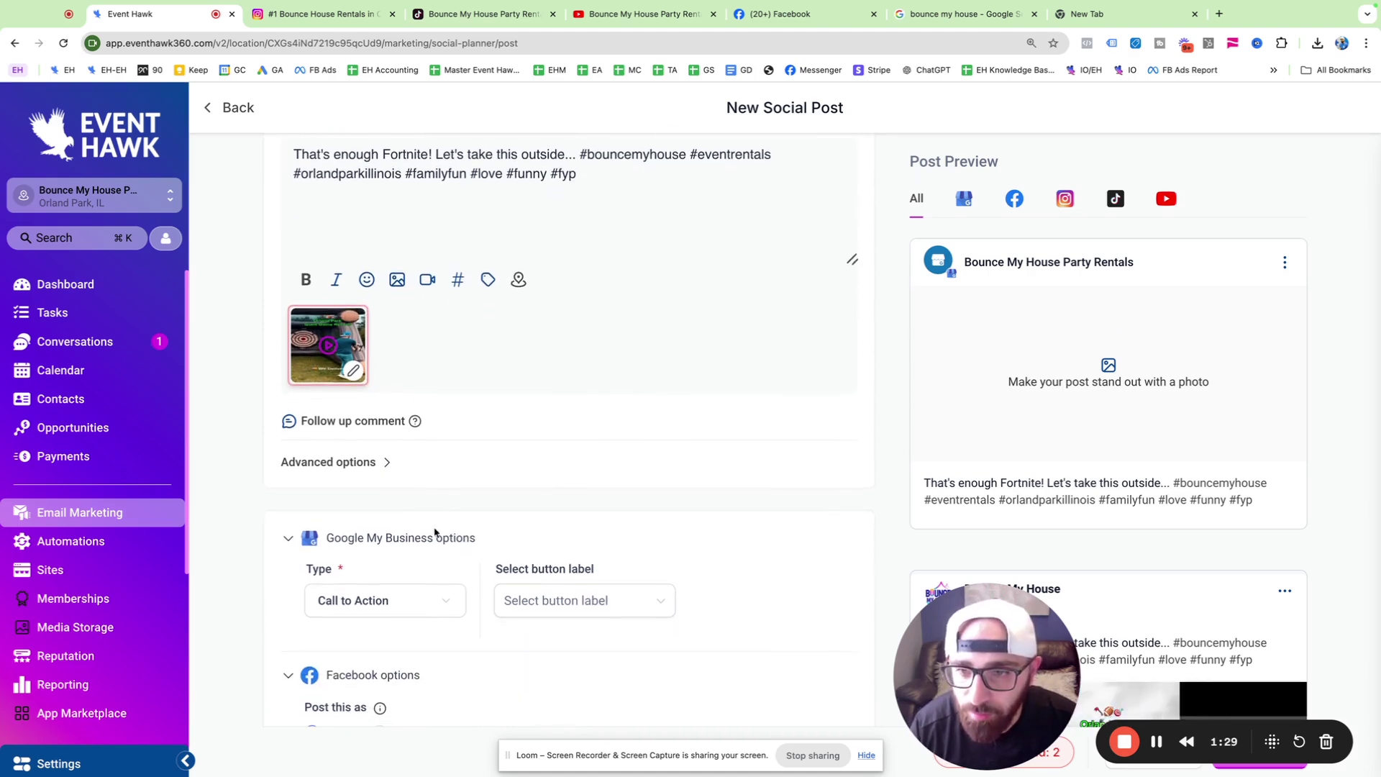
{"action": "scroll", "coordinate": [435, 536], "scroll_direction": "down", "scroll_amount": 2}
{"action": "left_click", "coordinate": [407, 512]}
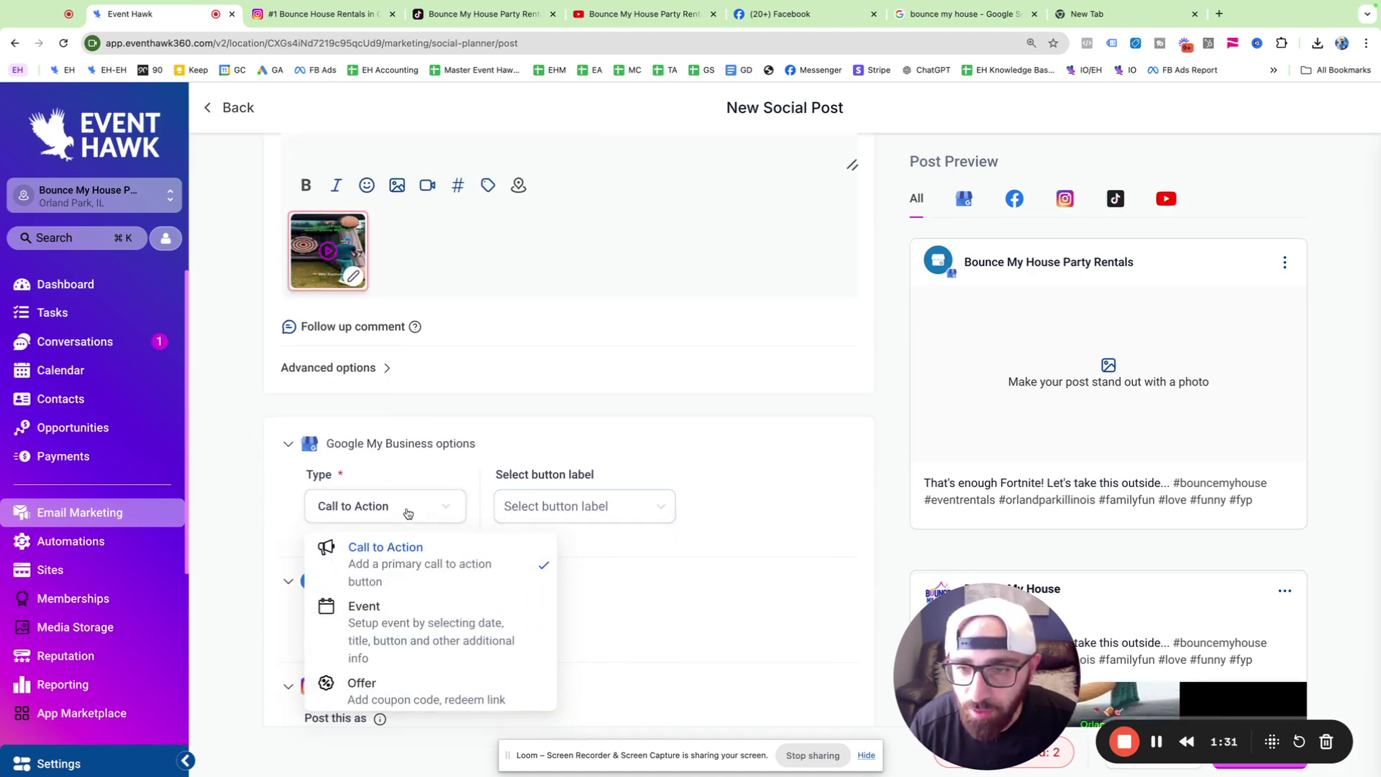
{"action": "left_click", "coordinate": [596, 515]}
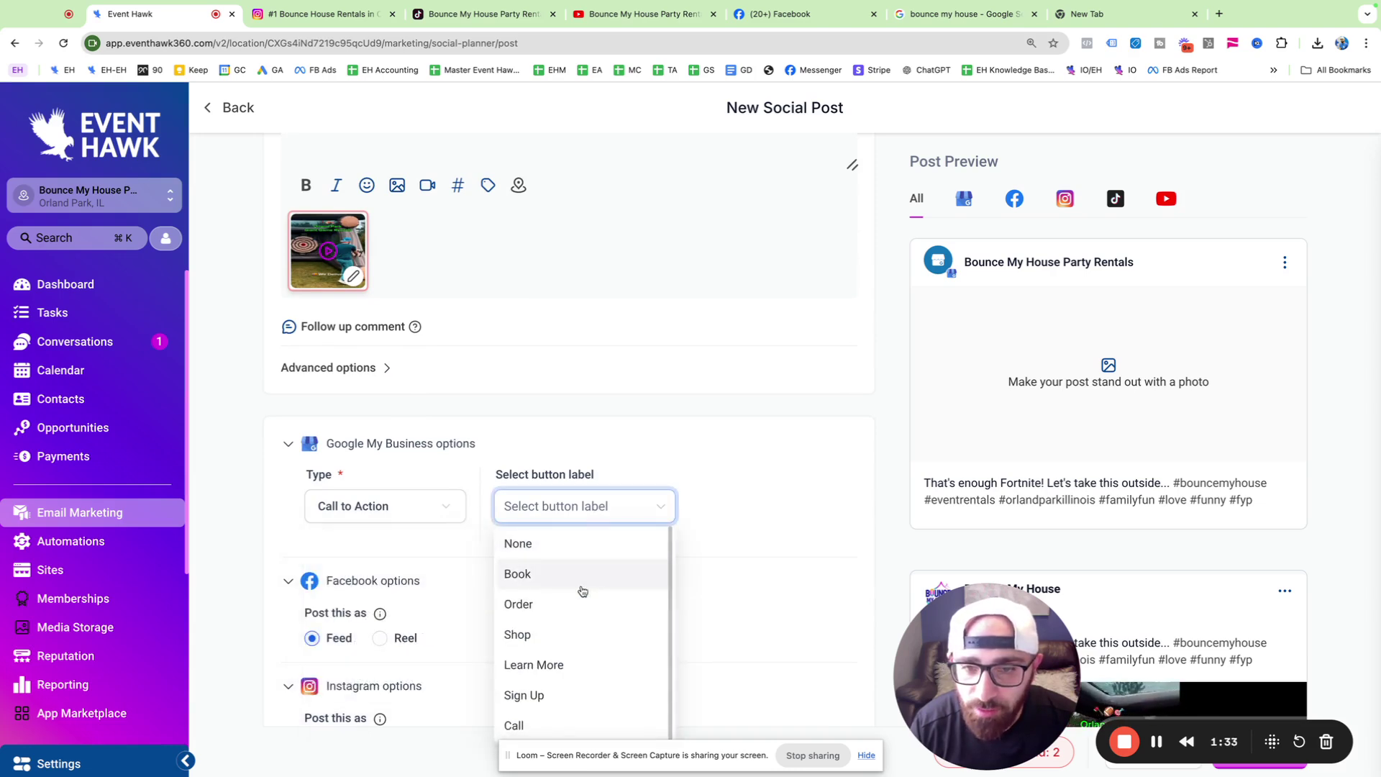
{"action": "left_click", "coordinate": [582, 660]}
{"action": "left_click", "coordinate": [732, 505]}
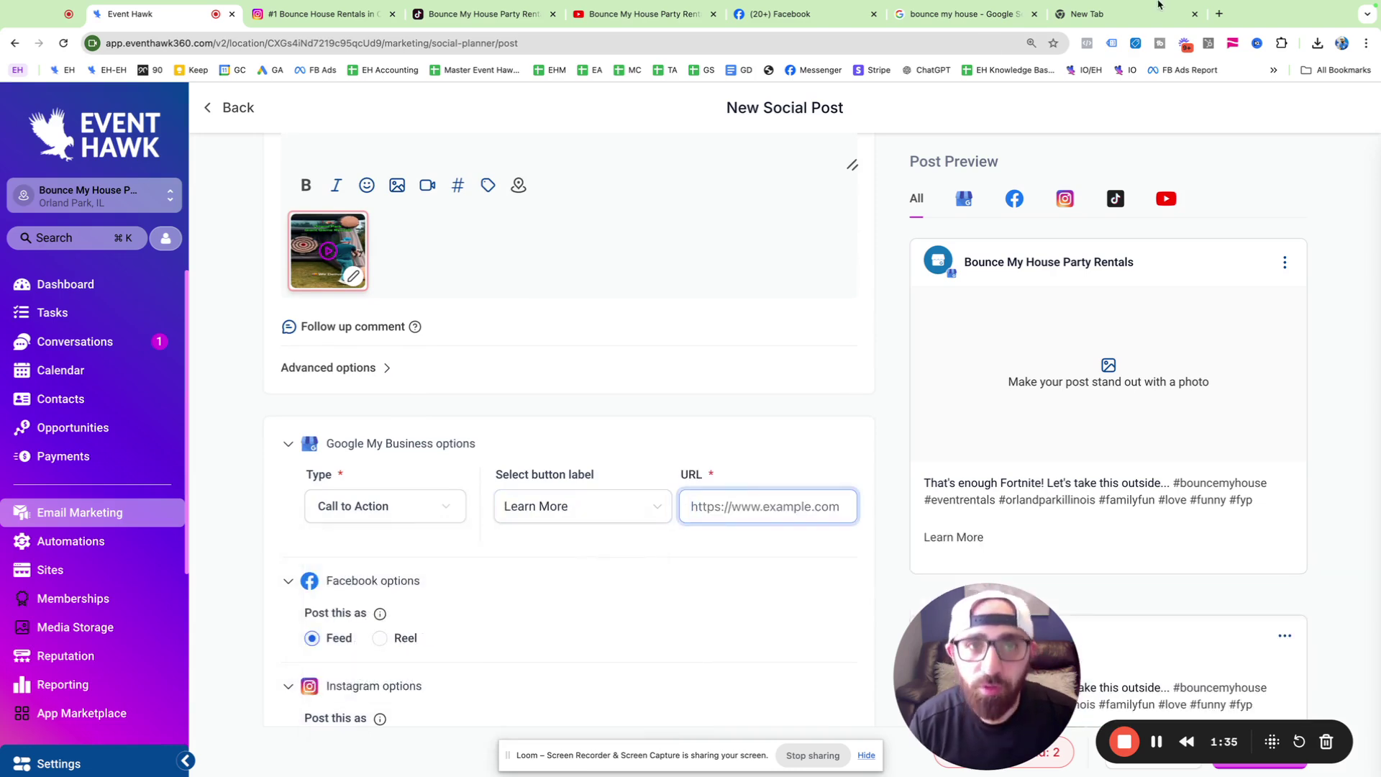
Go to bouncemyhouse.com in a new tab and select the Game Rentals page address.
{"action": "left_click", "coordinate": [1217, 31]}
{"action": "type", "text": "bo"}
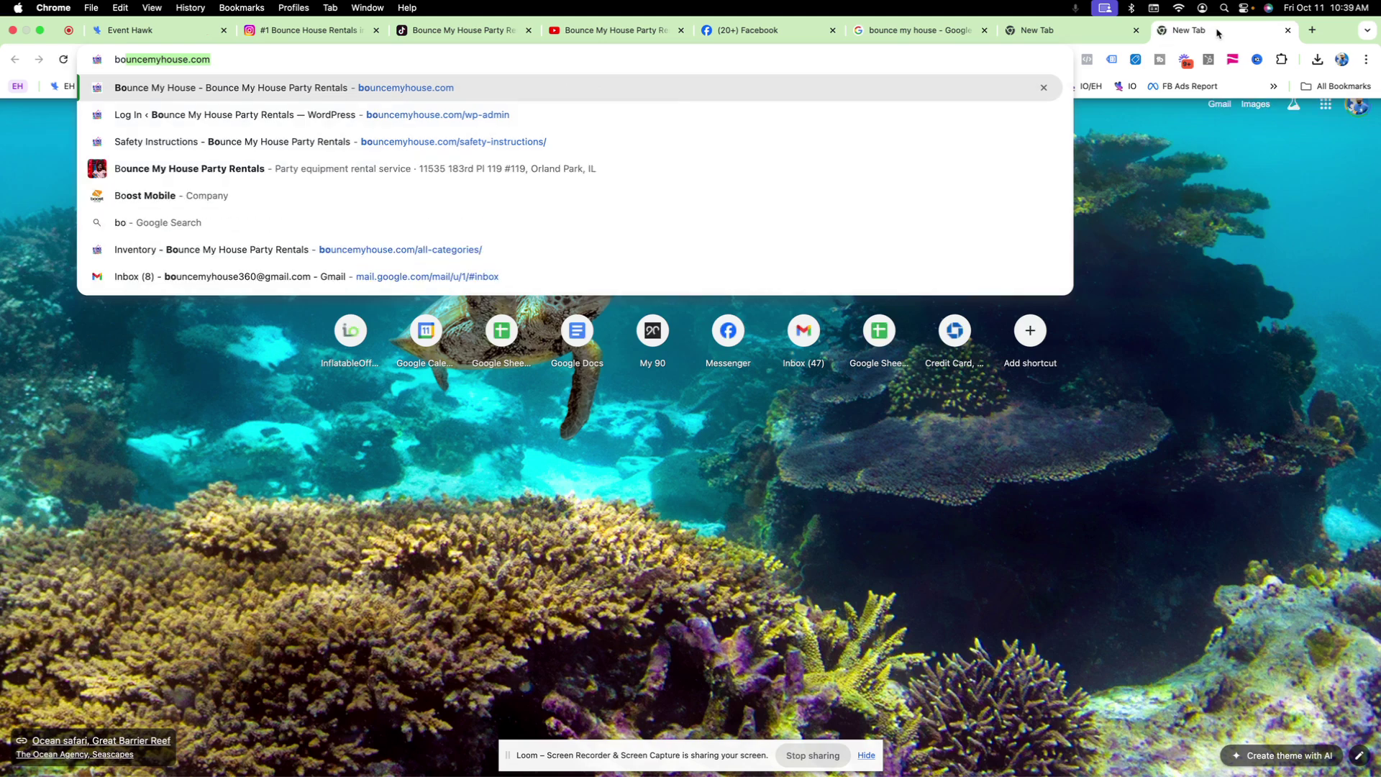
{"action": "key", "text": "Return"}
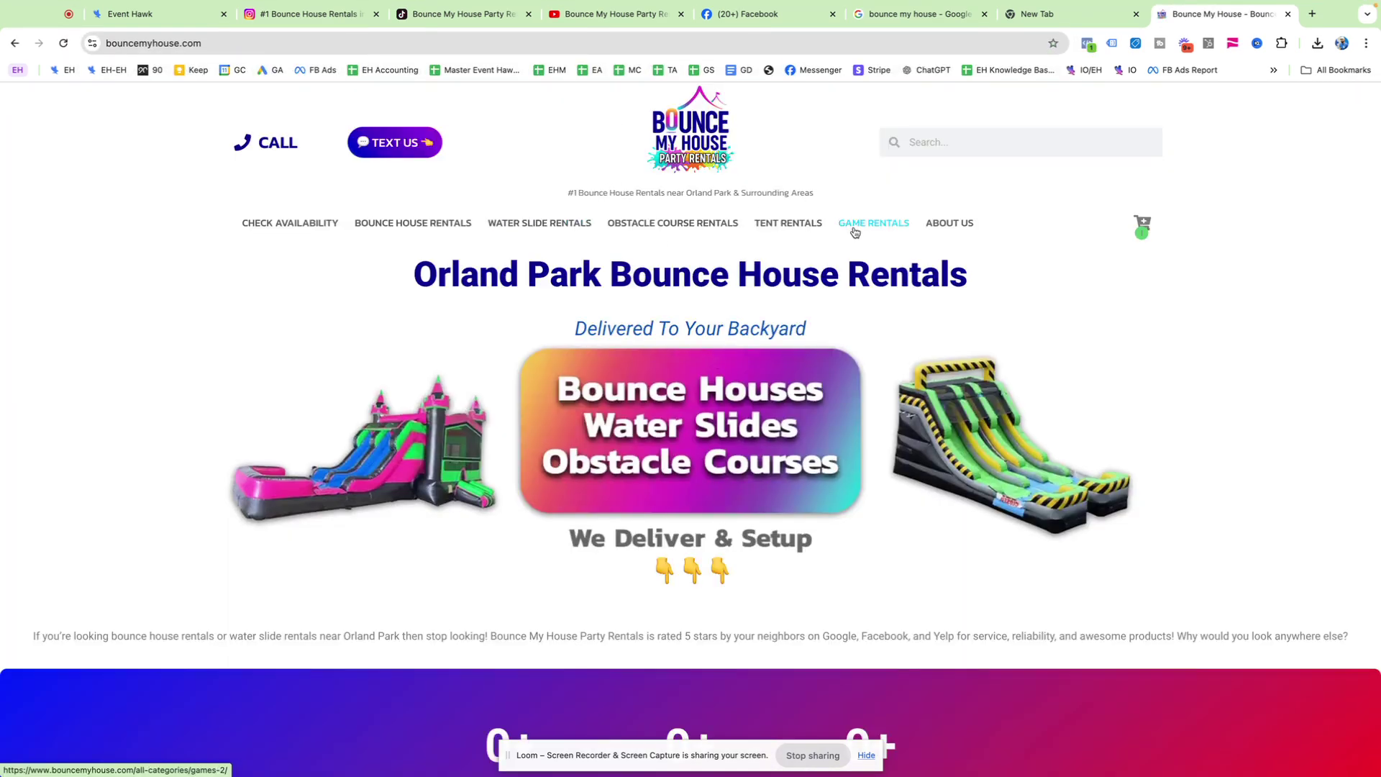
{"action": "left_click", "coordinate": [281, 44]}
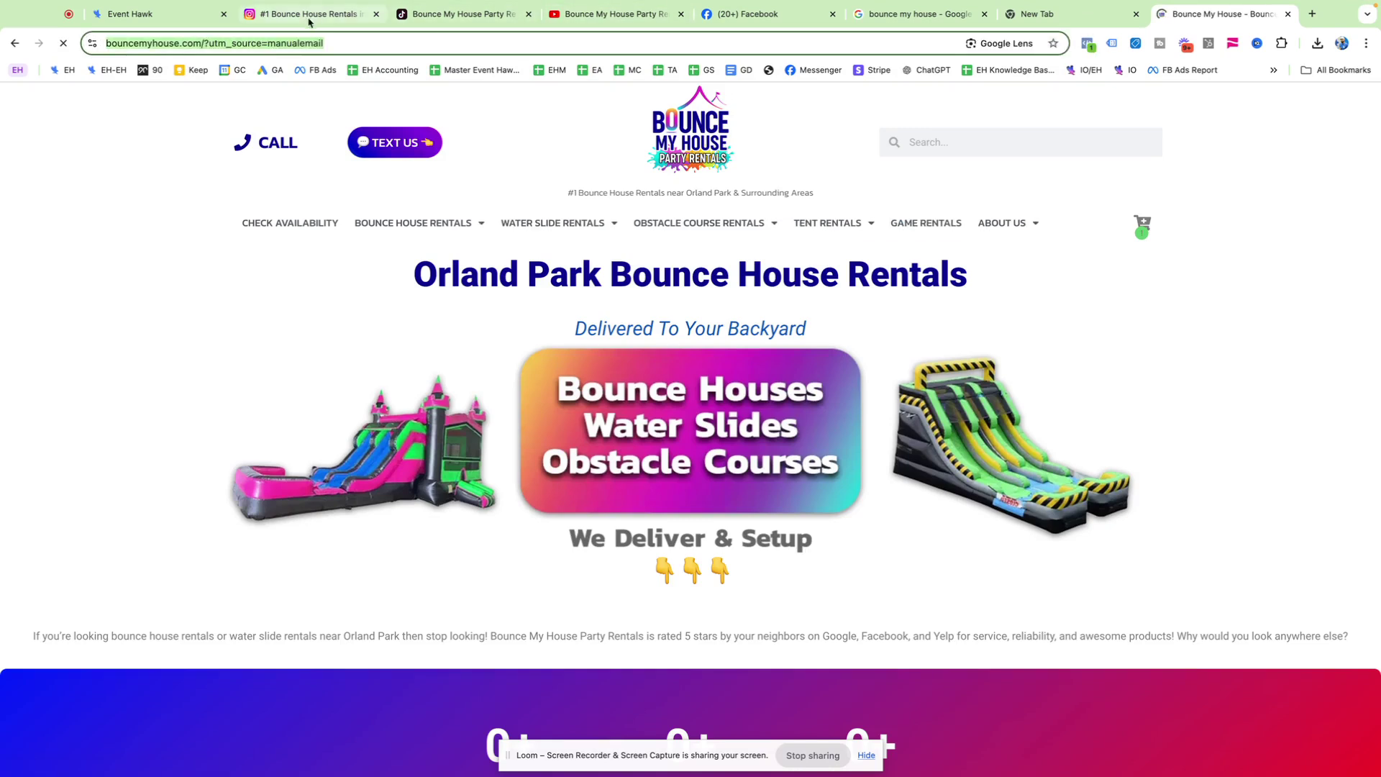
{"action": "left_click", "coordinate": [281, 46]}
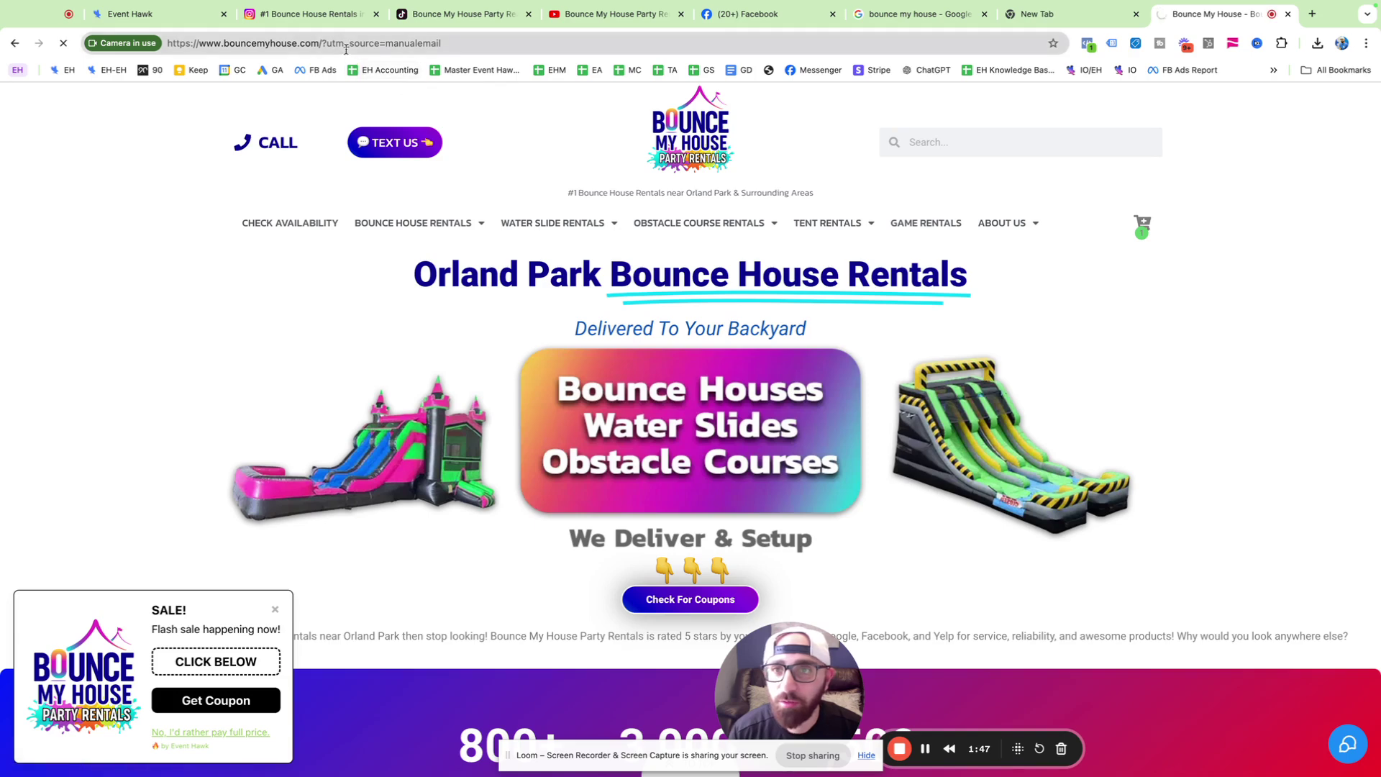
{"action": "left_click", "coordinate": [914, 237]}
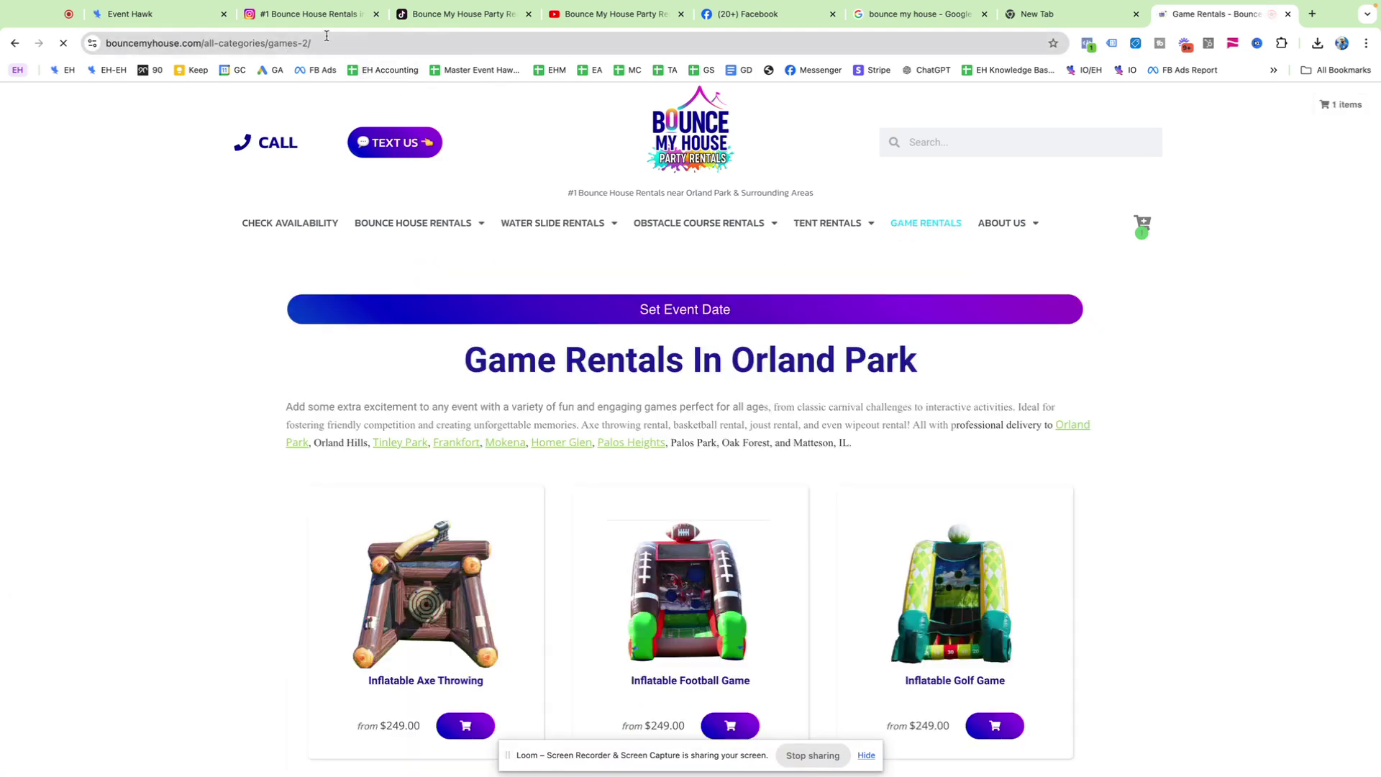
{"action": "left_click", "coordinate": [330, 43]}
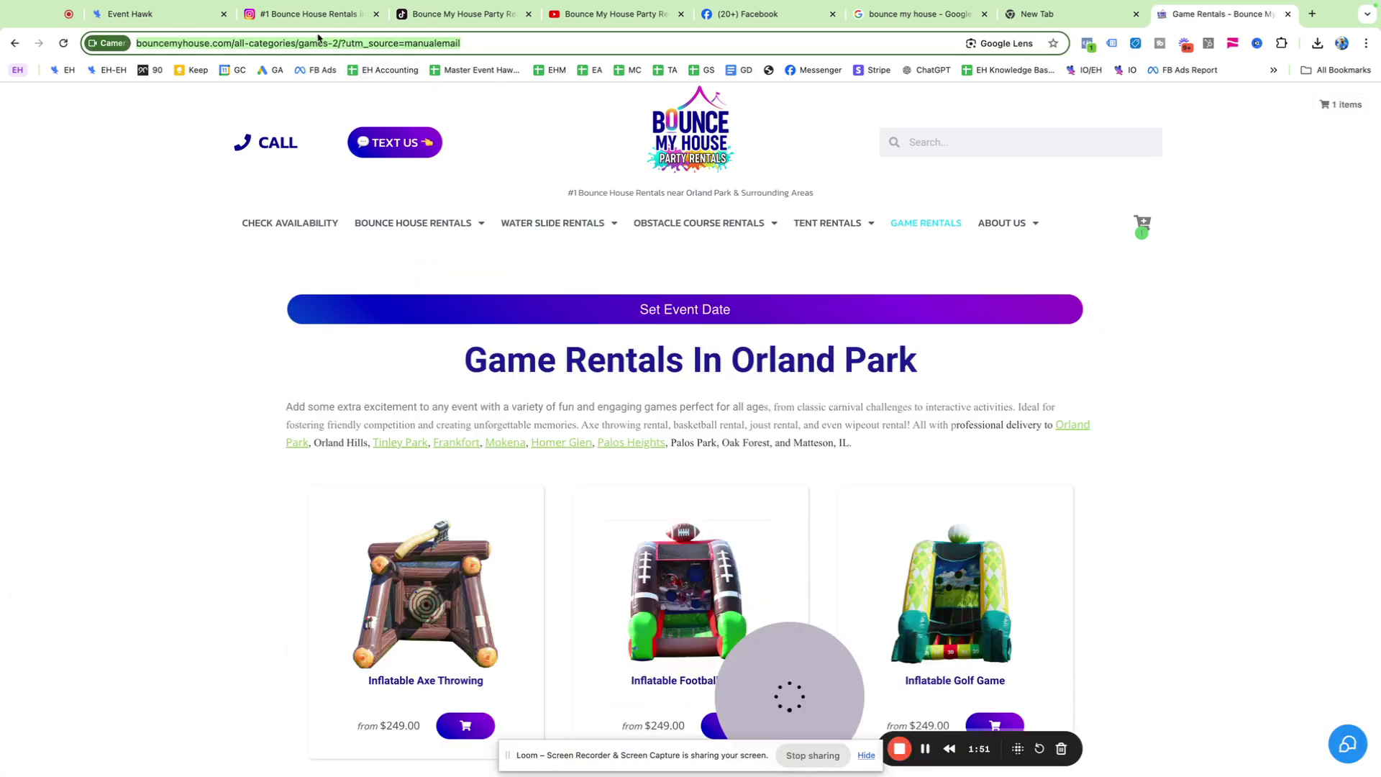
Paste the Game Rentals link as the button URL, removing '?utm_source=manualemail'.
{"action": "left_click", "coordinate": [144, 14]}
{"action": "left_click", "coordinate": [766, 502]}
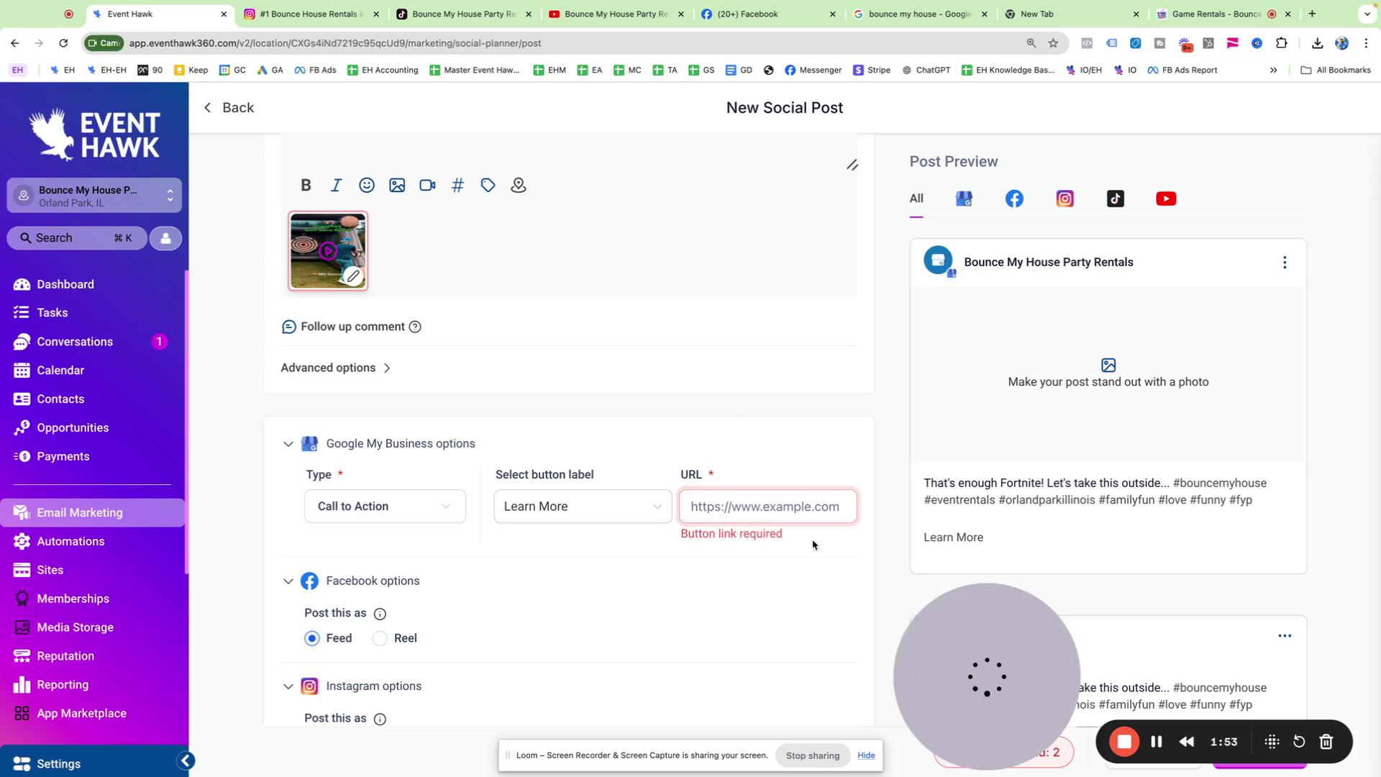
{"action": "key", "text": "ctrl+v"}
{"action": "scroll", "coordinate": [735, 472], "scroll_direction": "down", "scroll_amount": 2}
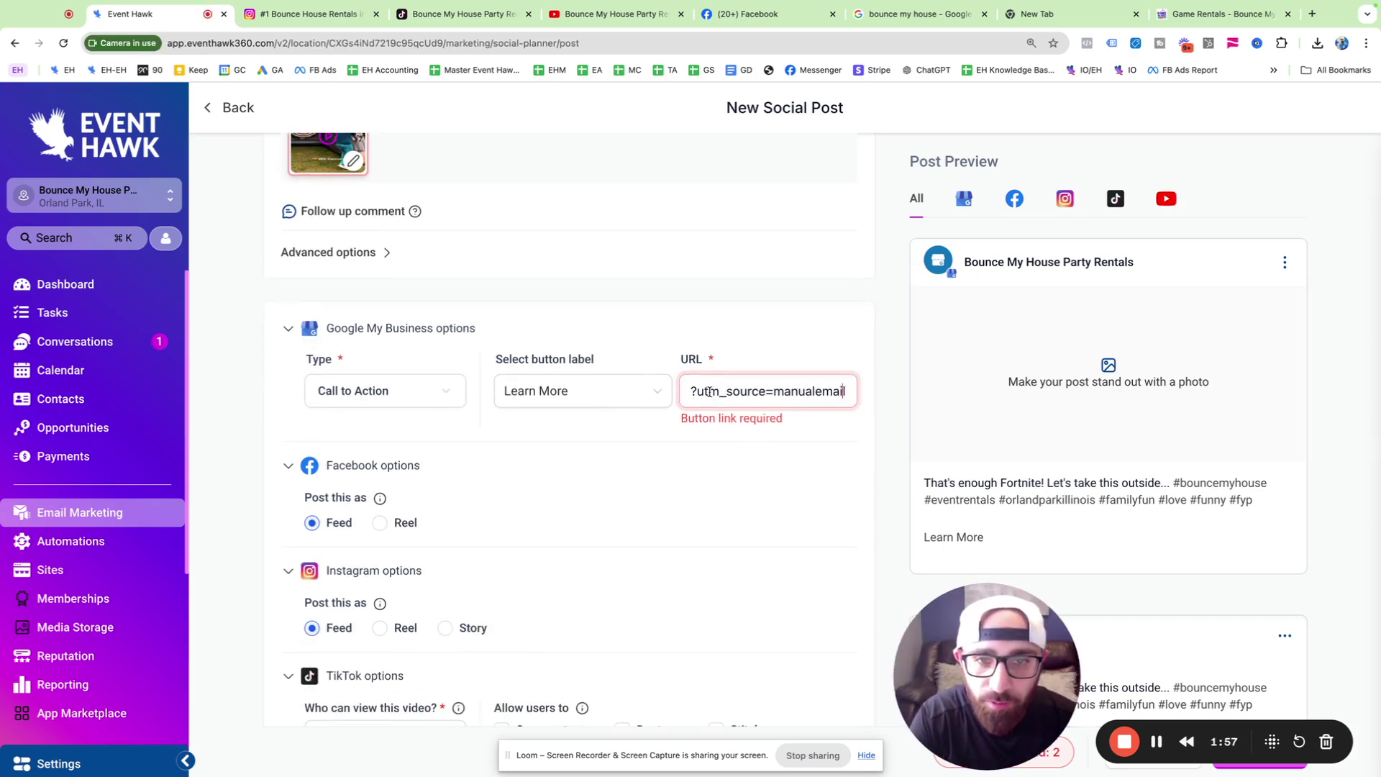
{"action": "left_click_drag", "start_coordinate": [695, 392], "coordinate": [849, 392]}
{"action": "key", "text": "BackSpace"}
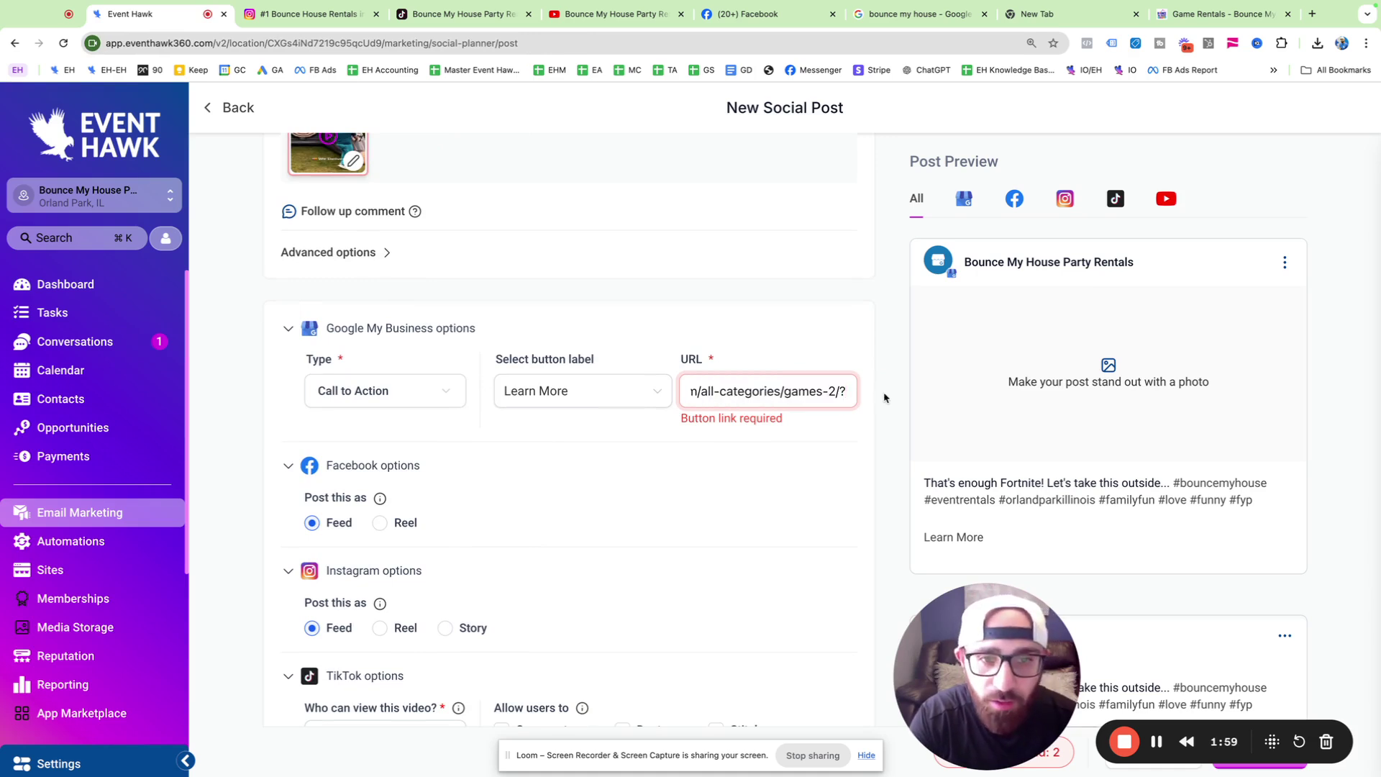
{"action": "key", "text": "BackSpace"}
Set both Facebook and Instagram to post as a Reel.
{"action": "scroll", "coordinate": [514, 499], "scroll_direction": "down", "scroll_amount": 1}
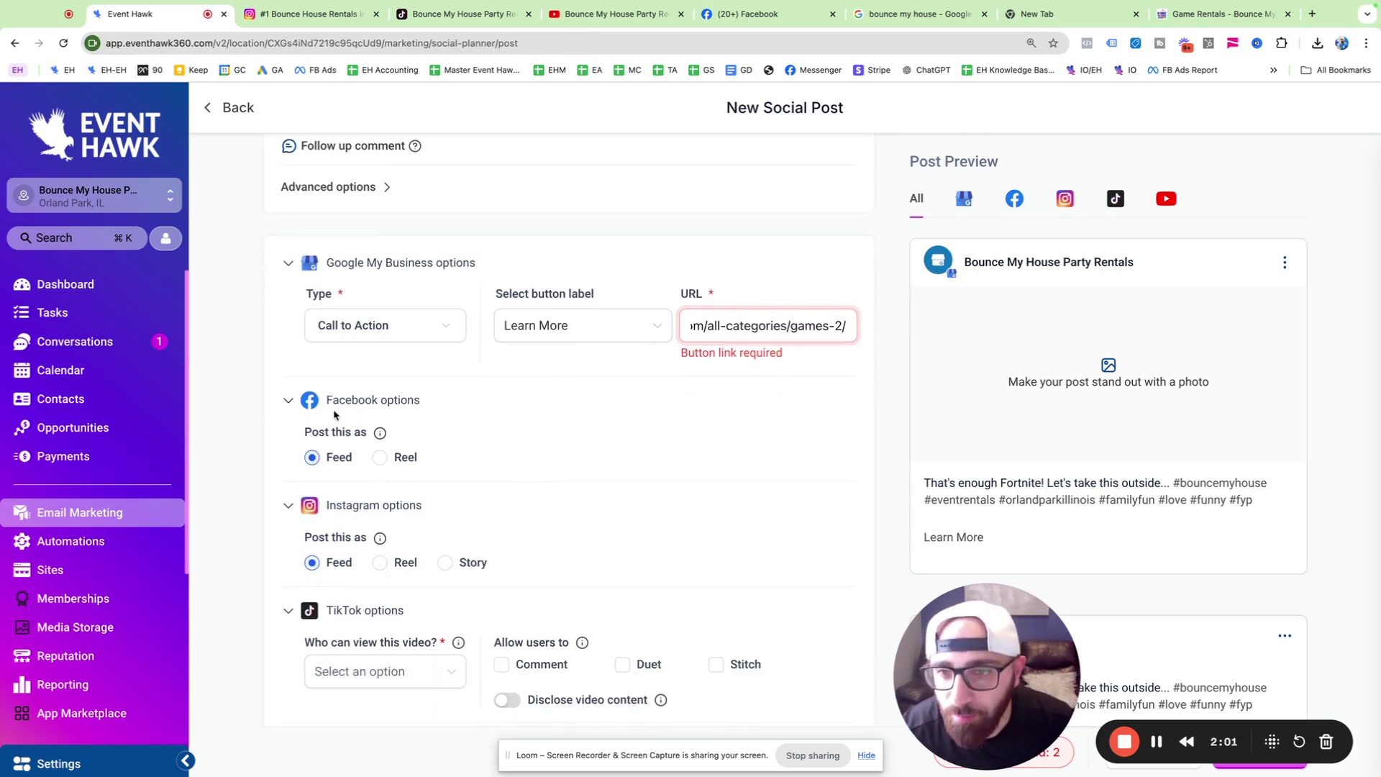
{"action": "left_click", "coordinate": [379, 458]}
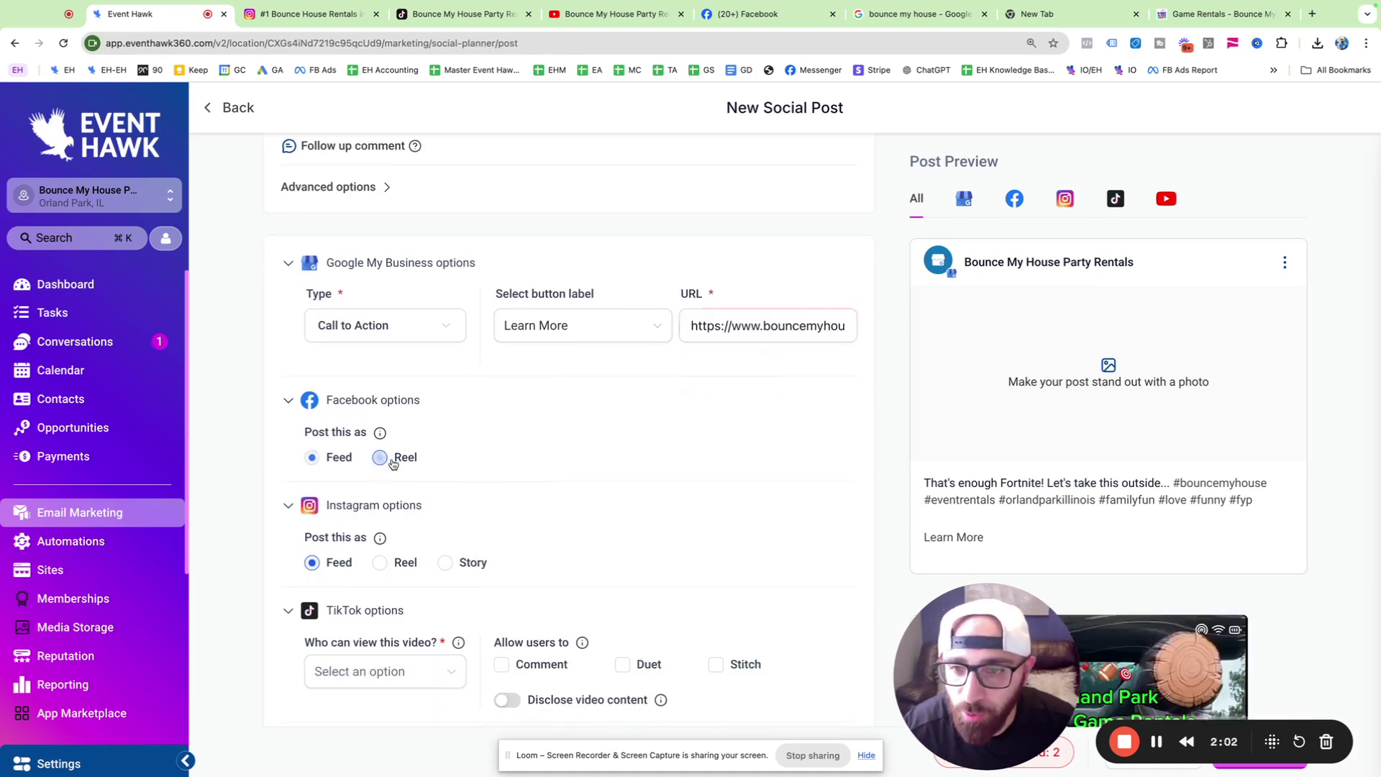
{"action": "left_click", "coordinate": [380, 563]}
Make the TikTok video visible to Everyone and allow Comment, Duet and Stitch.
{"action": "scroll", "coordinate": [392, 554], "scroll_direction": "down", "scroll_amount": 2}
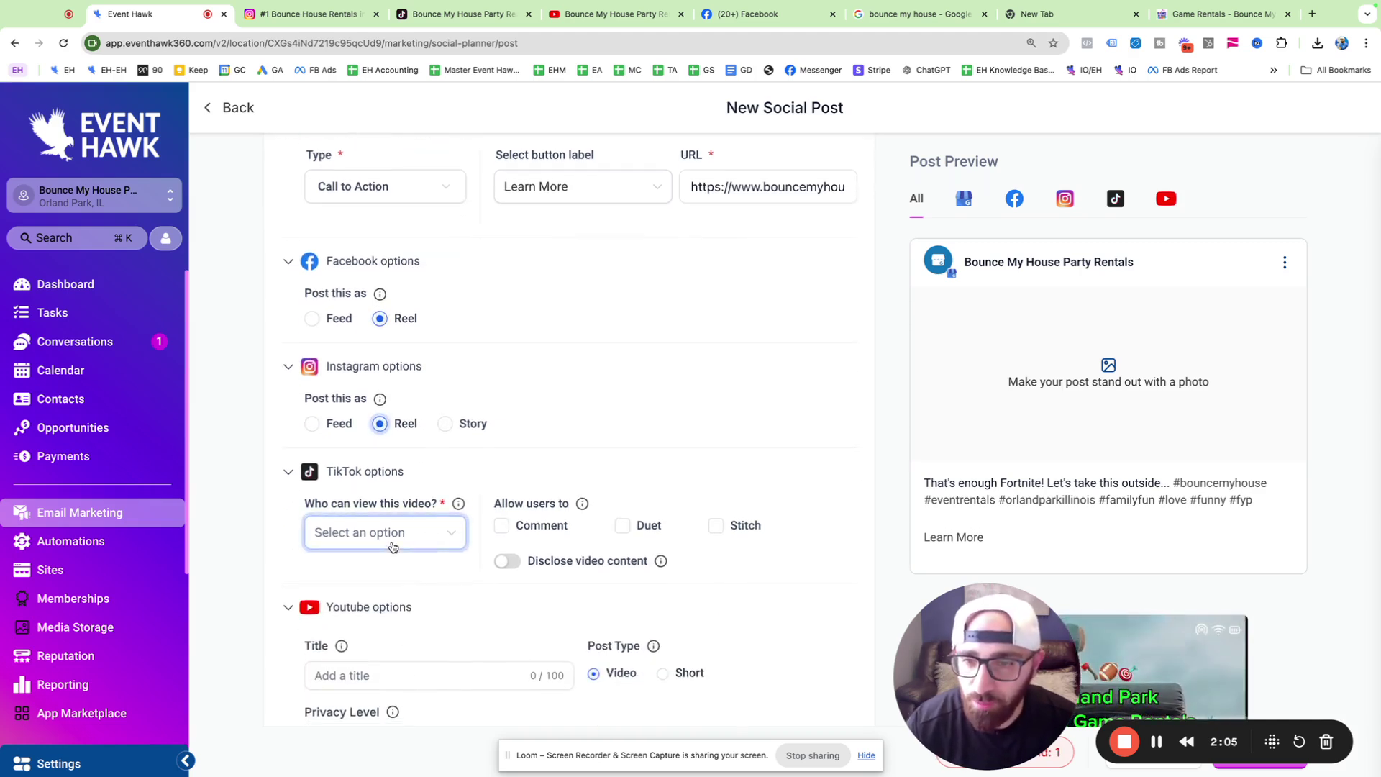
{"action": "left_click", "coordinate": [393, 547]}
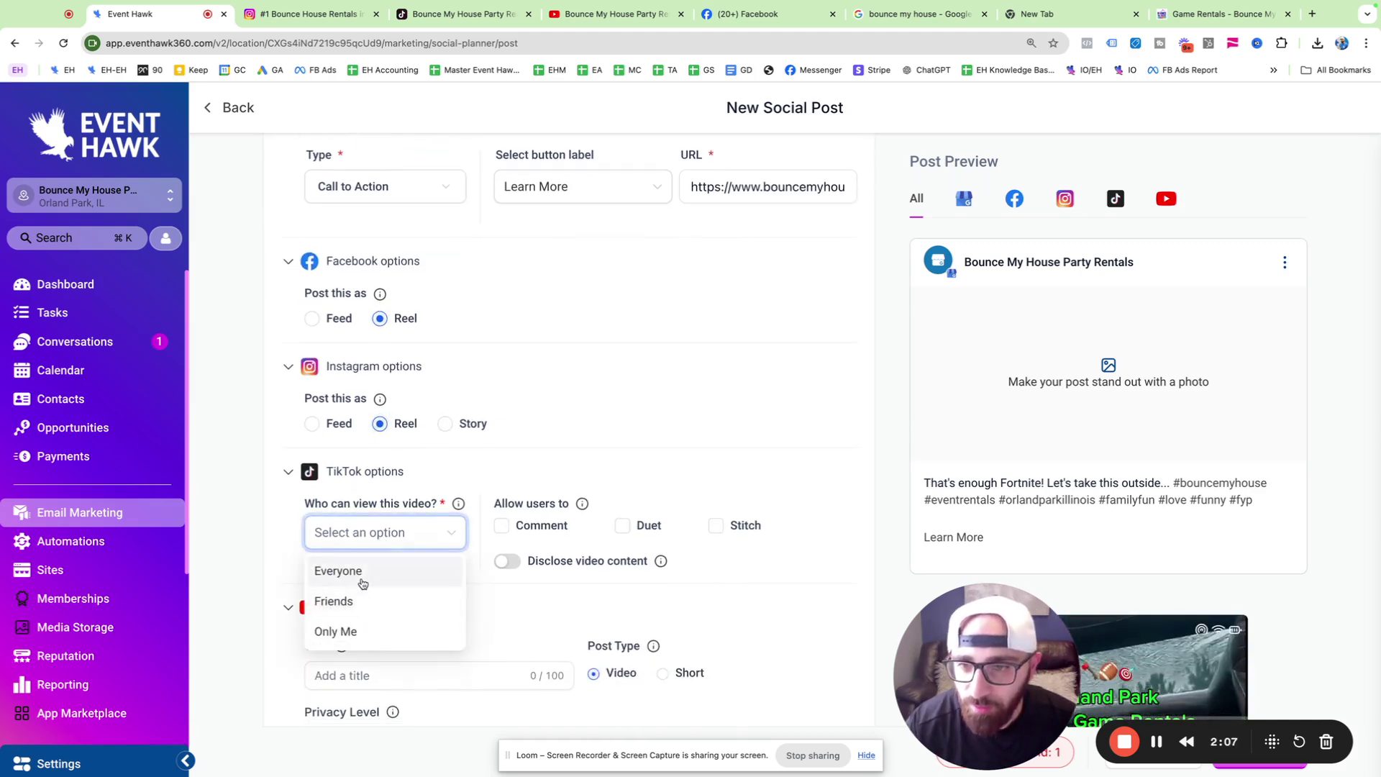
{"action": "left_click", "coordinate": [397, 575]}
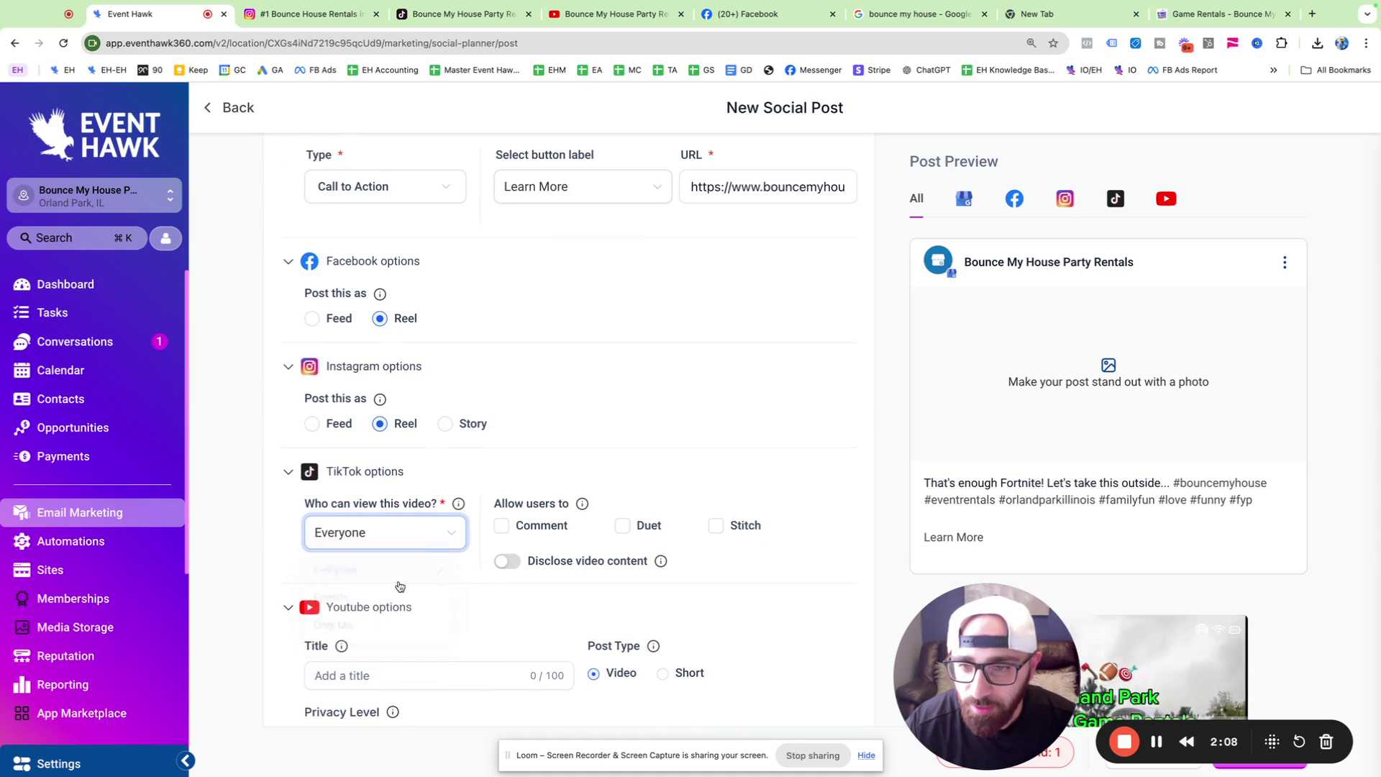
{"action": "left_click", "coordinate": [501, 525]}
{"action": "left_click", "coordinate": [622, 525]}
{"action": "left_click", "coordinate": [716, 525]}
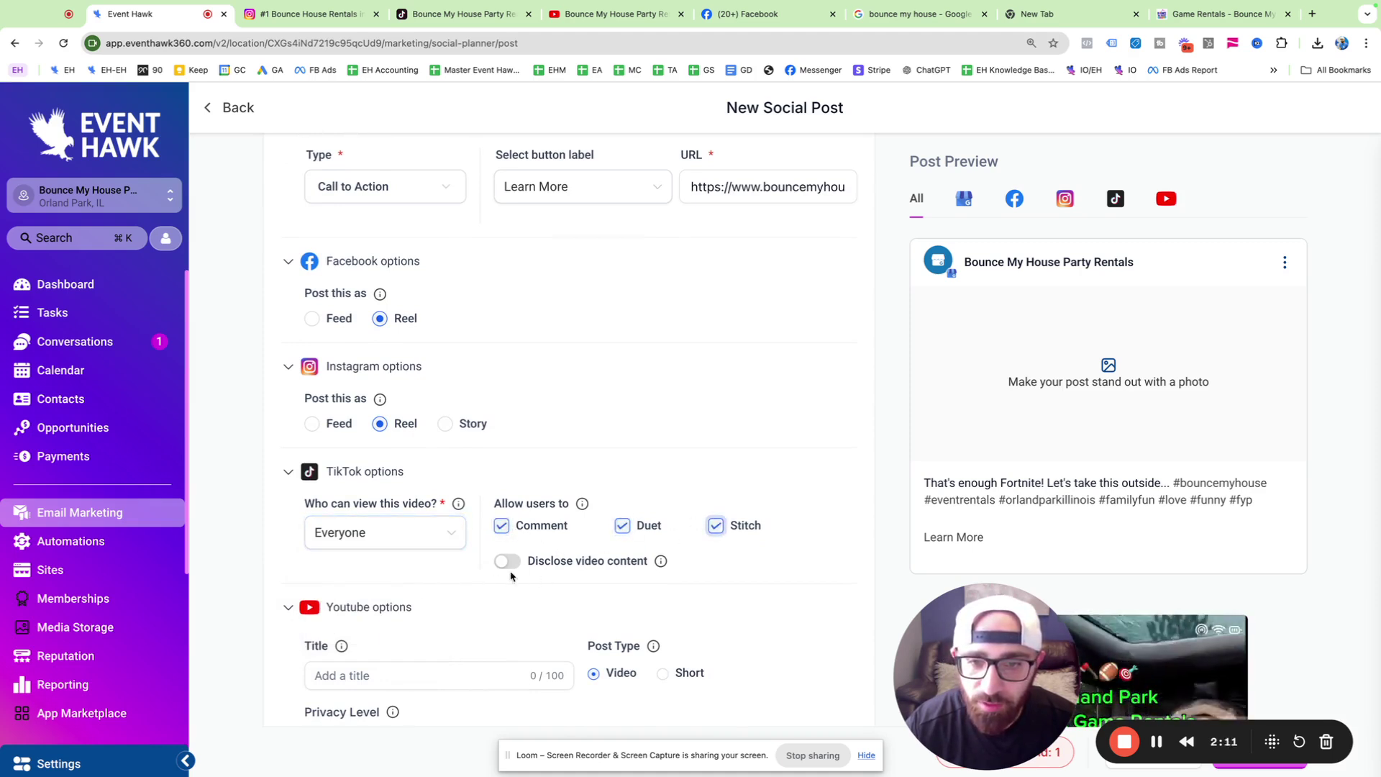
Make the YouTube upload a Short and start its title as '#shorts Giant Inflatable'.
{"action": "scroll", "coordinate": [501, 572], "scroll_direction": "down", "scroll_amount": 3}
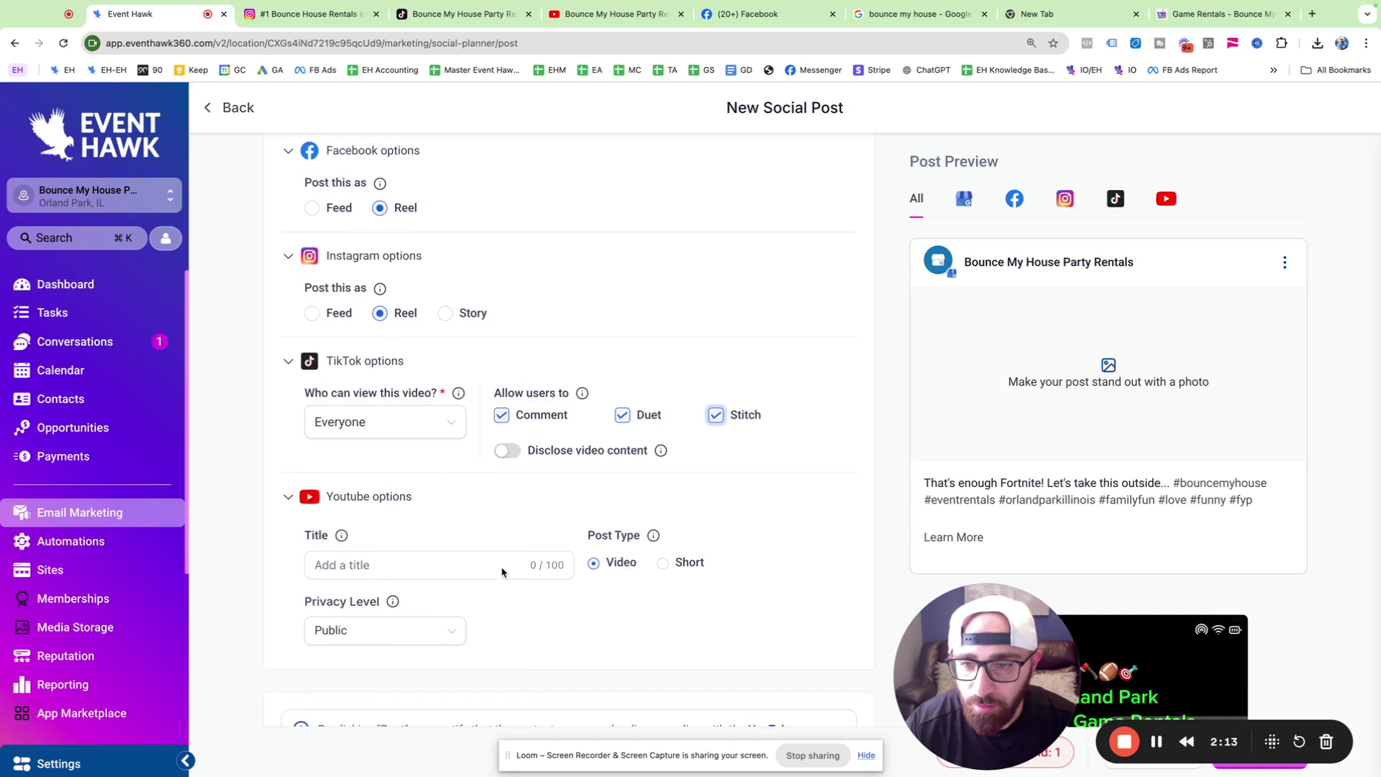
{"action": "left_click", "coordinate": [413, 572]}
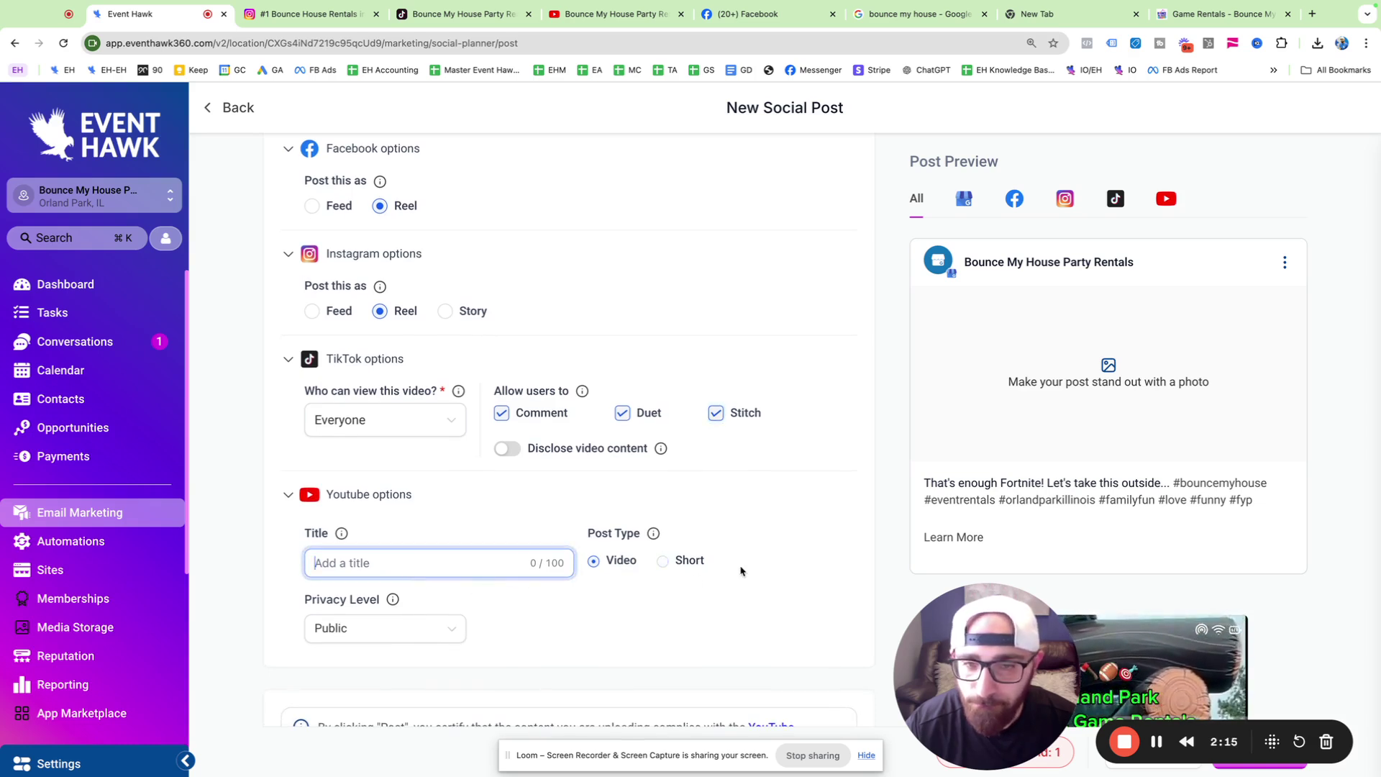
{"action": "left_click", "coordinate": [689, 563]}
{"action": "scroll", "coordinate": [425, 610], "scroll_direction": "down", "scroll_amount": 3}
{"action": "left_click", "coordinate": [426, 461]}
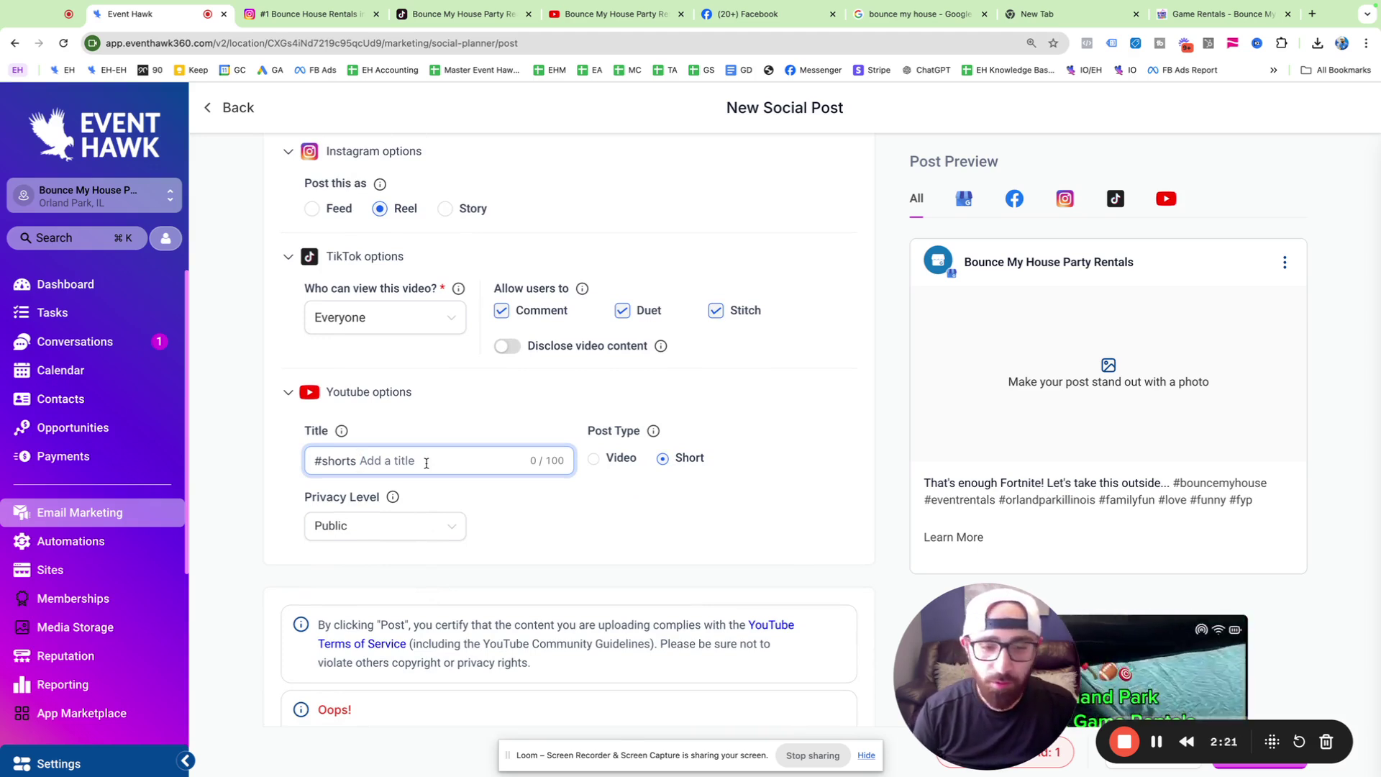
{"action": "type", "text": "Gia"}
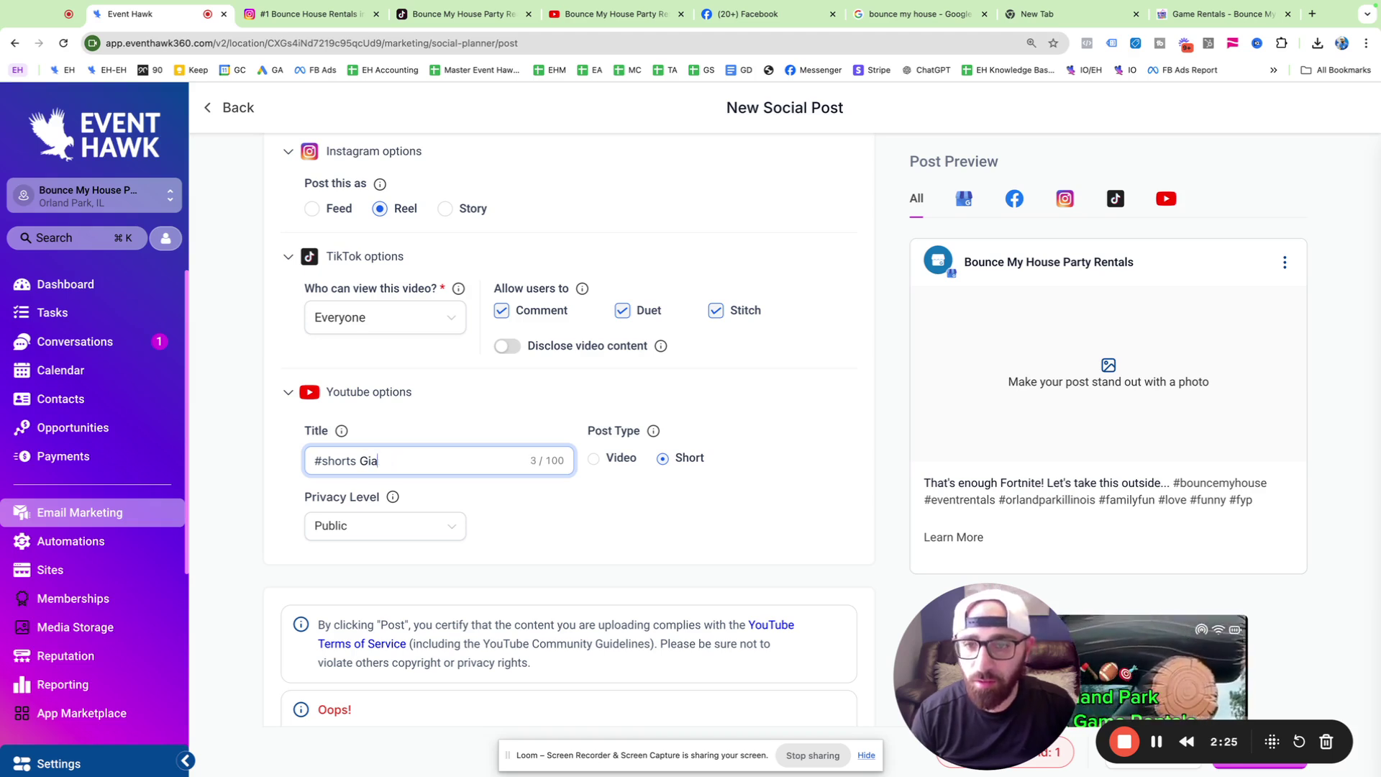
{"action": "type", "text": "nt Inflatable"}
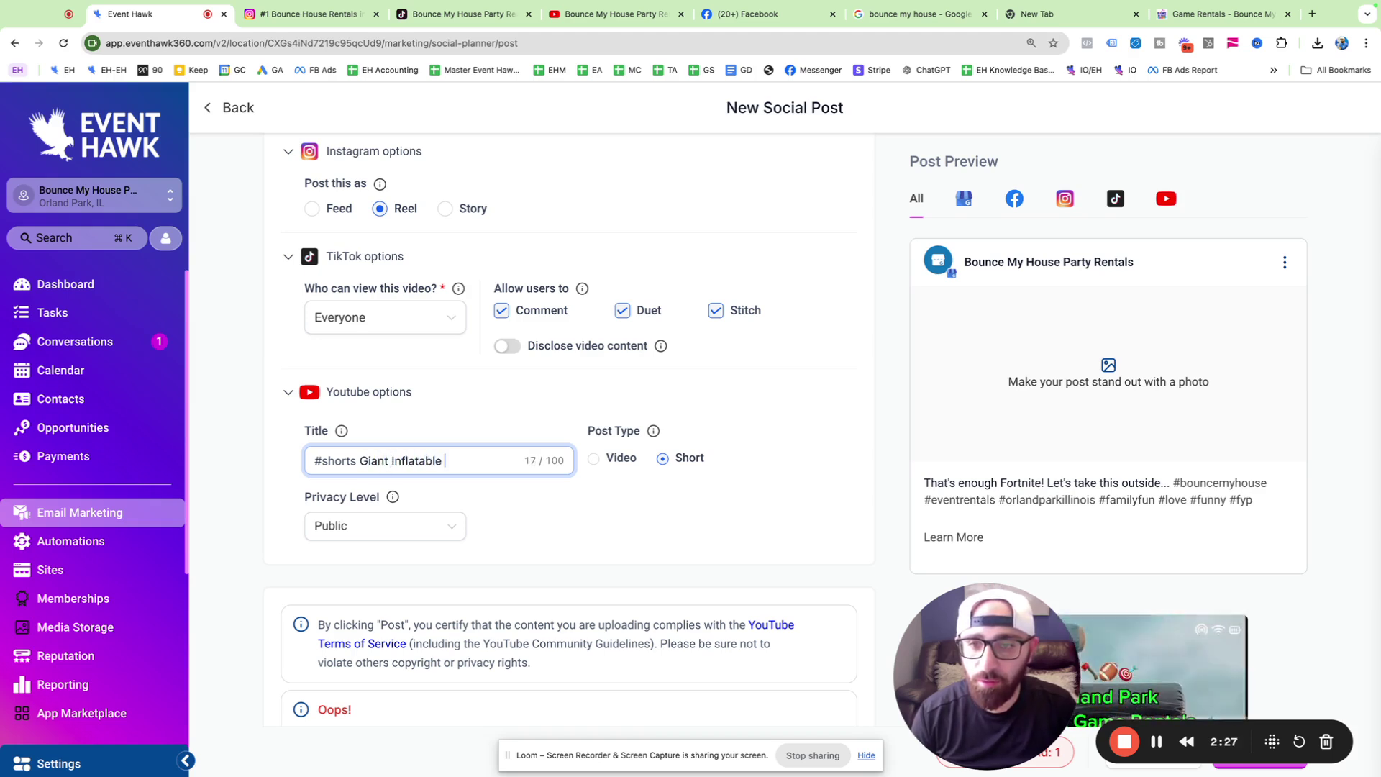
{"action": "type", "text": " S"}
{"action": "key", "text": "BackSpace"}
Complete the YouTube title as '#shorts Giant Inflatable Axe Throw' and review the post.
{"action": "type", "text": "Axe Thr"}
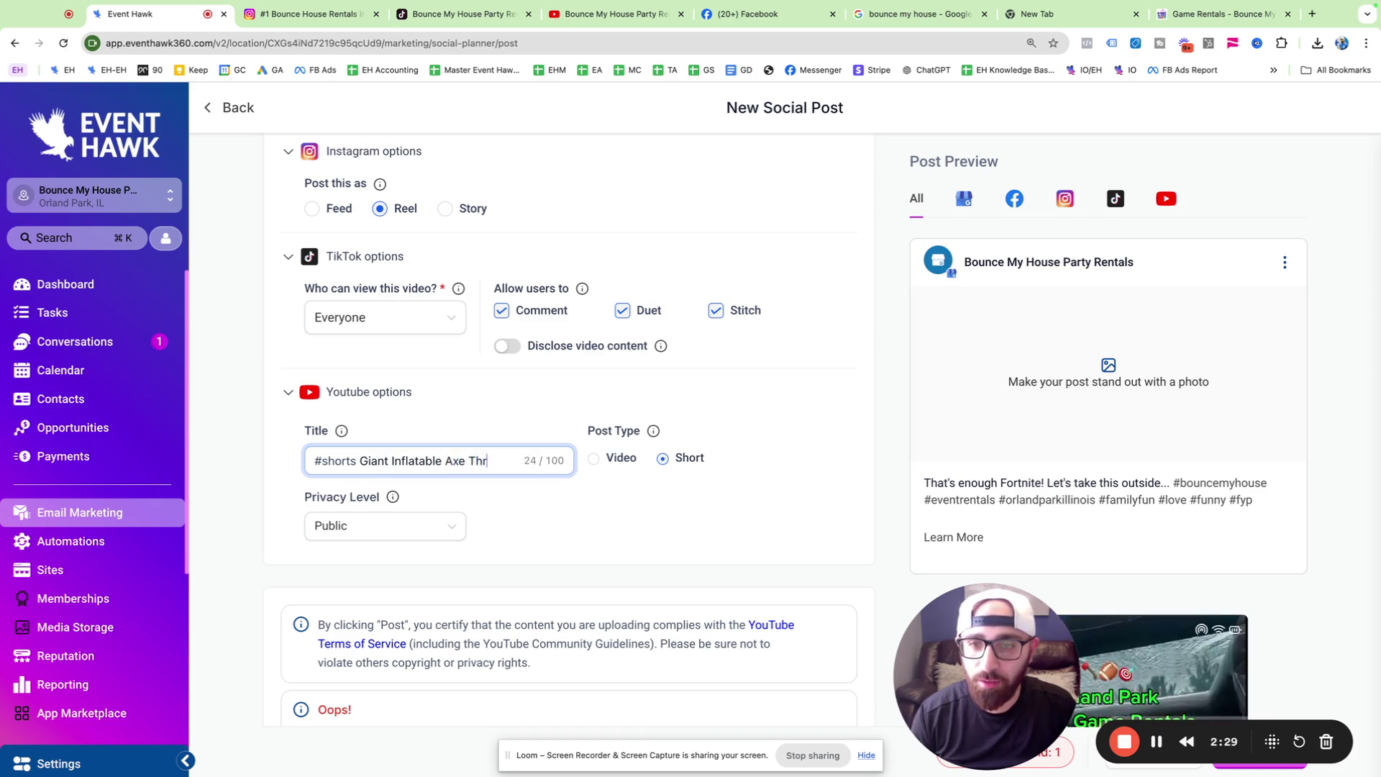
{"action": "type", "text": "ow"}
{"action": "scroll", "coordinate": [486, 551], "scroll_direction": "down", "scroll_amount": 1}
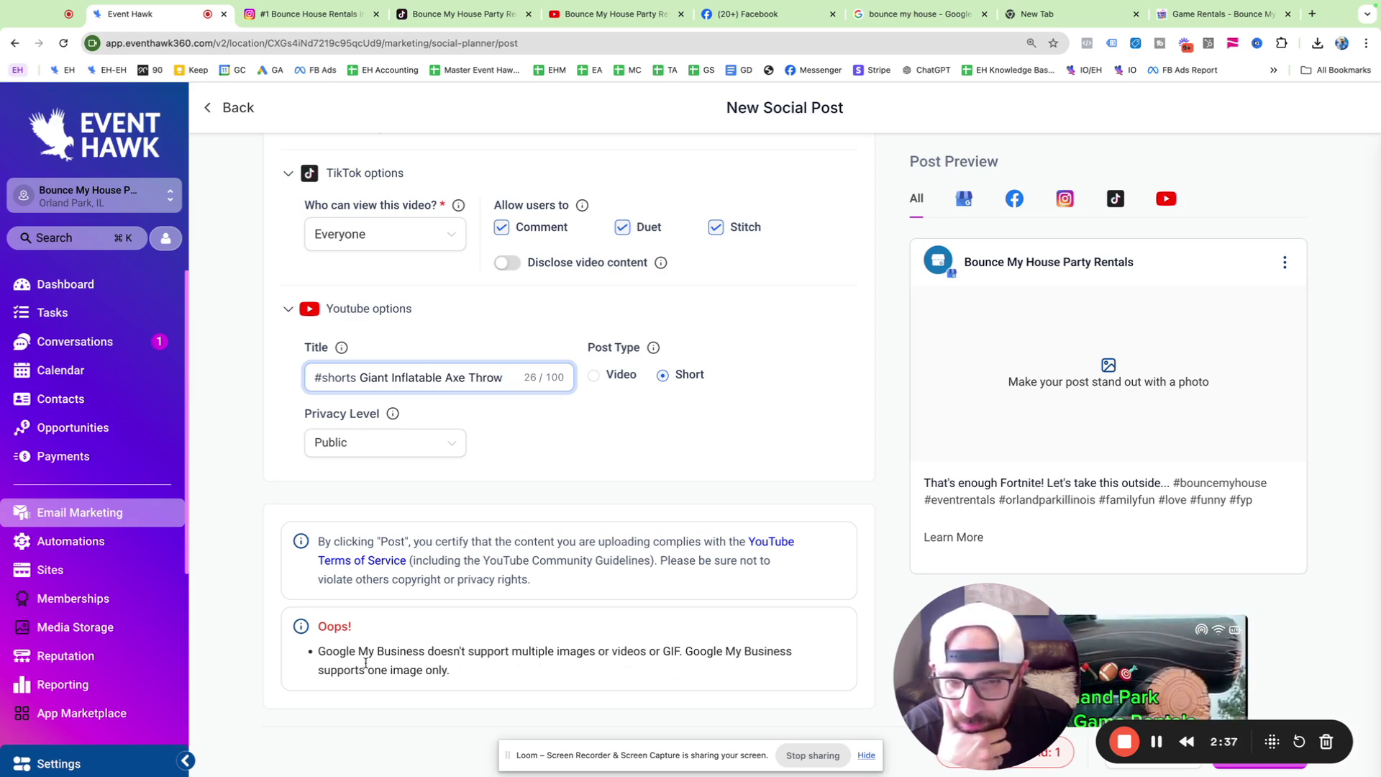
{"action": "scroll", "coordinate": [777, 657], "scroll_direction": "up", "scroll_amount": 4}
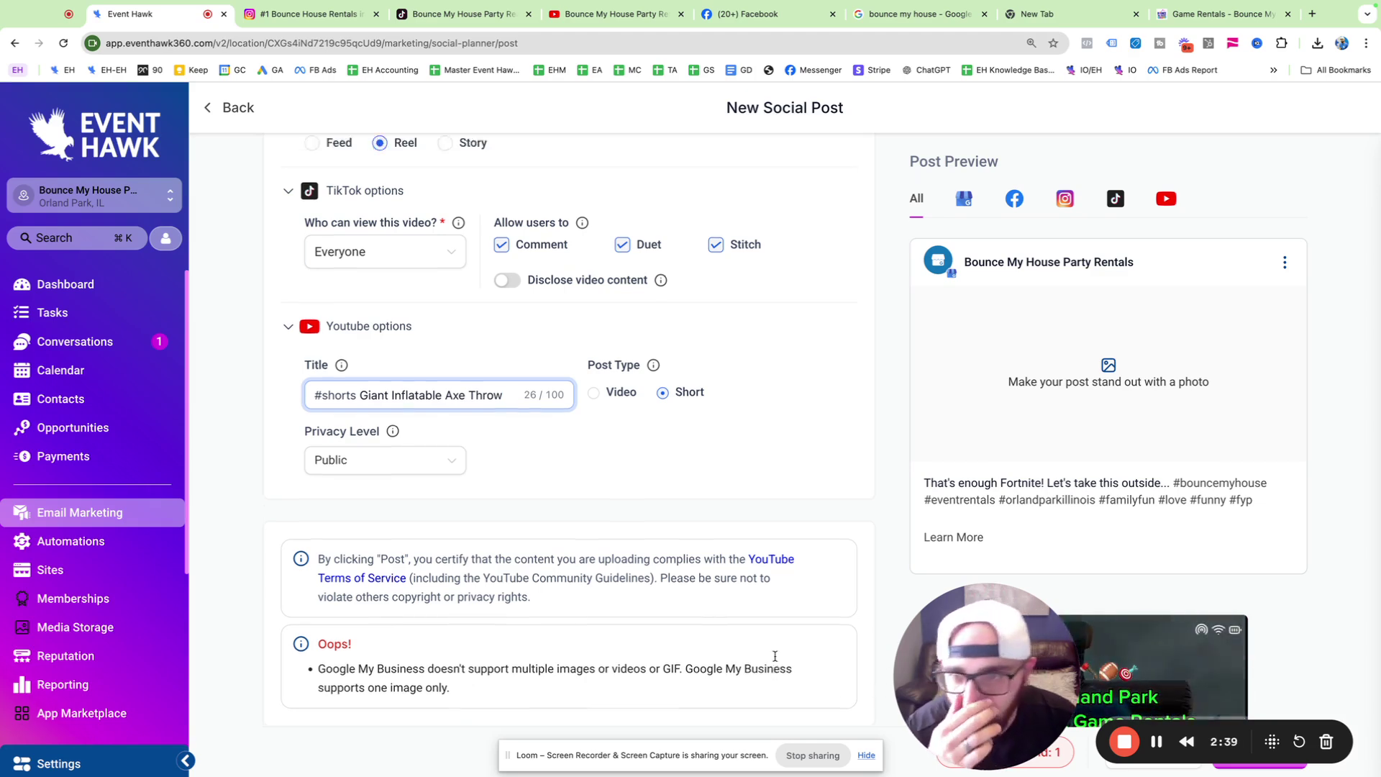
{"action": "scroll", "coordinate": [770, 657], "scroll_direction": "up", "scroll_amount": 7}
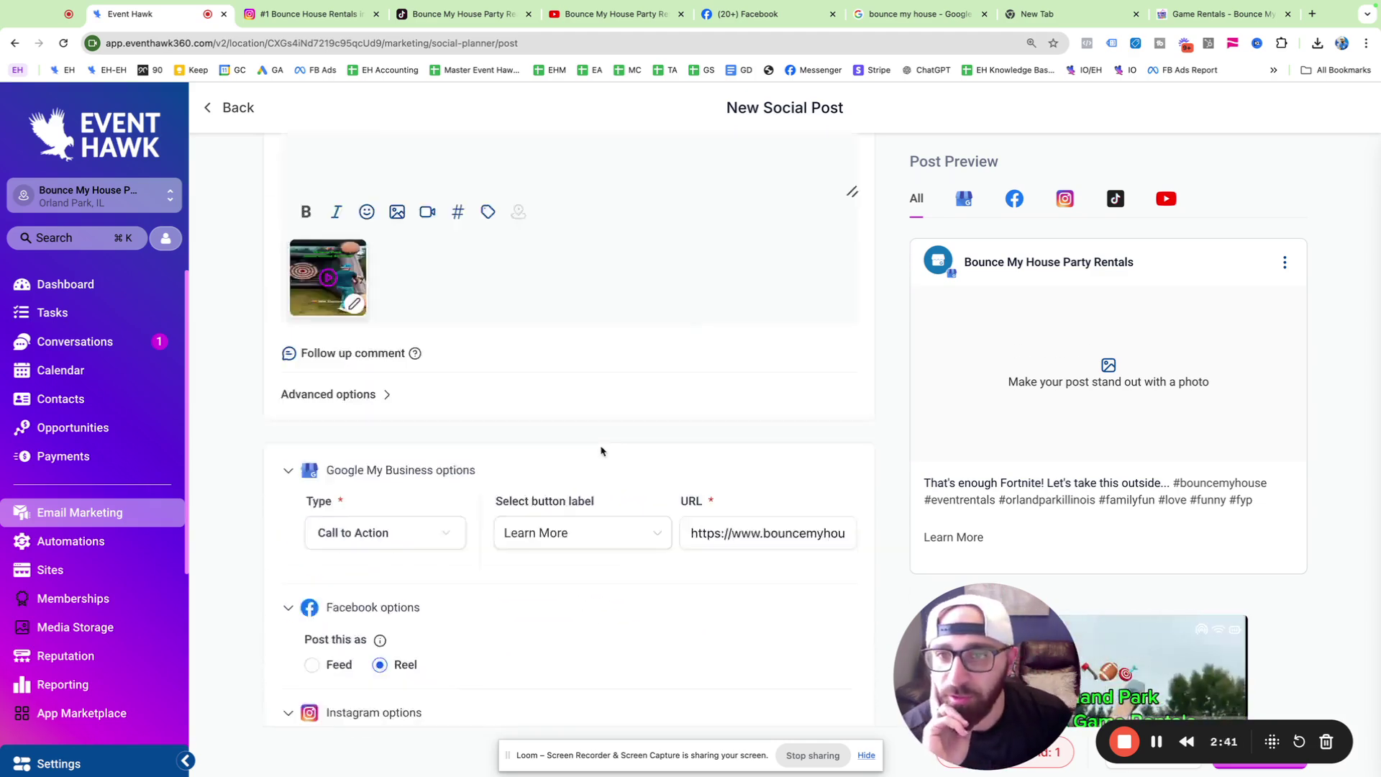
{"action": "scroll", "coordinate": [426, 530], "scroll_direction": "down", "scroll_amount": 1}
{"action": "scroll", "coordinate": [647, 557], "scroll_direction": "down", "scroll_amount": 2}
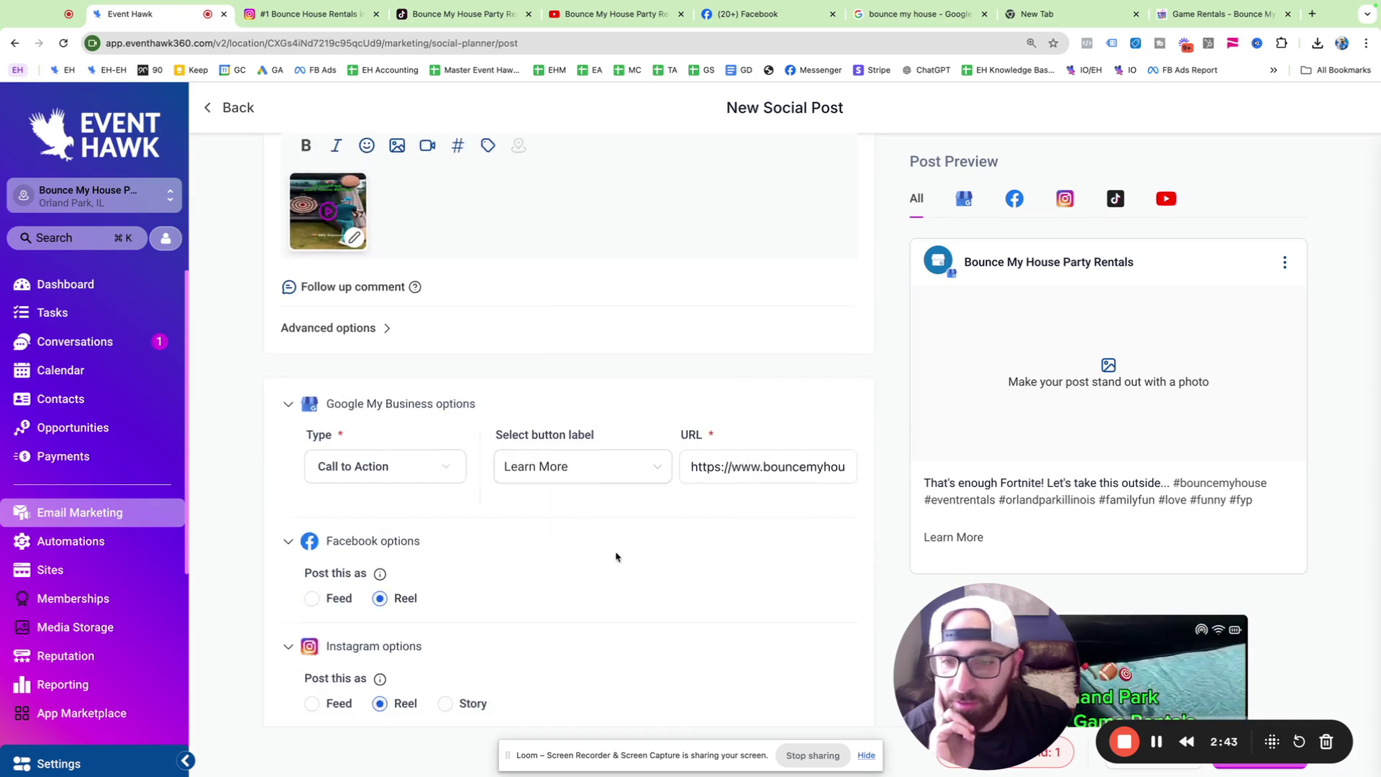
{"action": "scroll", "coordinate": [616, 558], "scroll_direction": "up", "scroll_amount": 5}
Remove the Google My Business account from the post's target accounts.
{"action": "left_click", "coordinate": [542, 213]}
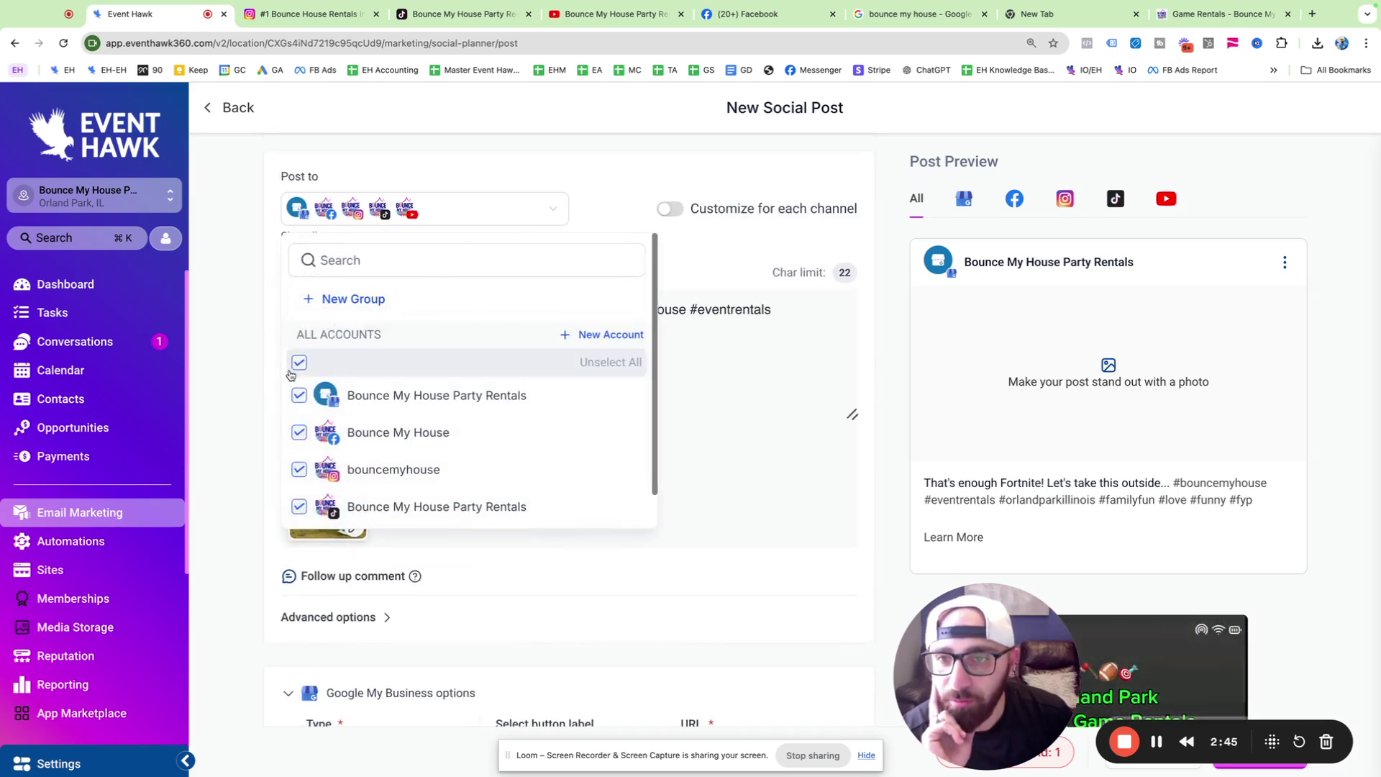
{"action": "left_click", "coordinate": [299, 394]}
{"action": "left_click", "coordinate": [768, 402]}
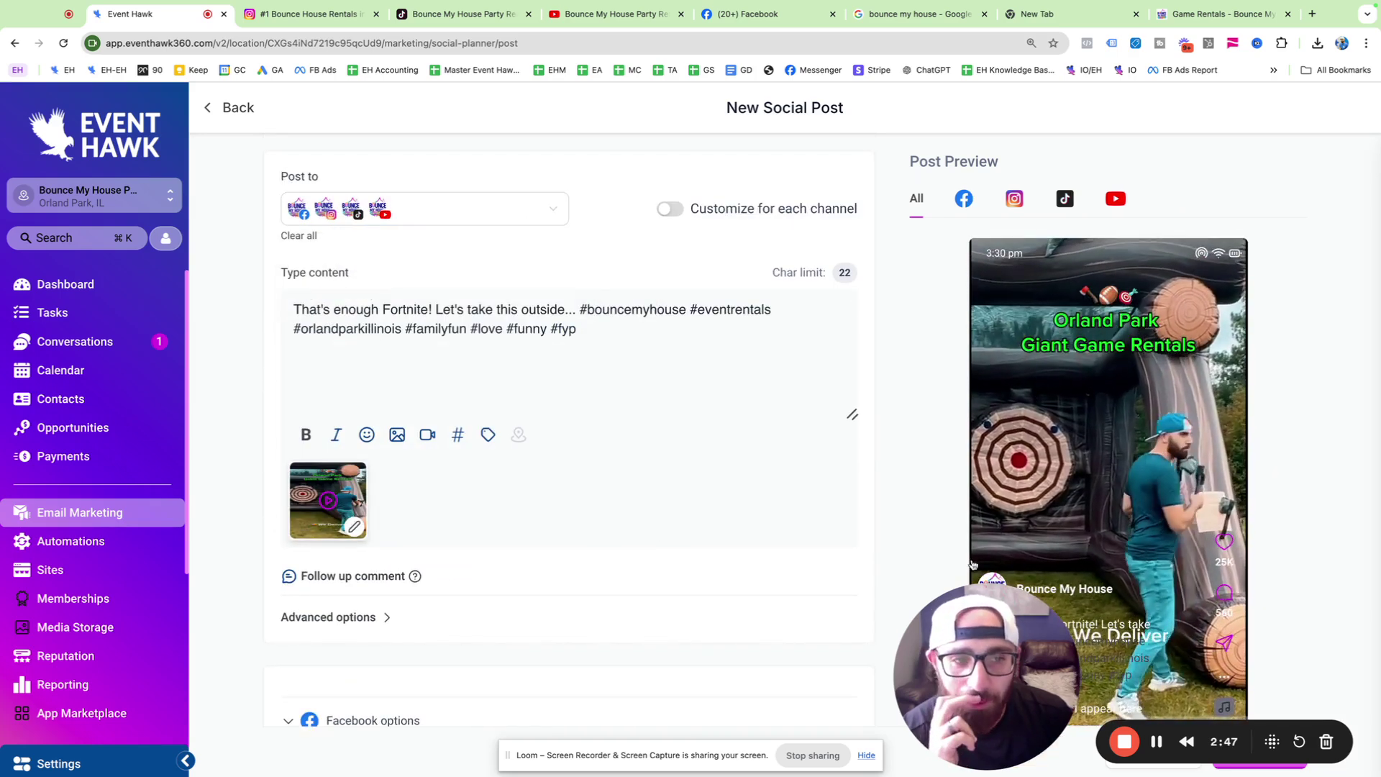
{"action": "left_click_drag", "start_coordinate": [950, 630], "coordinate": [642, 584]}
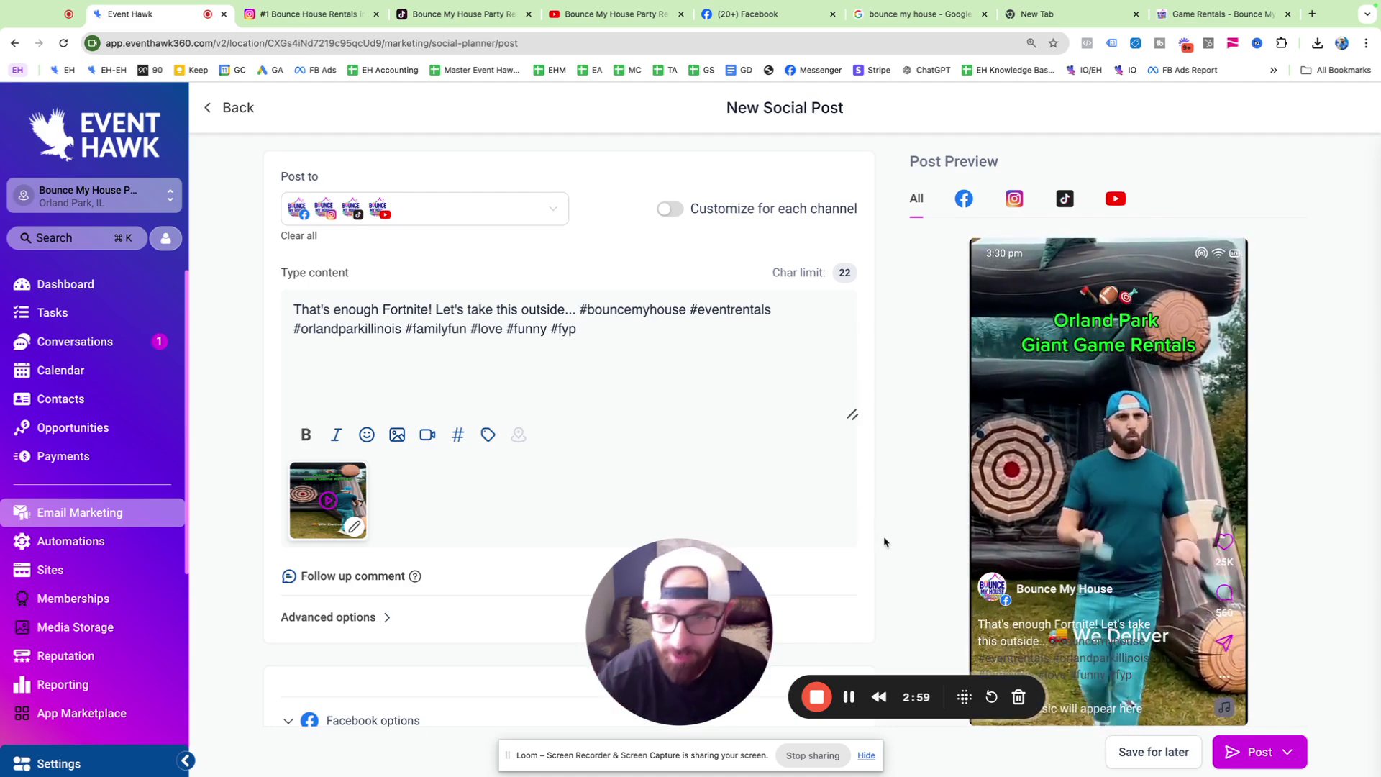
Check Category and Tags under Advanced options, then publish the post with Post Now.
{"action": "scroll", "coordinate": [791, 453], "scroll_direction": "down", "scroll_amount": 5}
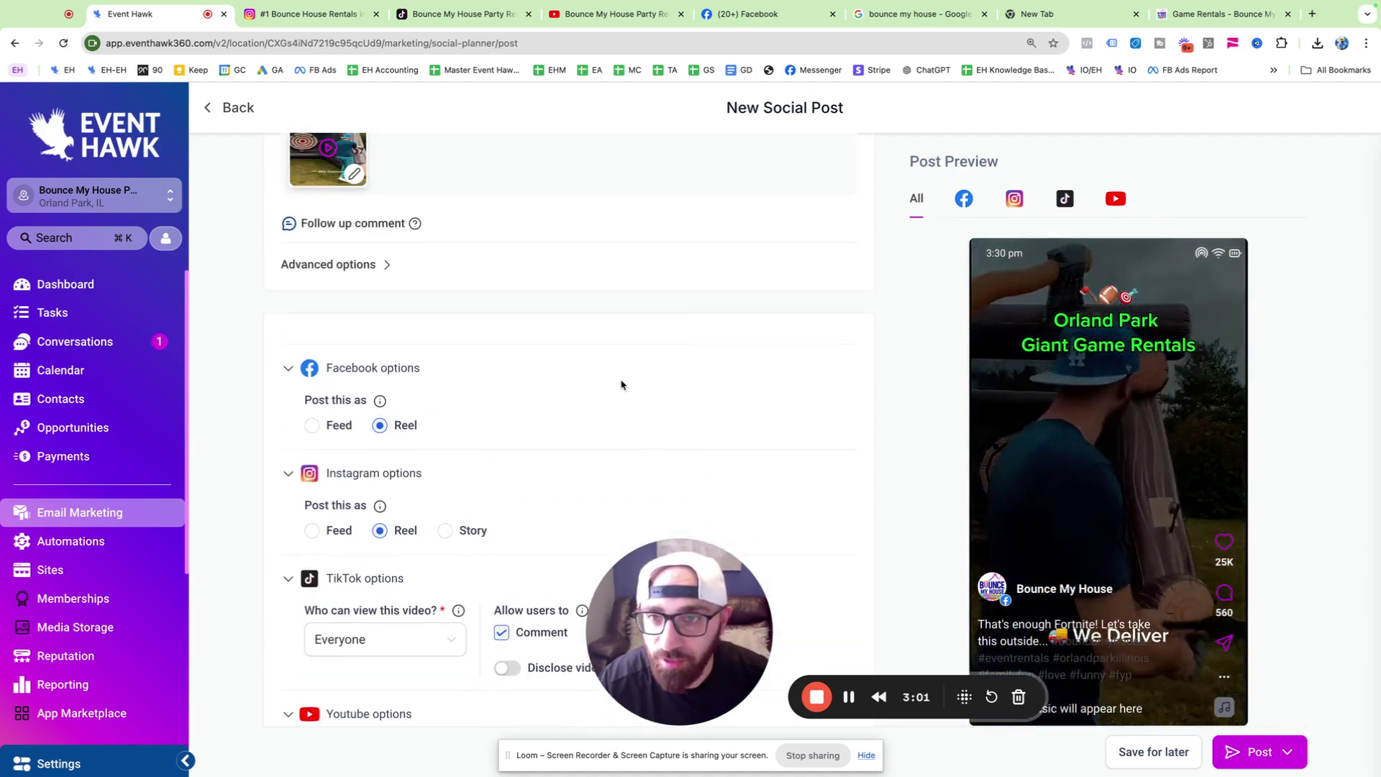
{"action": "double_click", "coordinate": [352, 265]}
{"action": "left_click", "coordinate": [356, 266]}
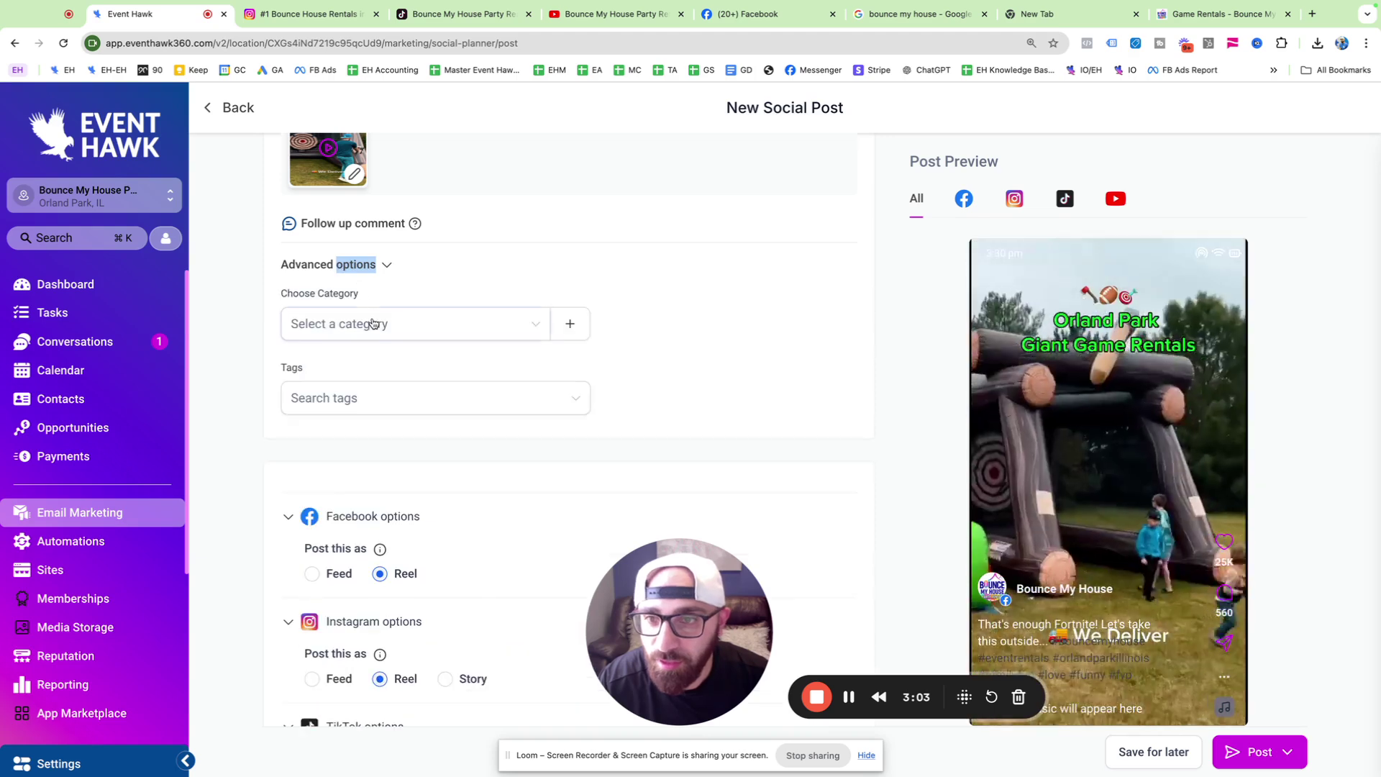
{"action": "left_click", "coordinate": [373, 323]}
{"action": "left_click", "coordinate": [499, 400]}
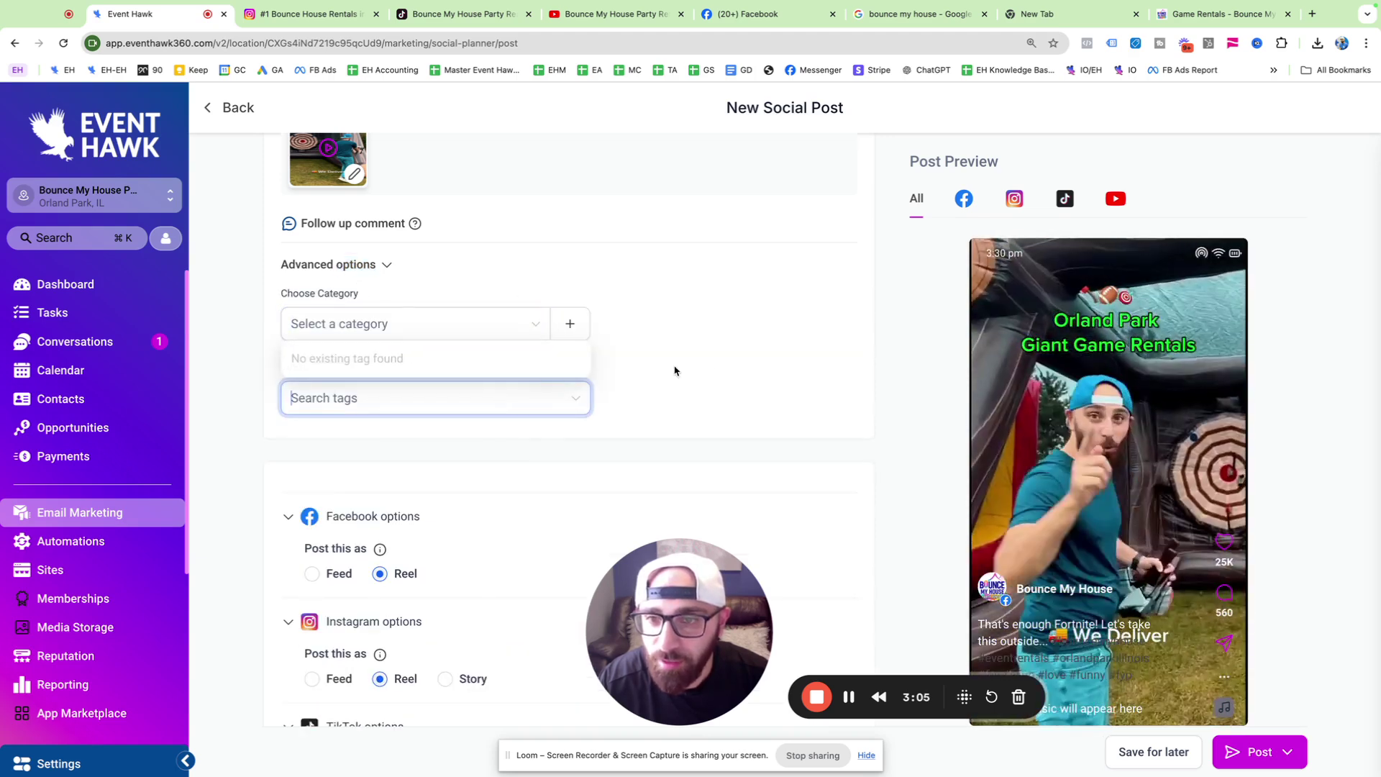
{"action": "left_click", "coordinate": [675, 370]}
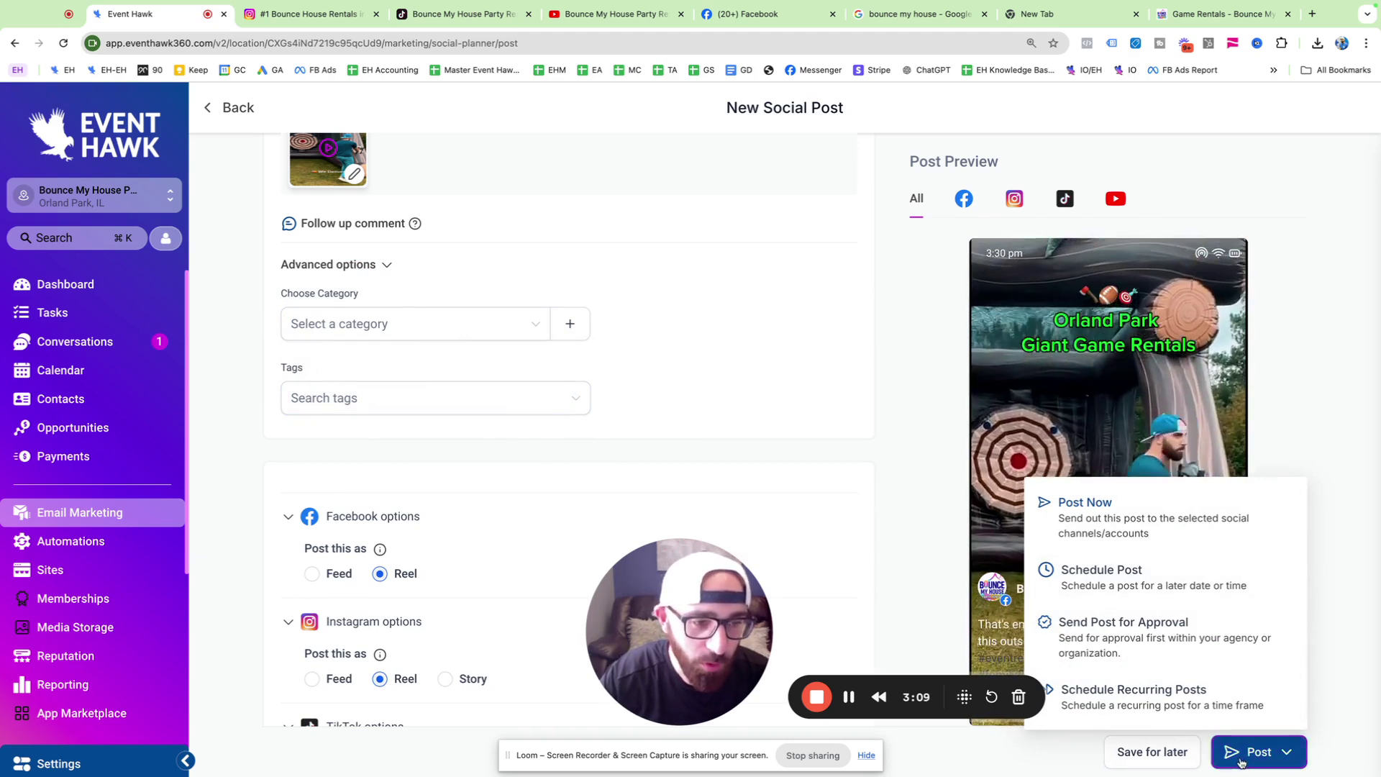
{"action": "left_click", "coordinate": [1143, 514]}
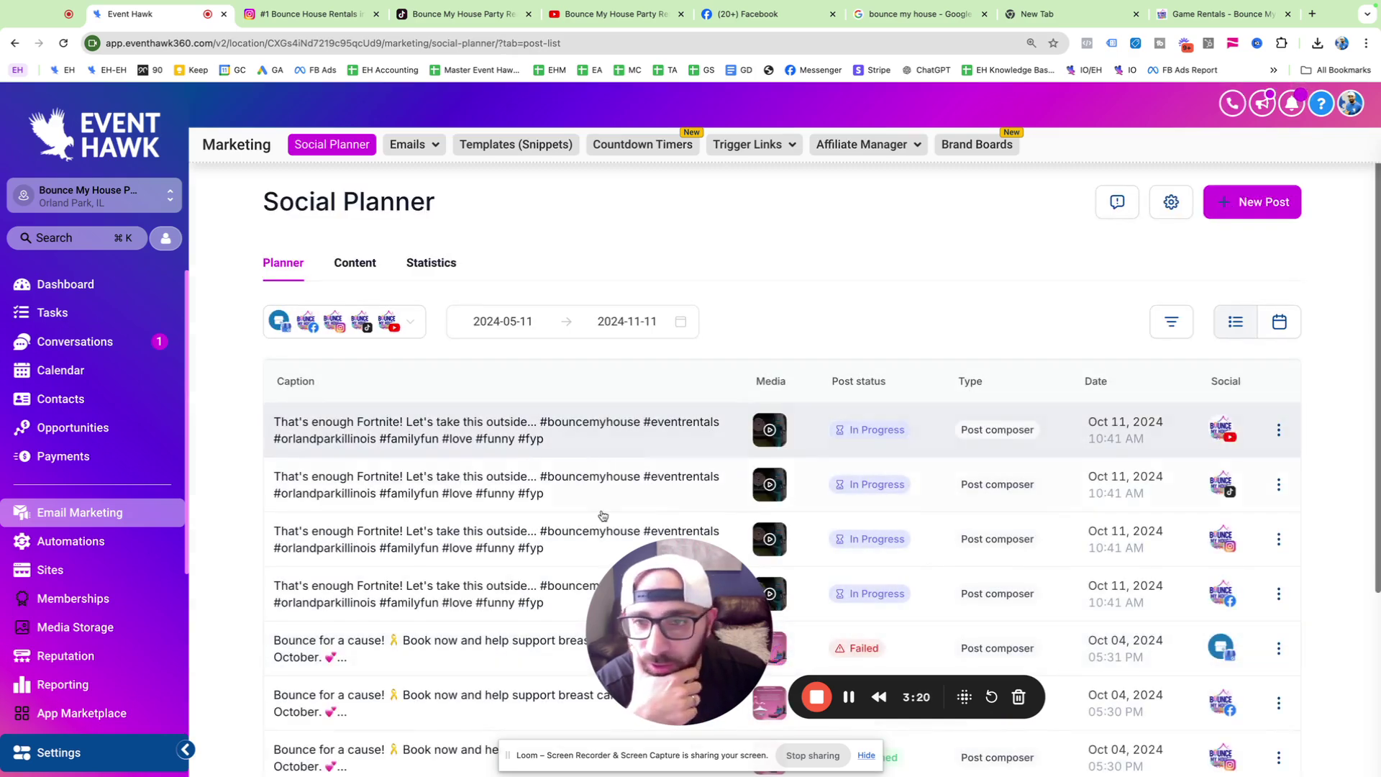
Reload the Social Planner, check the social site tabs, and finish on the Instagram bouncemyhouse profile.
{"action": "scroll", "coordinate": [603, 516], "scroll_direction": "down", "scroll_amount": 3}
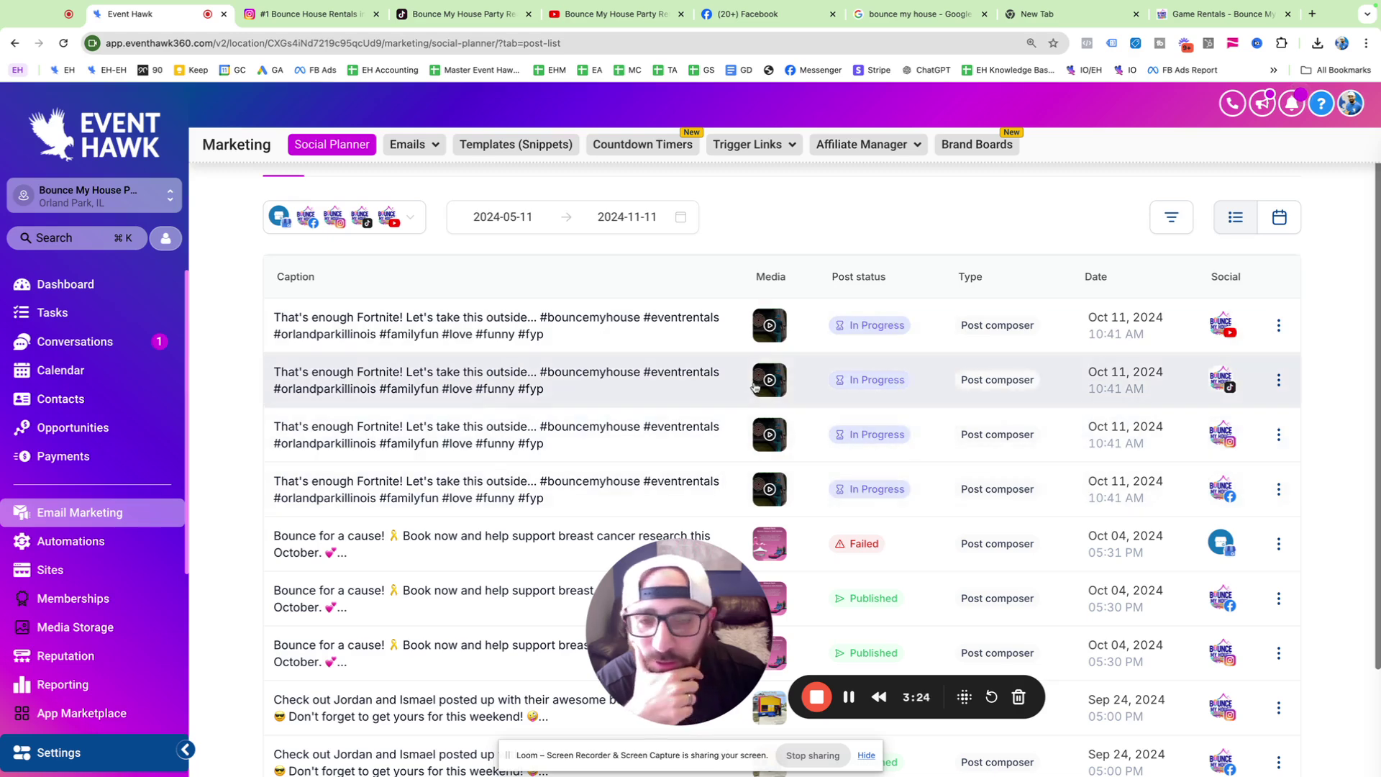
{"action": "left_click", "coordinate": [65, 44]}
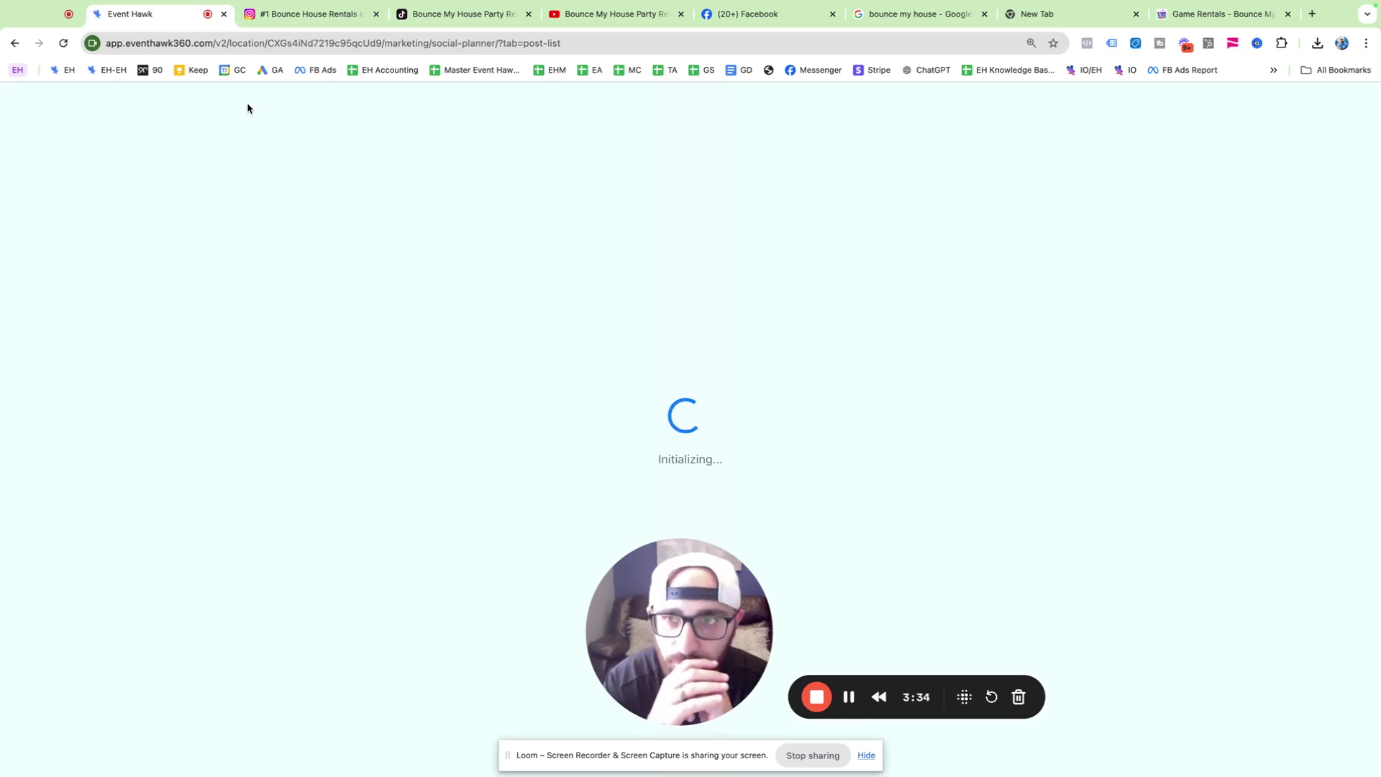
{"action": "key", "text": "ctrl+Tab"}
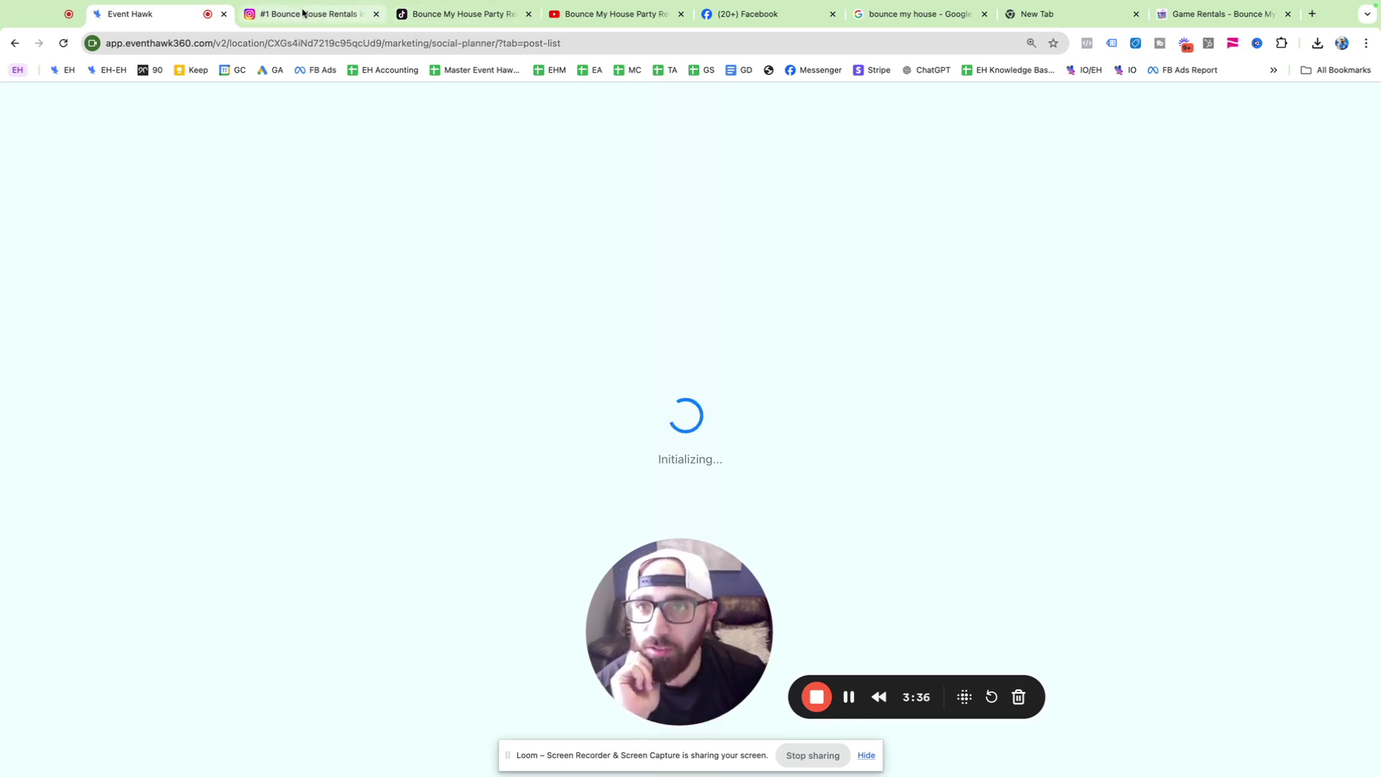
{"action": "key", "text": "ctrl+Tab"}
{"action": "key", "text": "ctrl+Tab"}
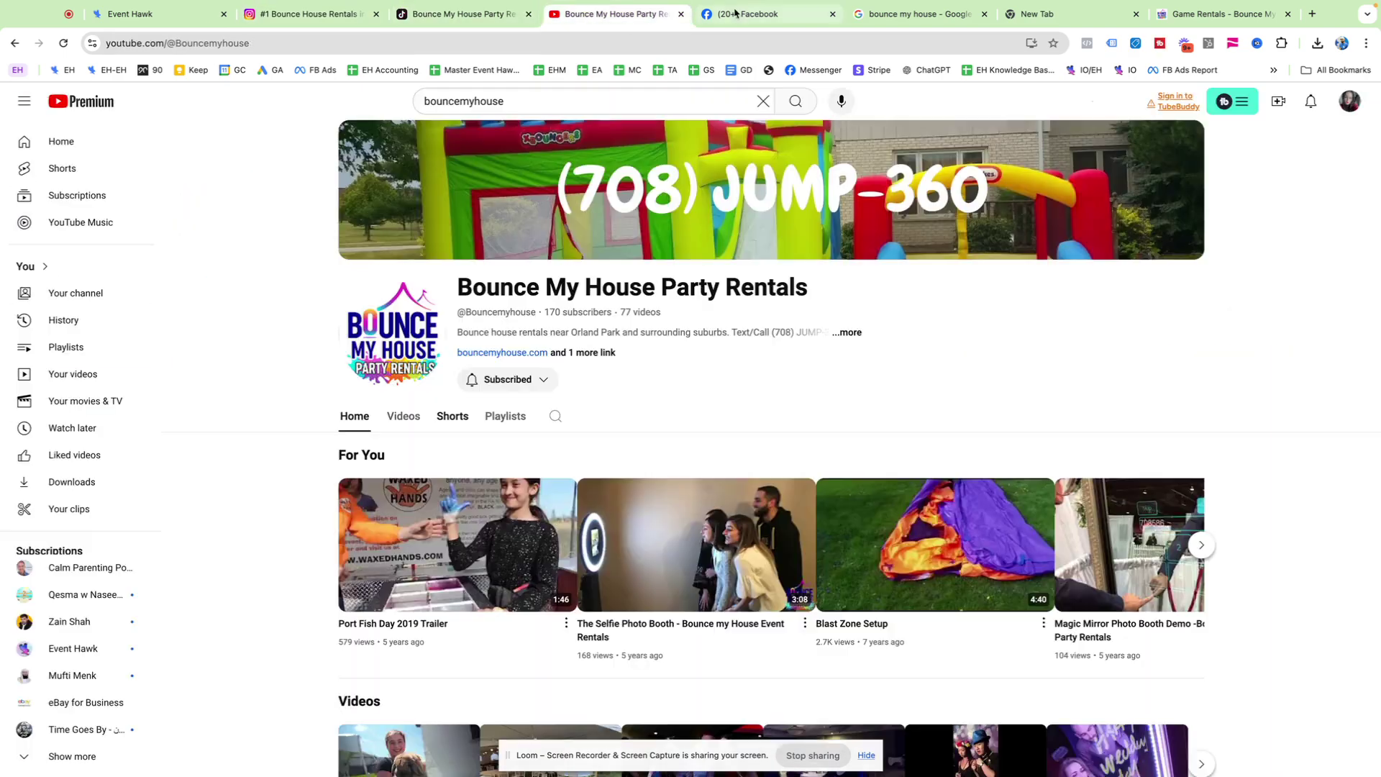
{"action": "left_click", "coordinate": [744, 14]}
{"action": "left_click", "coordinate": [151, 20]}
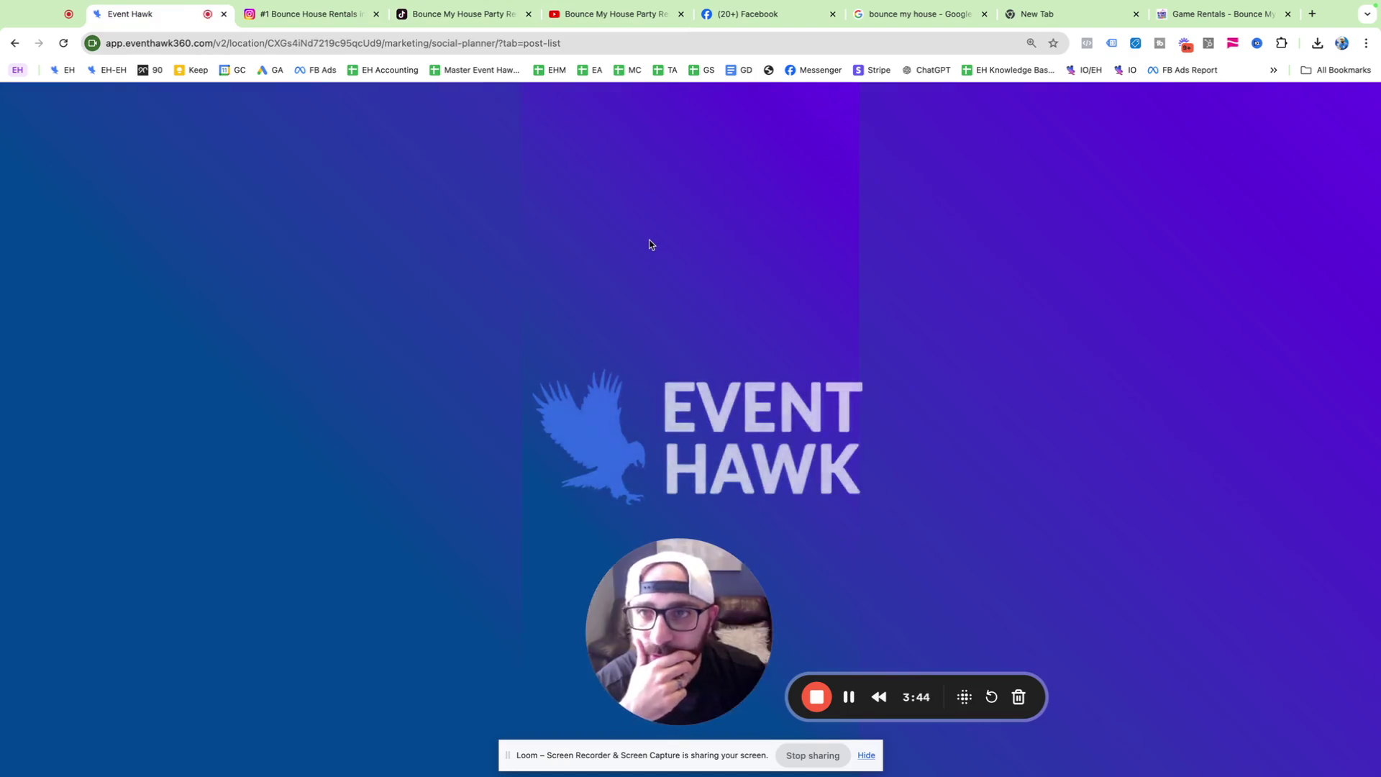
{"action": "scroll", "coordinate": [665, 338], "scroll_direction": "down", "scroll_amount": 2}
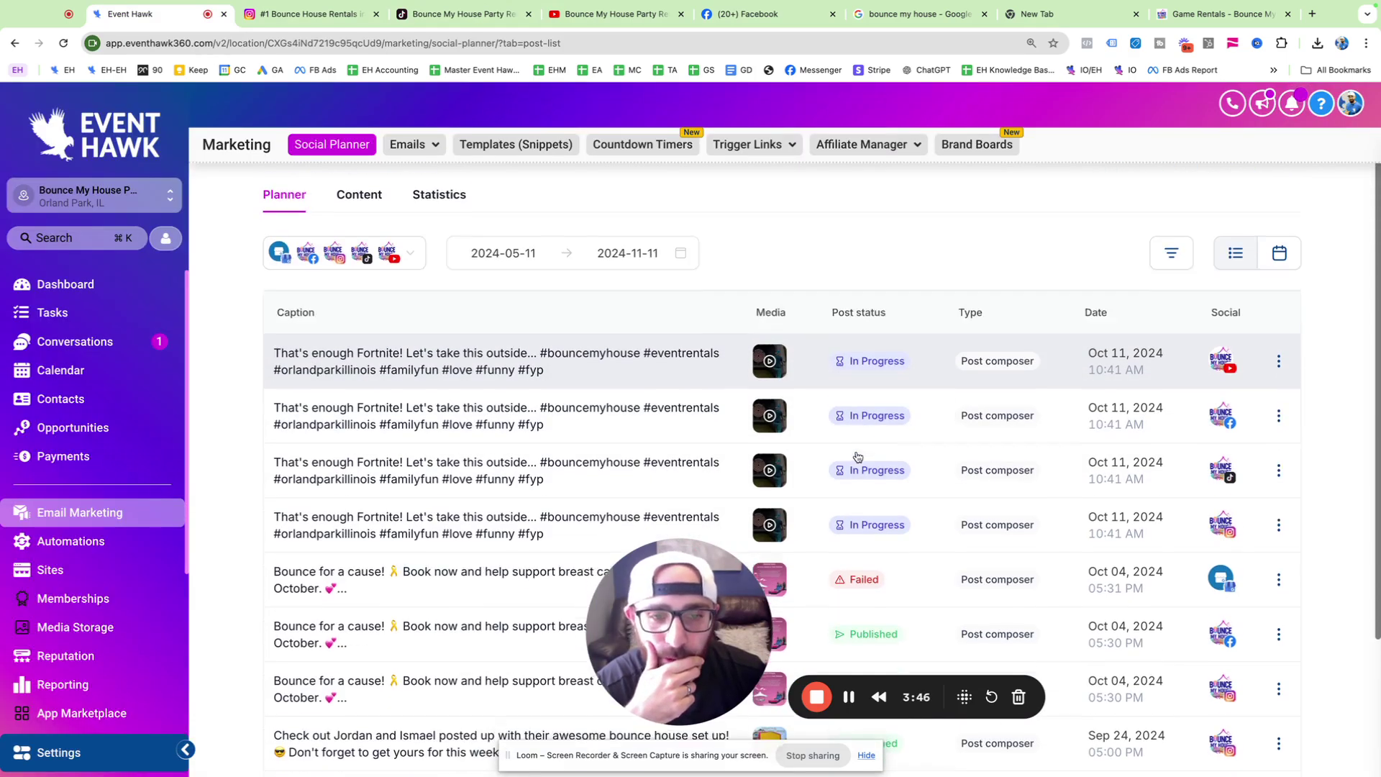
{"action": "key", "text": "ctrl+Tab"}
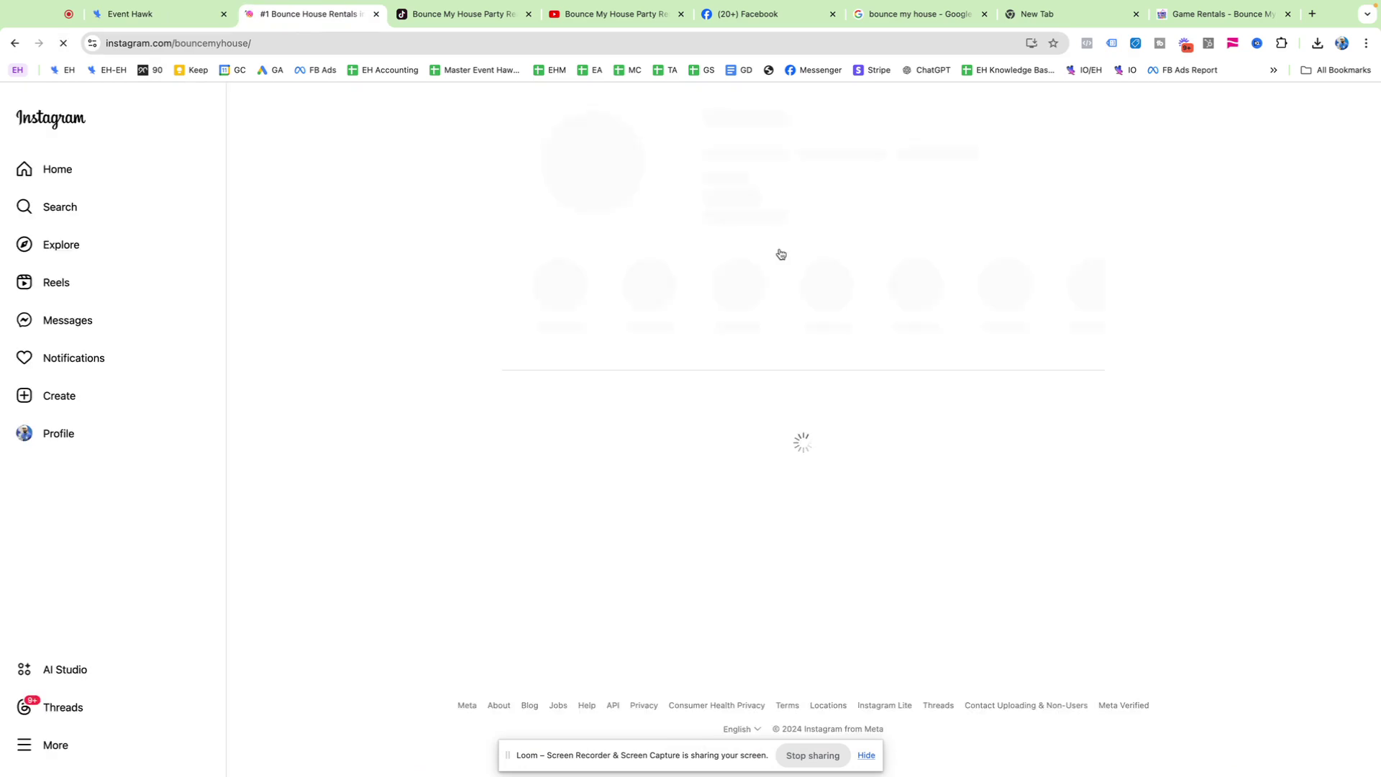
Look through the bouncemyhouse Instagram grid, then return to the Social Planner, where TikTok now shows Published.
{"action": "scroll", "coordinate": [781, 252], "scroll_direction": "down", "scroll_amount": 2}
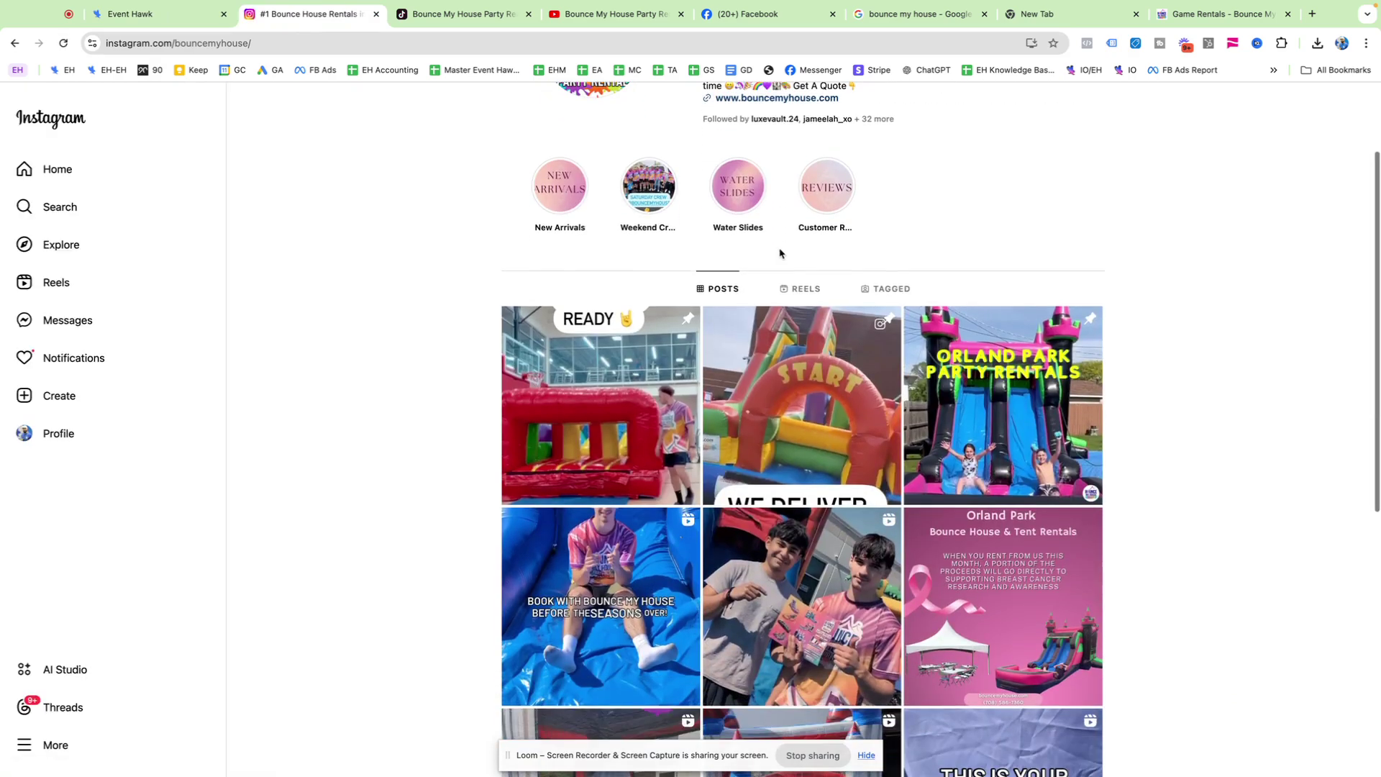
{"action": "left_click", "coordinate": [151, 14]}
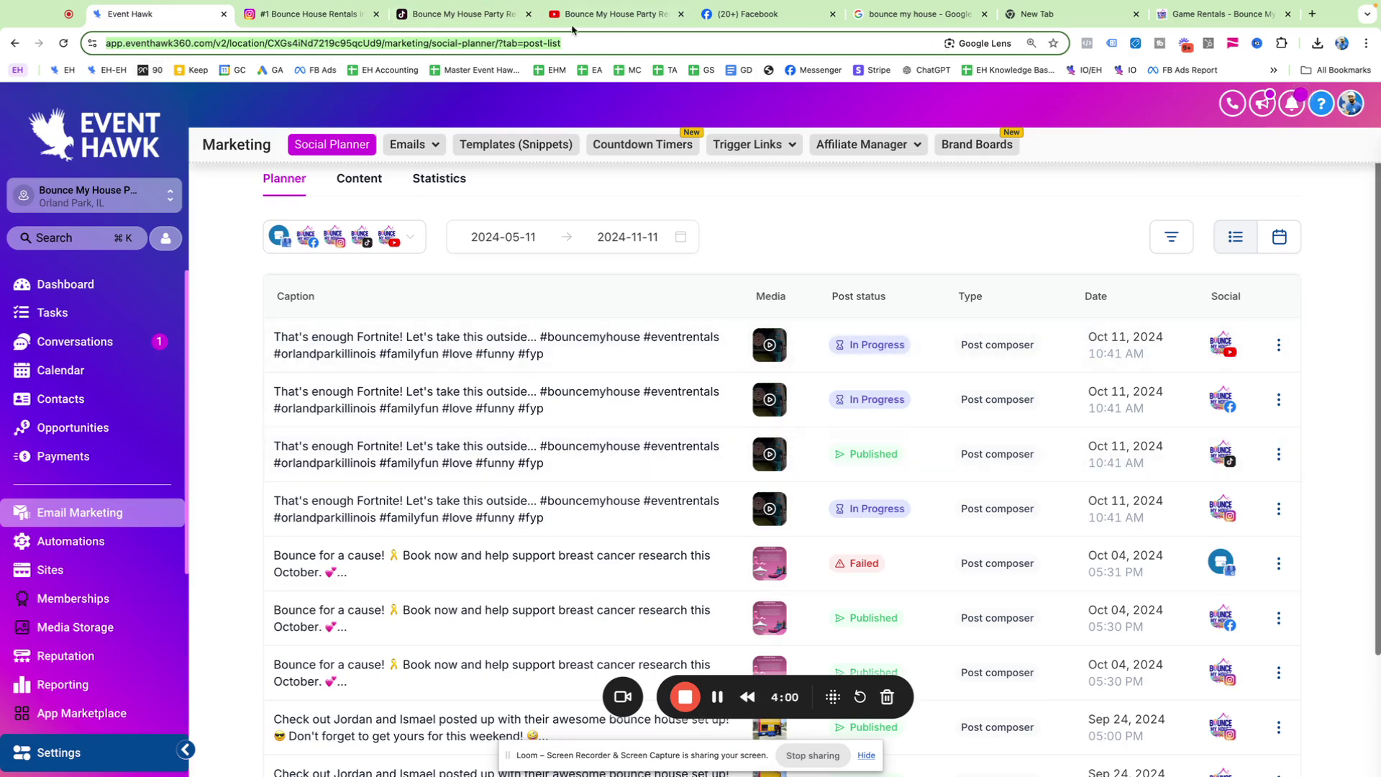
Switch to the bouncemyhouse360 TikTok profile and scroll its video grid.
{"action": "left_click", "coordinate": [460, 14]}
{"action": "scroll", "coordinate": [650, 314], "scroll_direction": "down", "scroll_amount": 2}
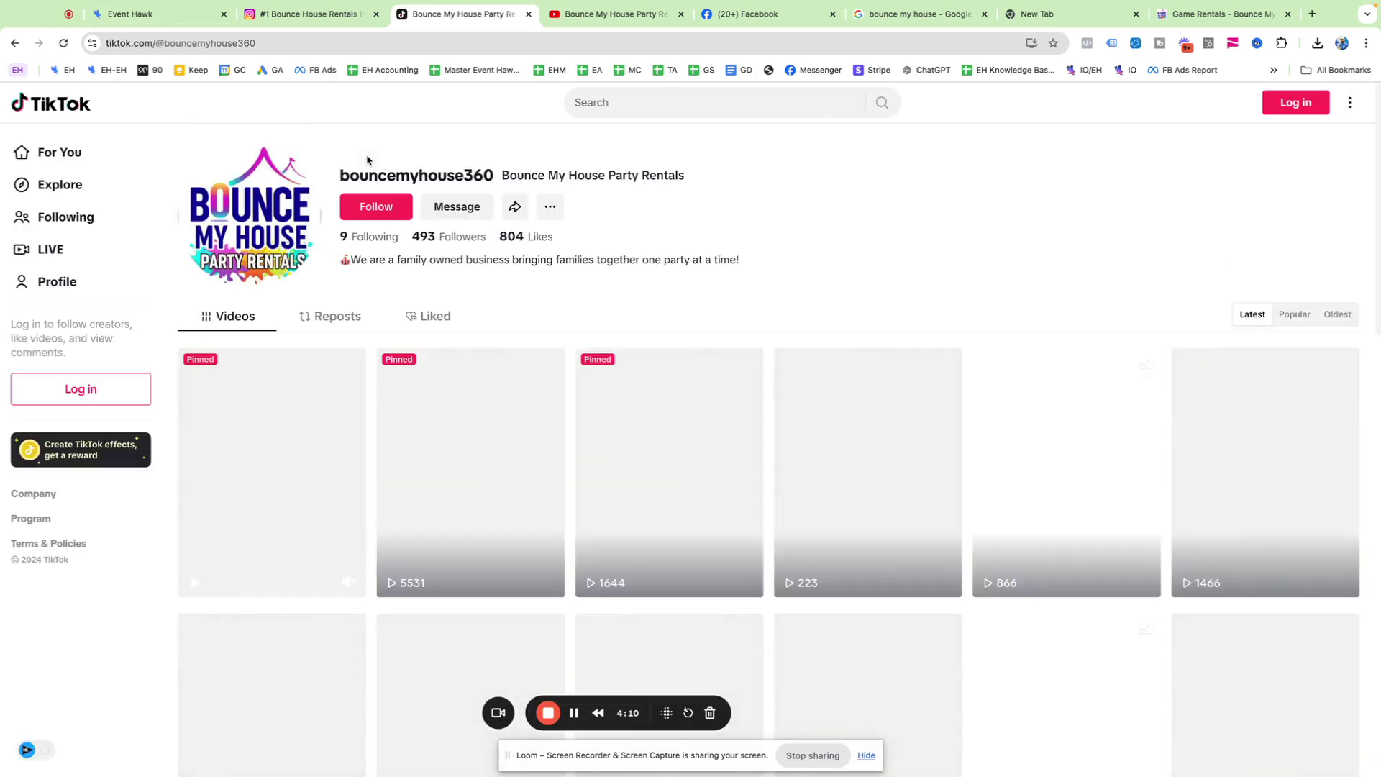
Browse the TikTok video grid, checking the Reposts tab before going back to Videos.
{"action": "scroll", "coordinate": [381, 173], "scroll_direction": "down", "scroll_amount": 3}
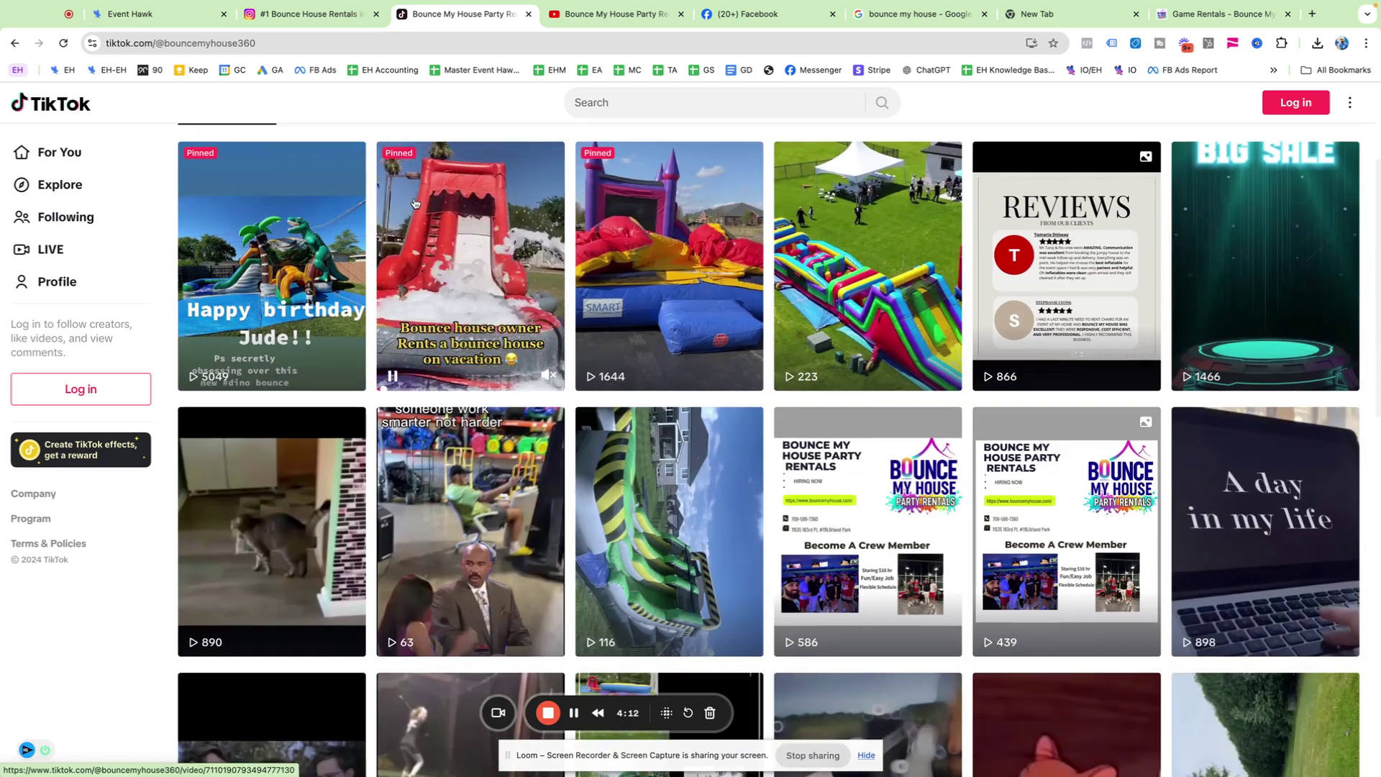
{"action": "scroll", "coordinate": [415, 203], "scroll_direction": "down", "scroll_amount": 3}
{"action": "scroll", "coordinate": [410, 198], "scroll_direction": "up", "scroll_amount": 5}
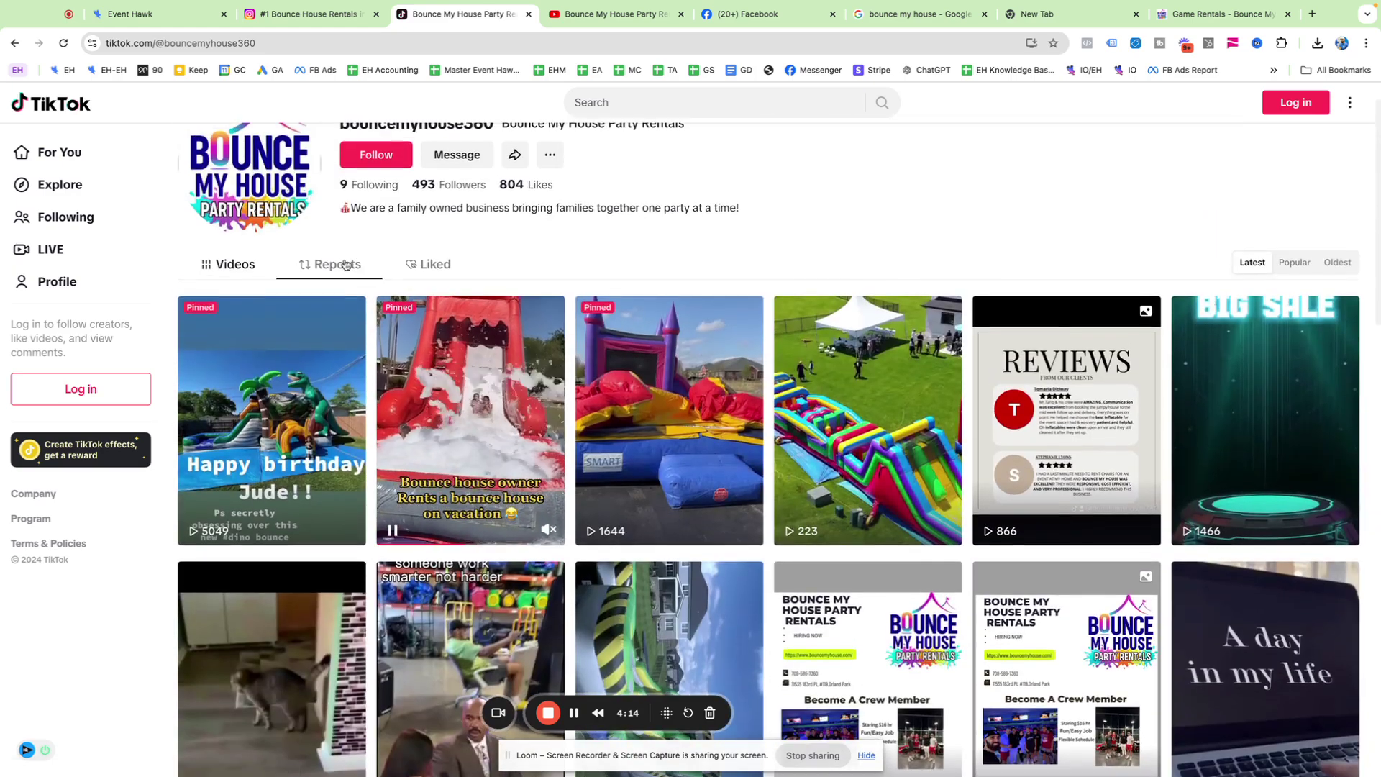
{"action": "scroll", "coordinate": [216, 185], "scroll_direction": "down", "scroll_amount": 1}
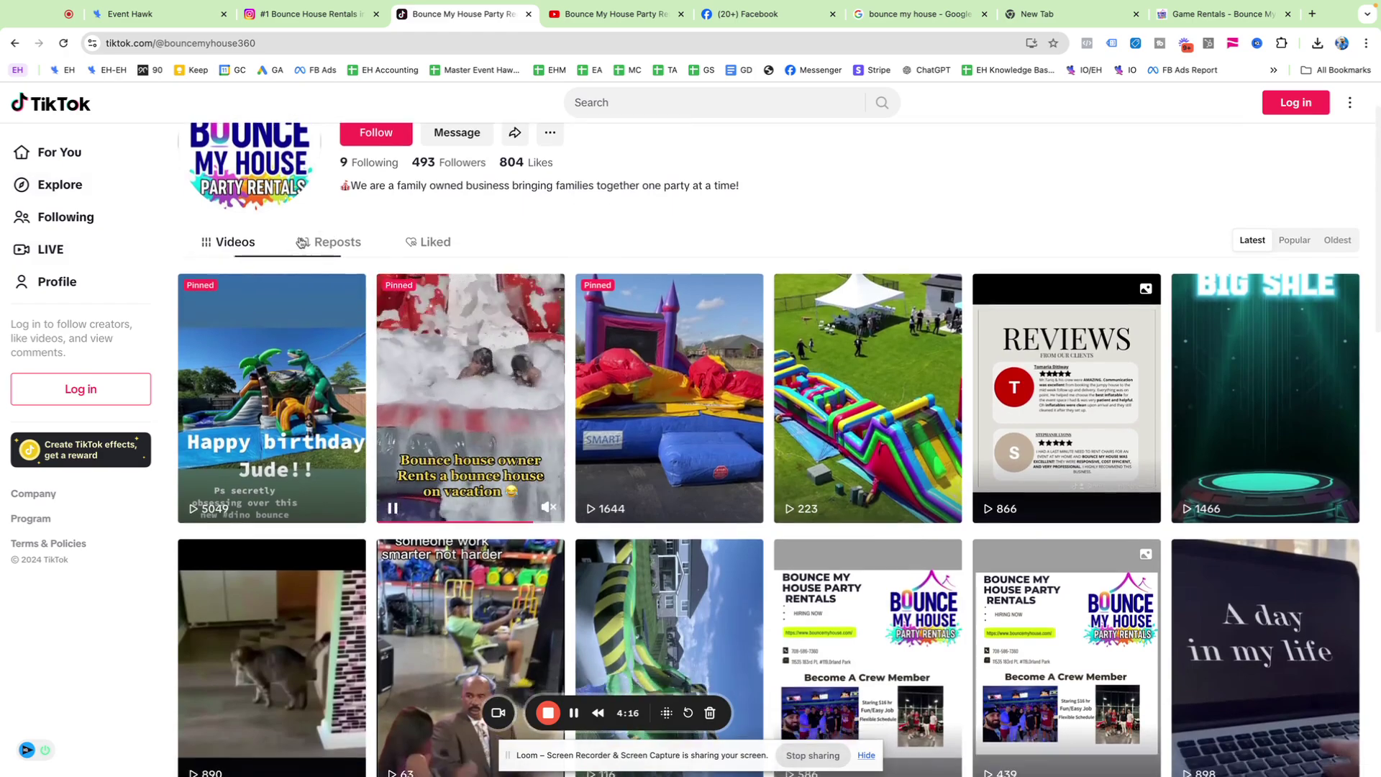
{"action": "scroll", "coordinate": [382, 216], "scroll_direction": "down", "scroll_amount": 5}
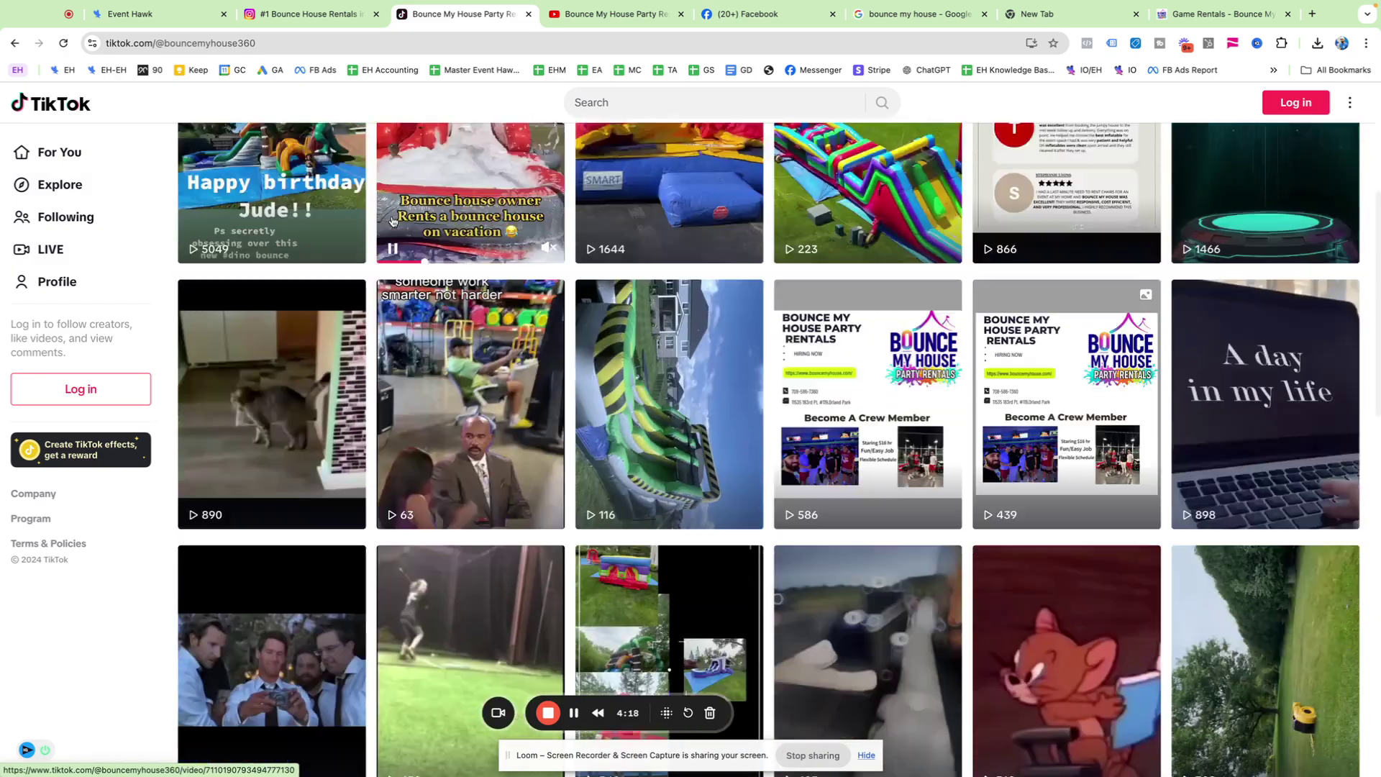
{"action": "scroll", "coordinate": [393, 221], "scroll_direction": "up", "scroll_amount": 6}
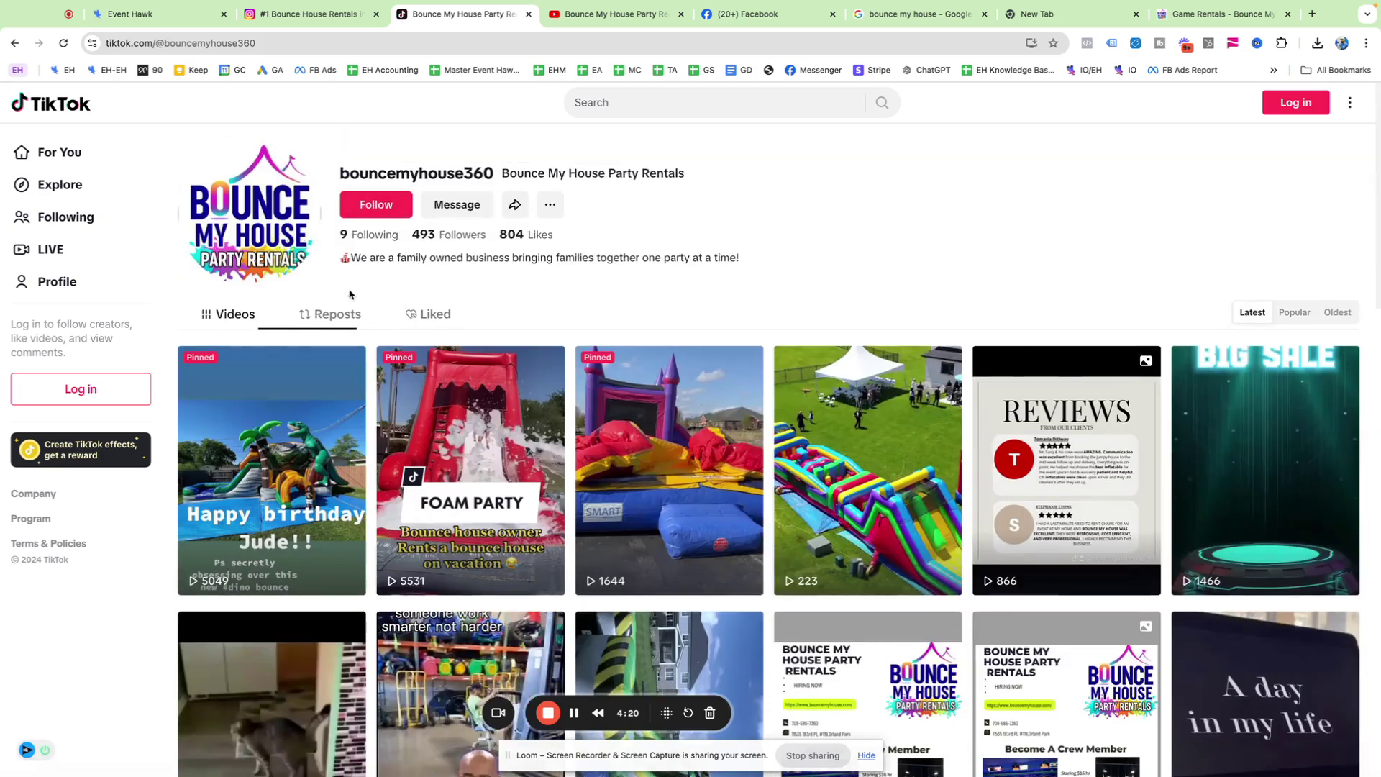
{"action": "left_click", "coordinate": [345, 321]}
{"action": "left_click", "coordinate": [237, 318]}
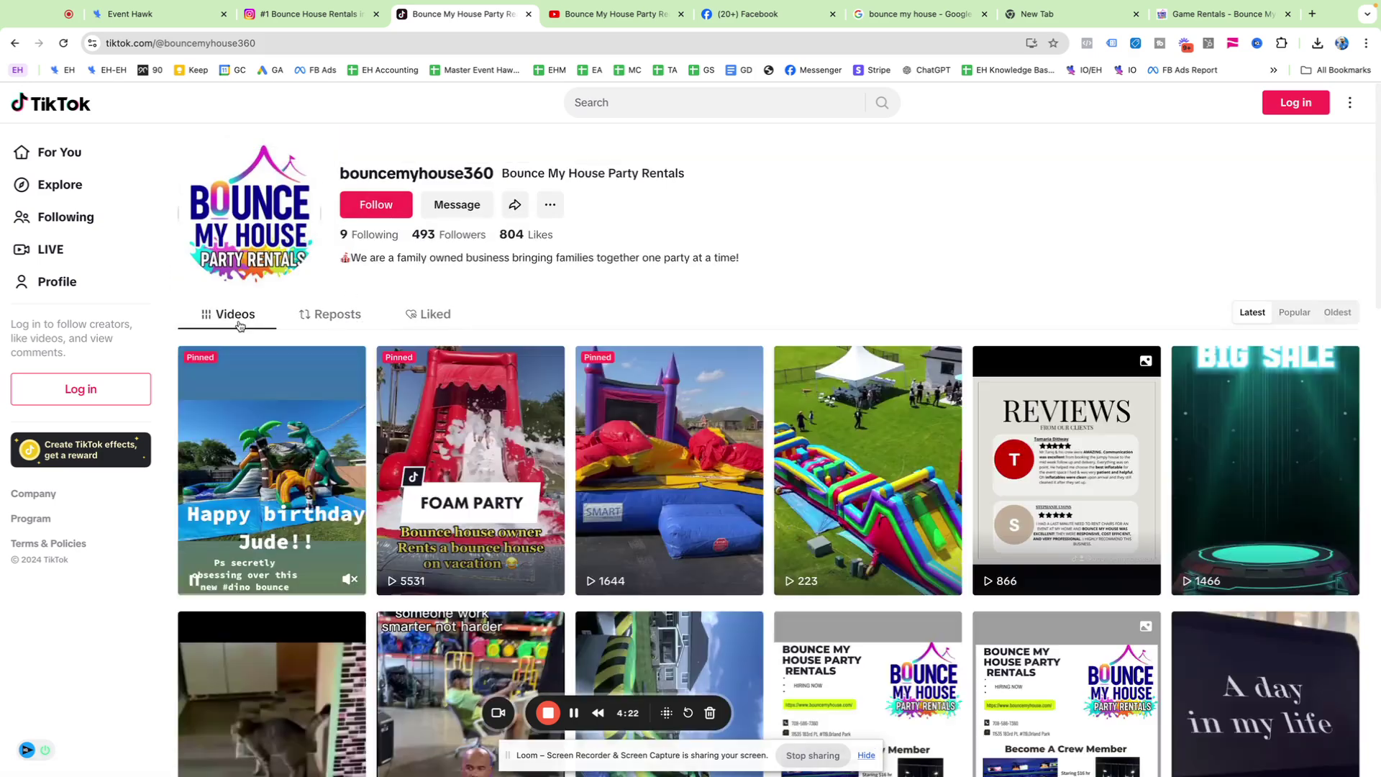
Scan the grid once more and return to EventHawk, where YouTube and Instagram show Published.
{"action": "scroll", "coordinate": [786, 385], "scroll_direction": "down", "scroll_amount": 2}
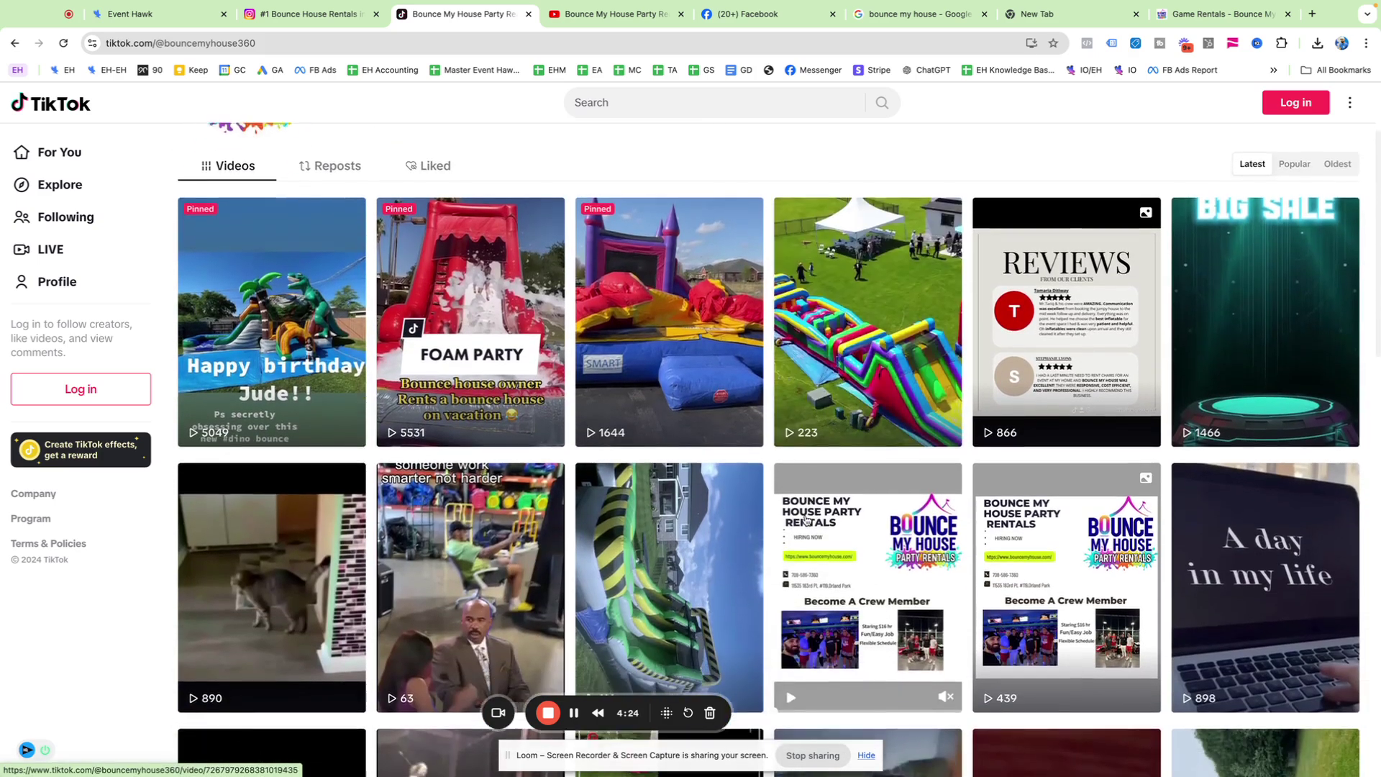
{"action": "scroll", "coordinate": [787, 384], "scroll_direction": "down", "scroll_amount": 7}
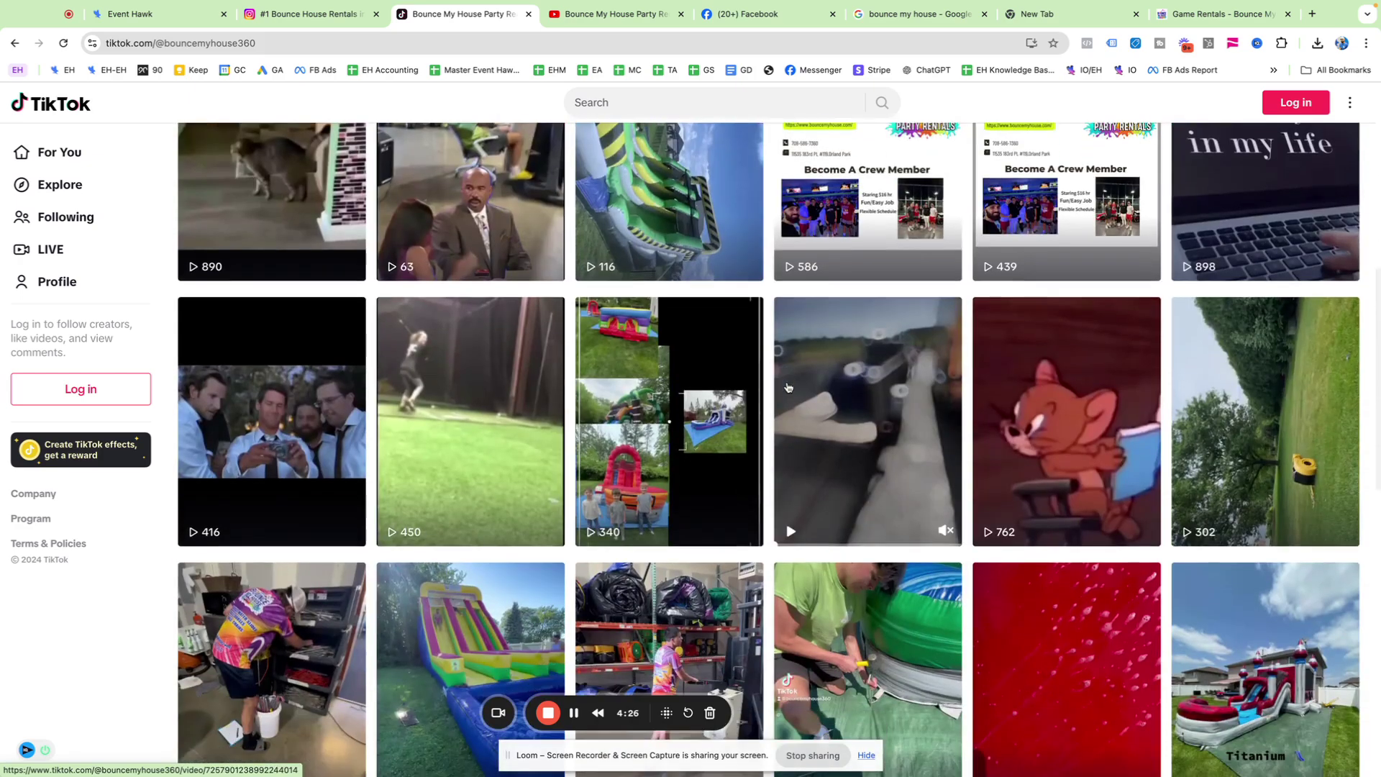
{"action": "scroll", "coordinate": [791, 397], "scroll_direction": "up", "scroll_amount": 9}
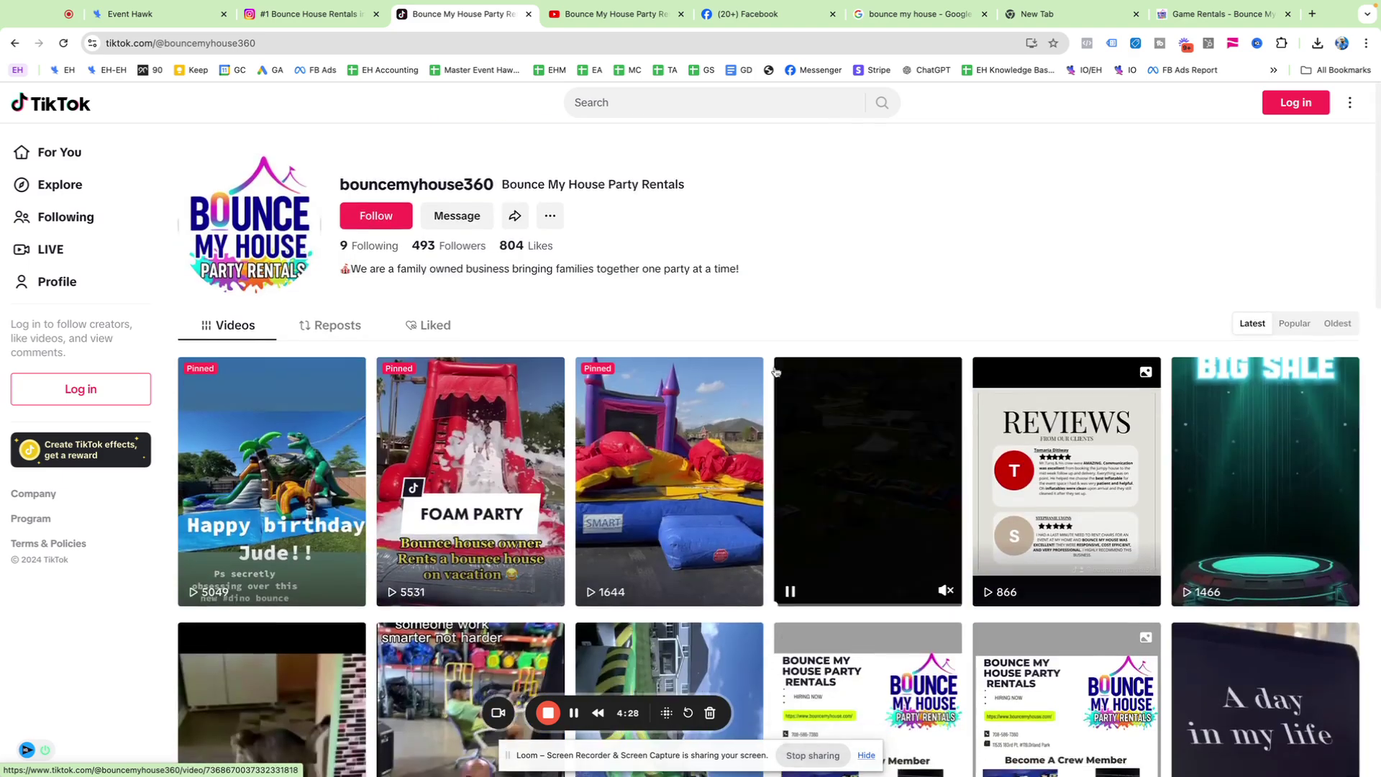
{"action": "left_click", "coordinate": [150, 14]}
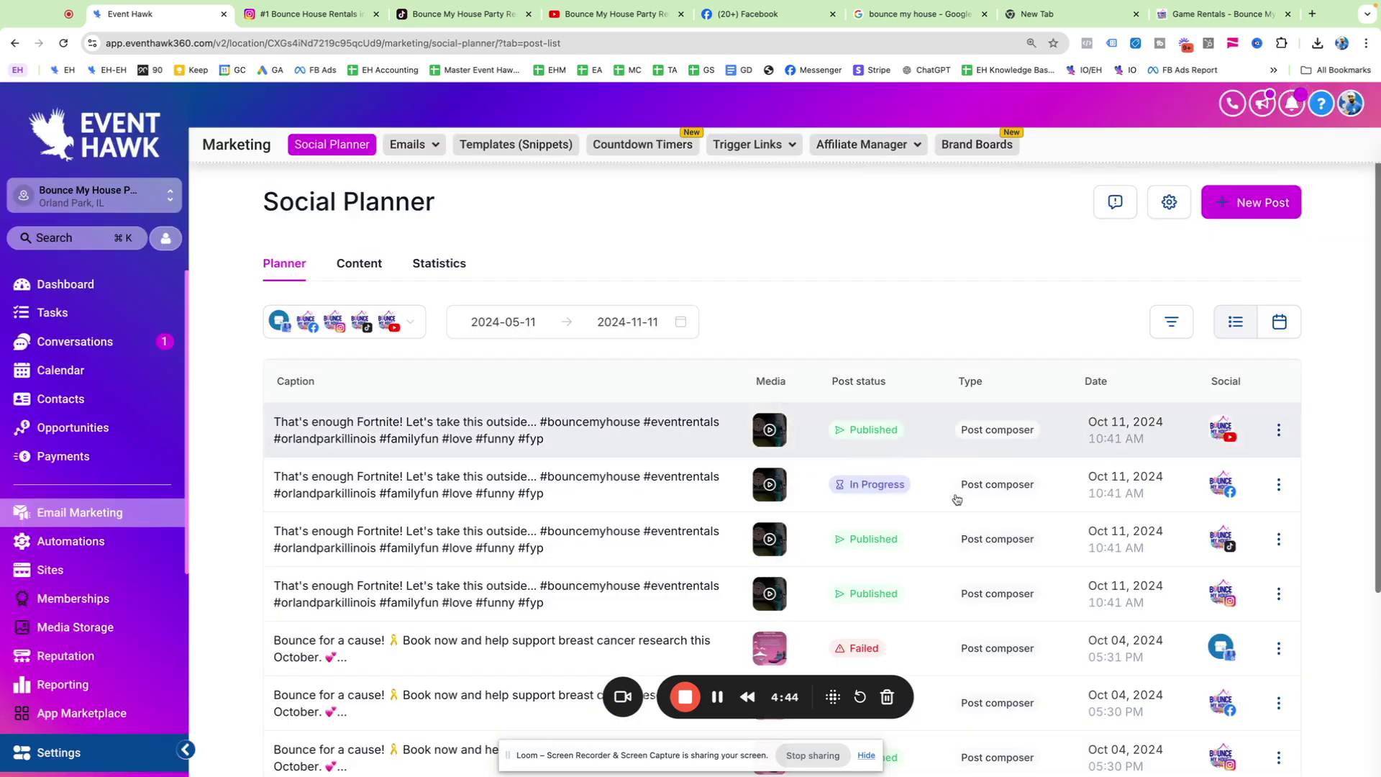
Confirm all four 'That's enough Fortnite!' posts are Published, then go back to the Instagram profile.
{"action": "scroll", "coordinate": [909, 487], "scroll_direction": "down", "scroll_amount": 2}
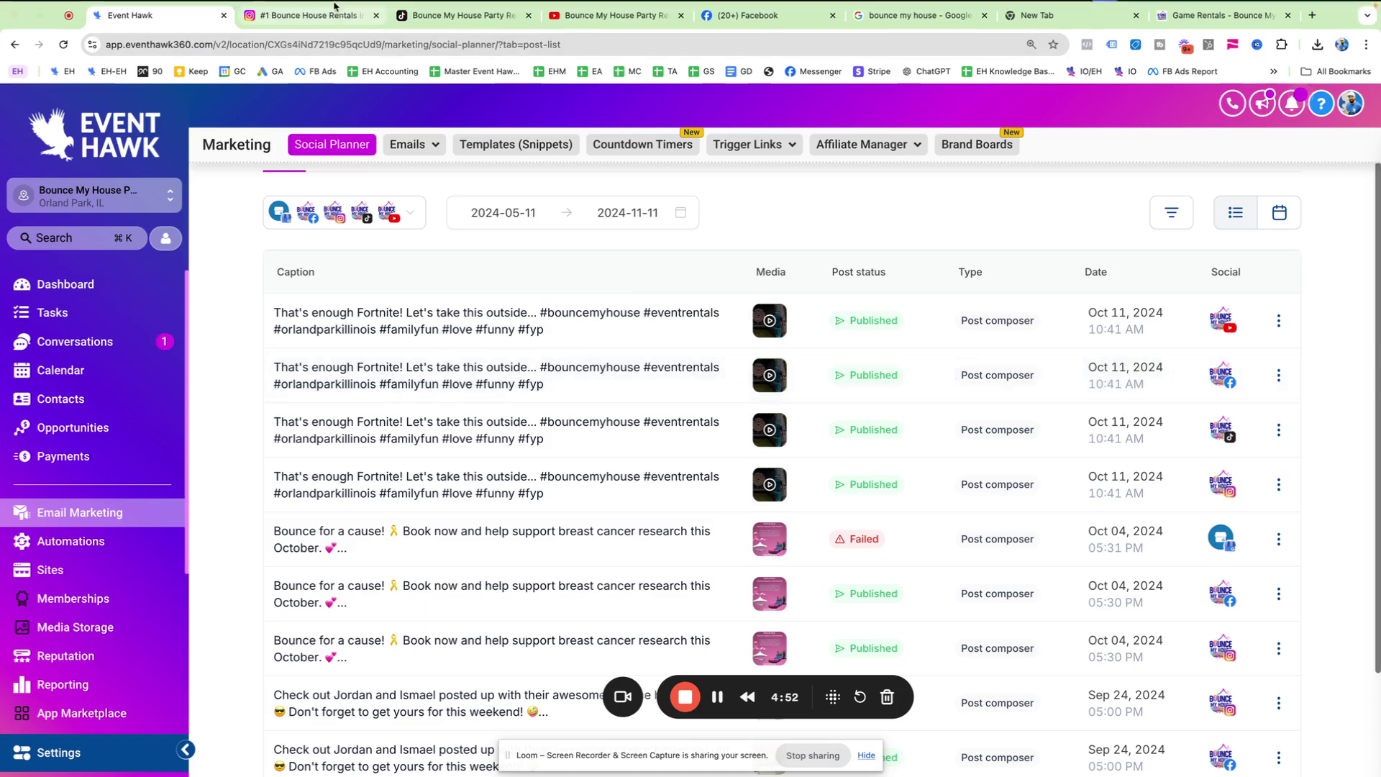
{"action": "left_click", "coordinate": [306, 36]}
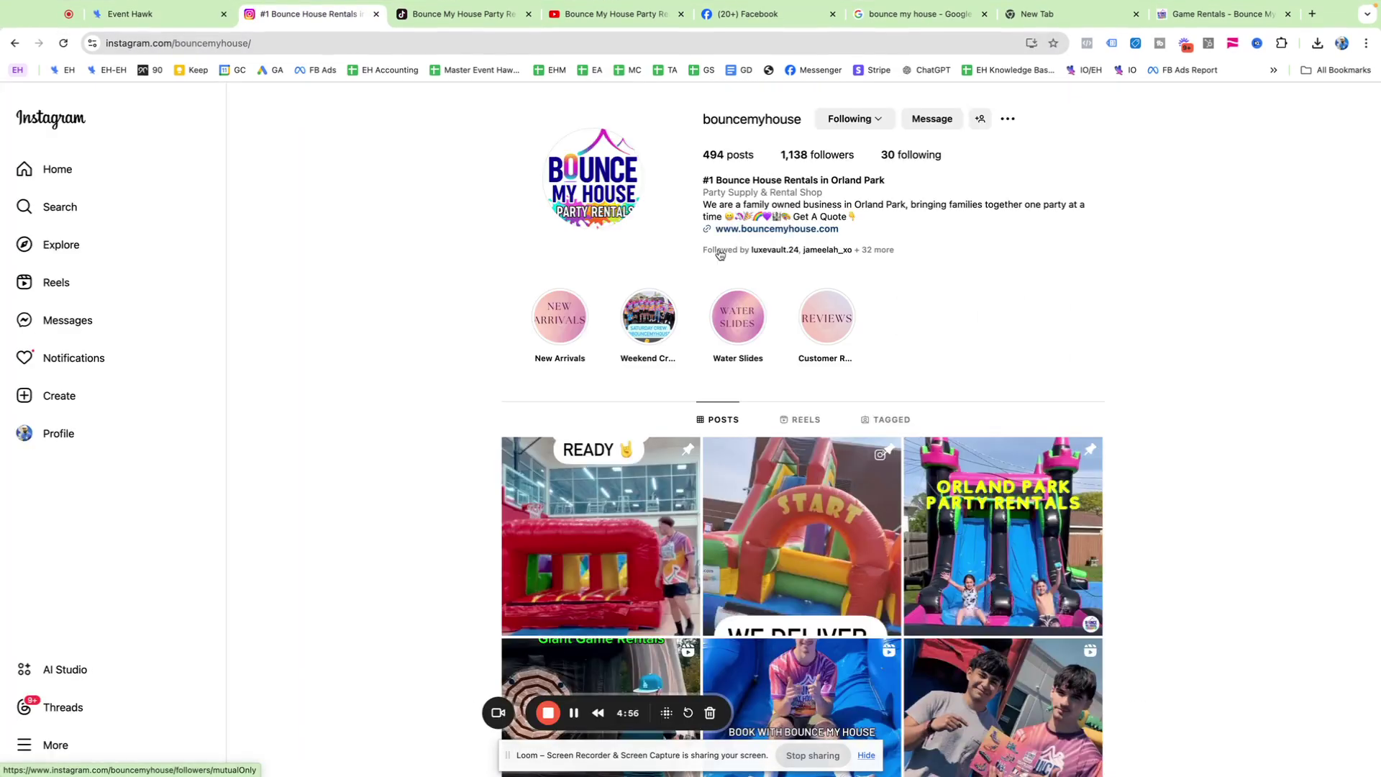
Open the new Giant Game Rentals axe-throw reel on the bouncemyhouse Instagram profile.
{"action": "scroll", "coordinate": [844, 286], "scroll_direction": "down", "scroll_amount": 3}
{"action": "scroll", "coordinate": [844, 286], "scroll_direction": "down", "scroll_amount": 2}
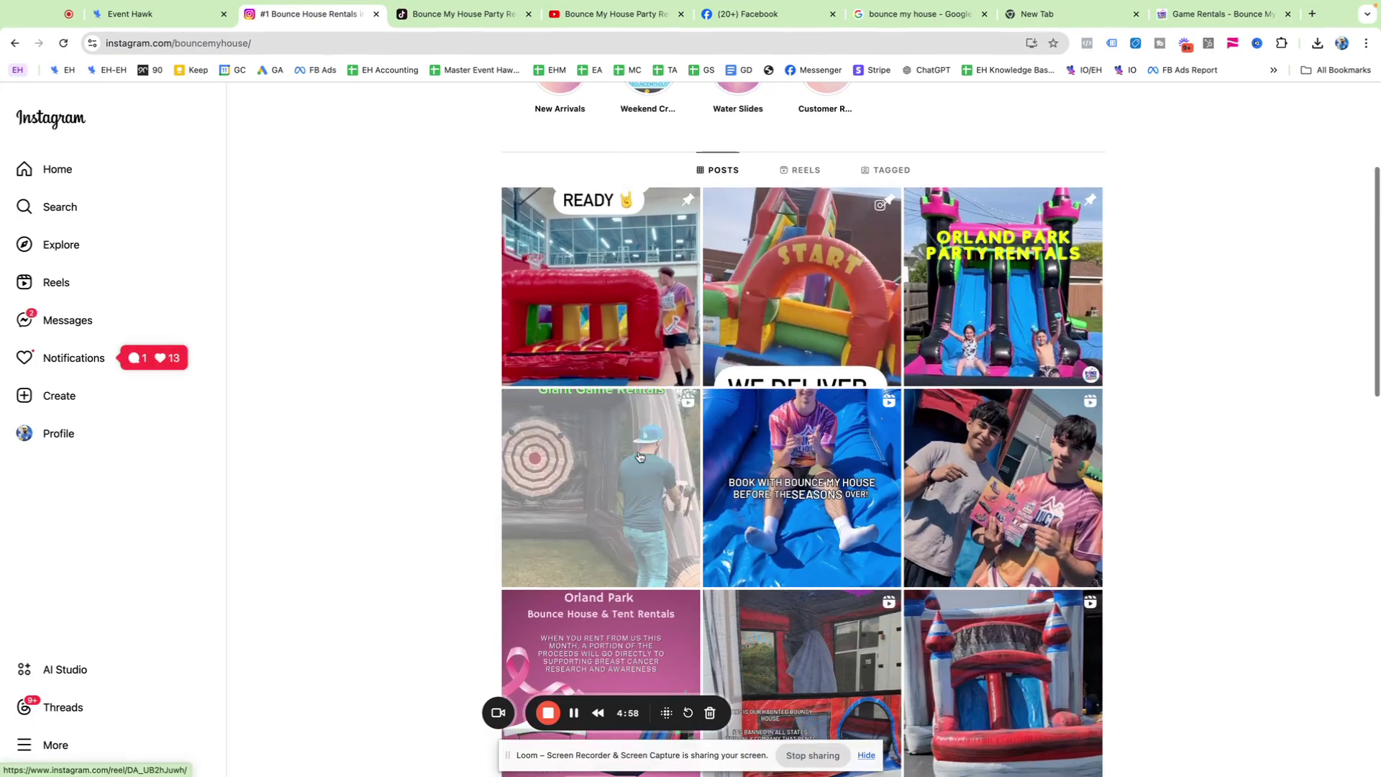
{"action": "left_click", "coordinate": [642, 457]}
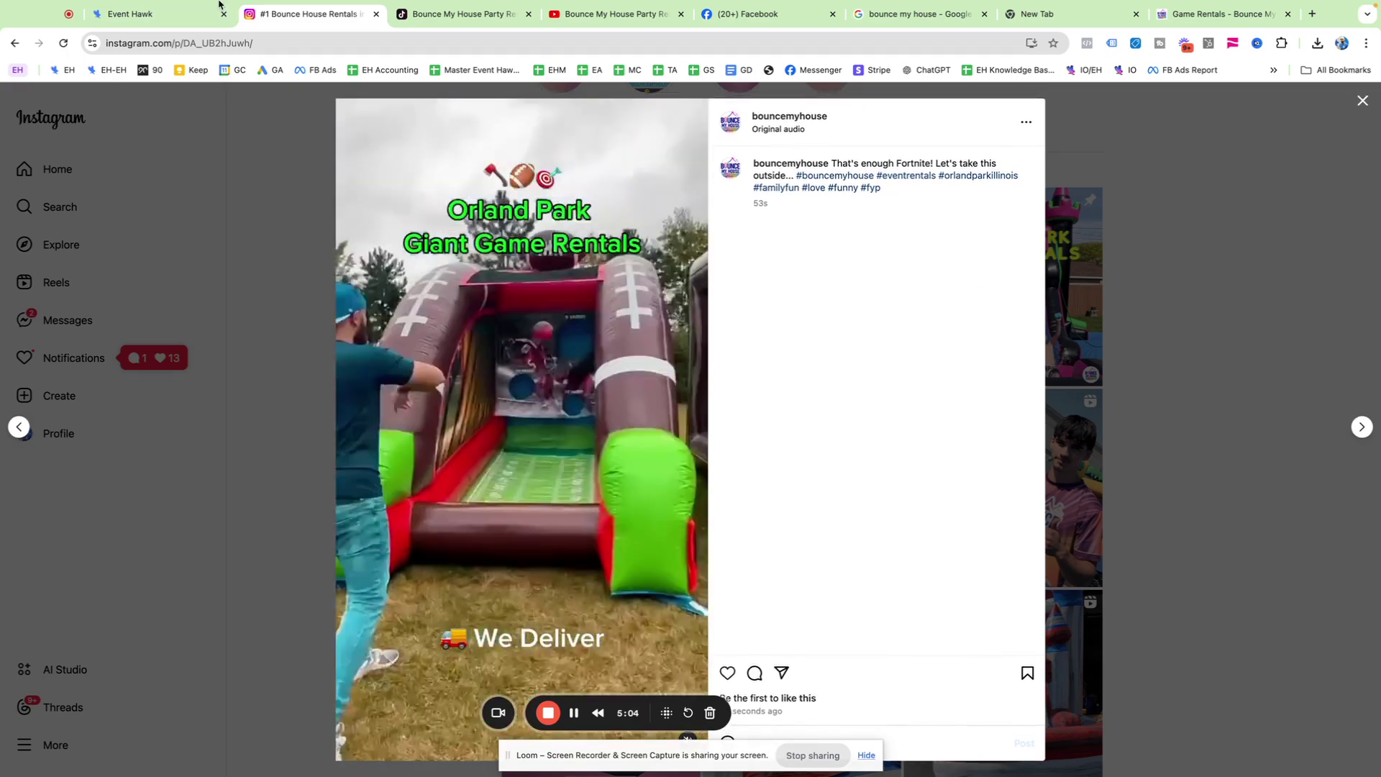
Reload the TikTok profile to see the new Orland Park video at 0 views, then go to YouTube.
{"action": "key", "text": "ctrl+Tab"}
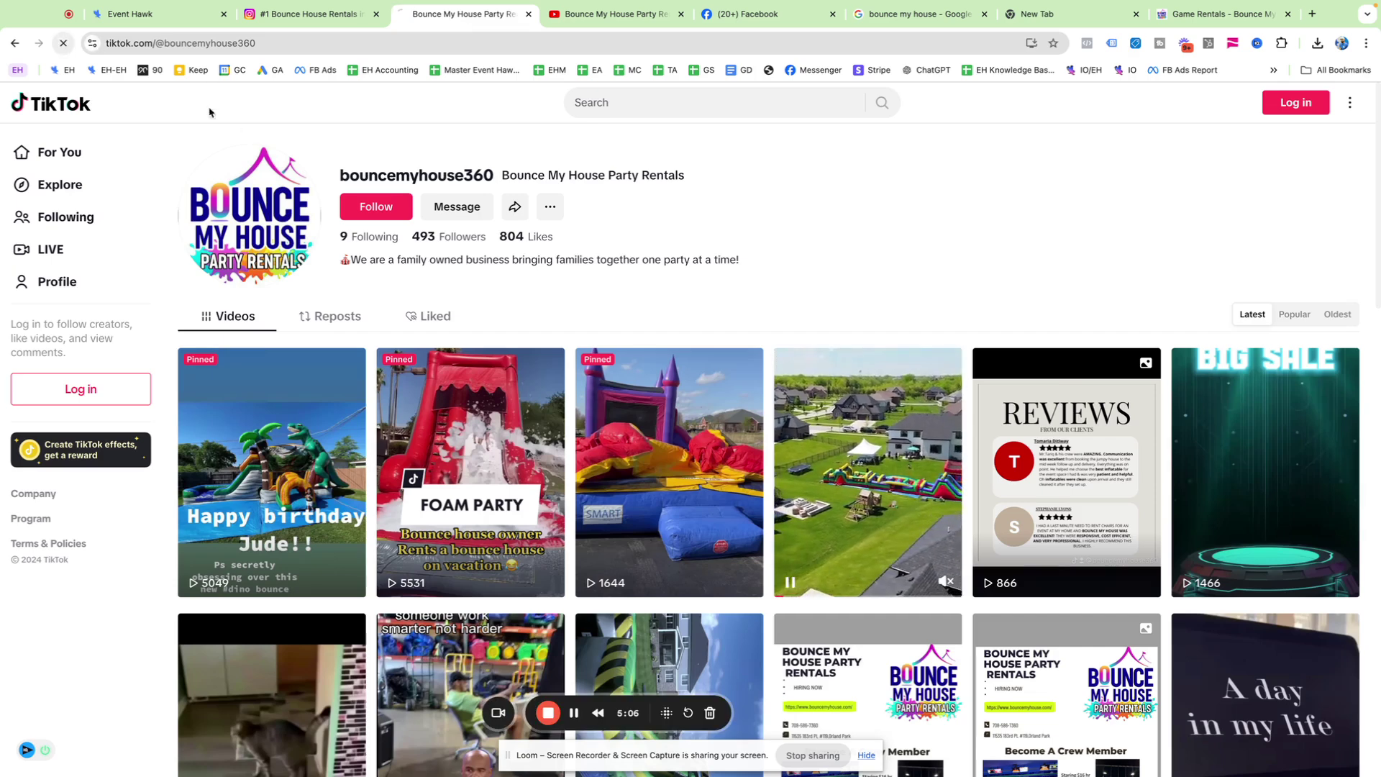
{"action": "key", "text": "super+r"}
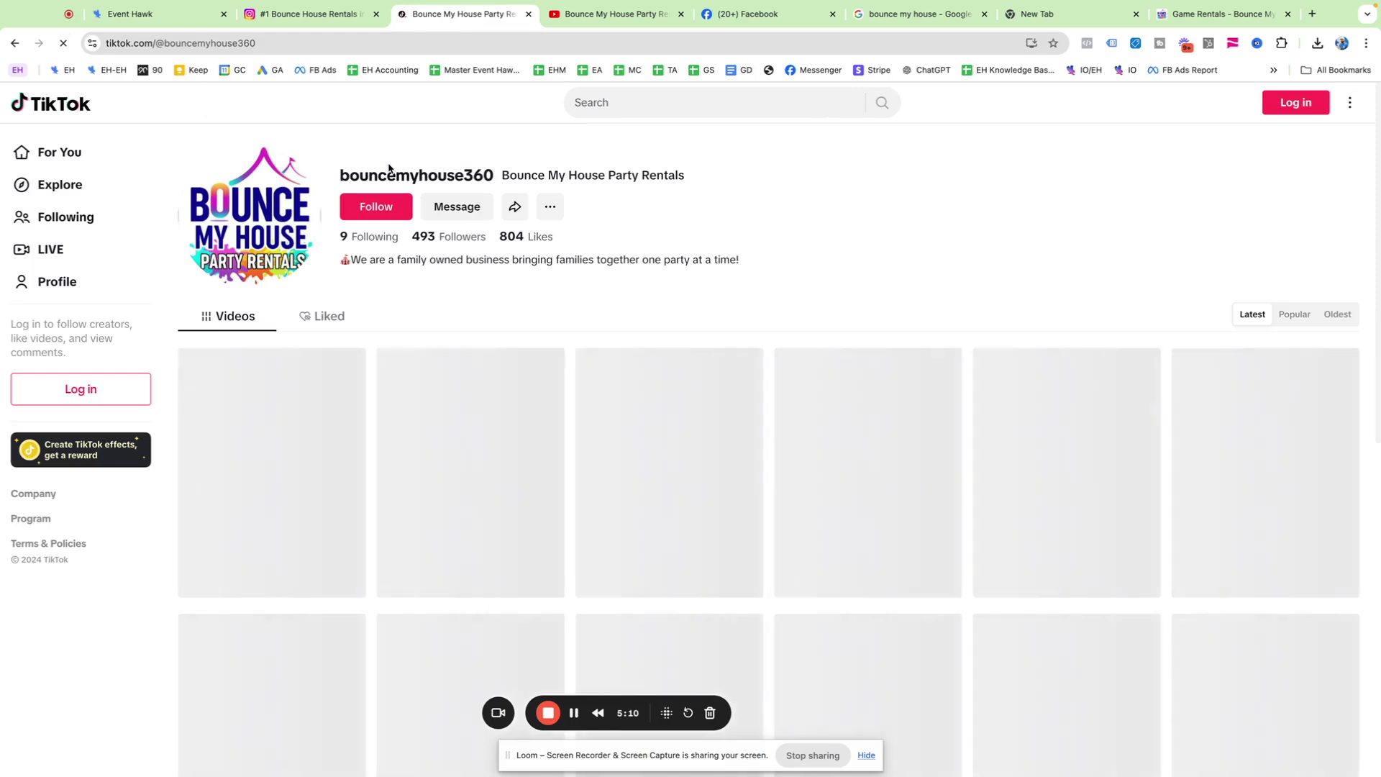
{"action": "scroll", "coordinate": [890, 424], "scroll_direction": "down", "scroll_amount": 1}
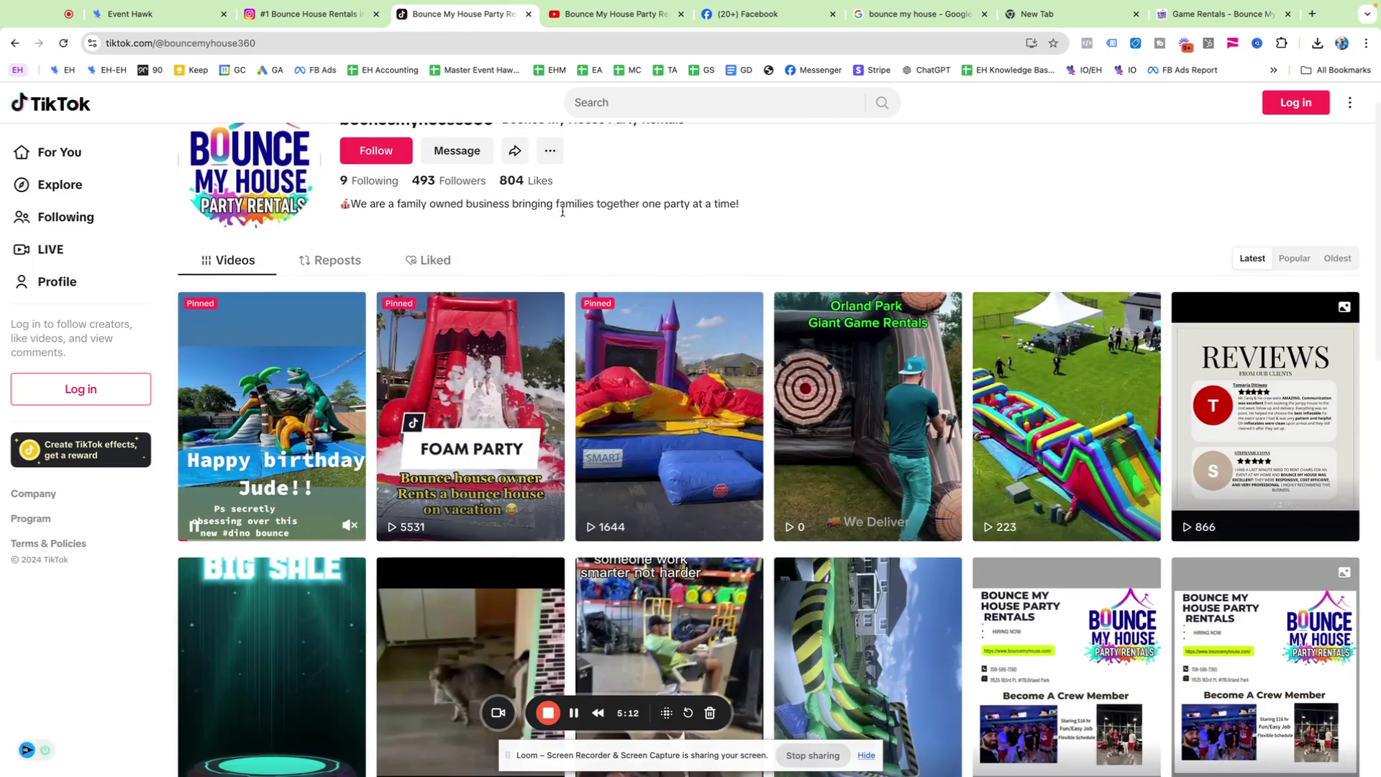
{"action": "key", "text": "ctrl+Tab"}
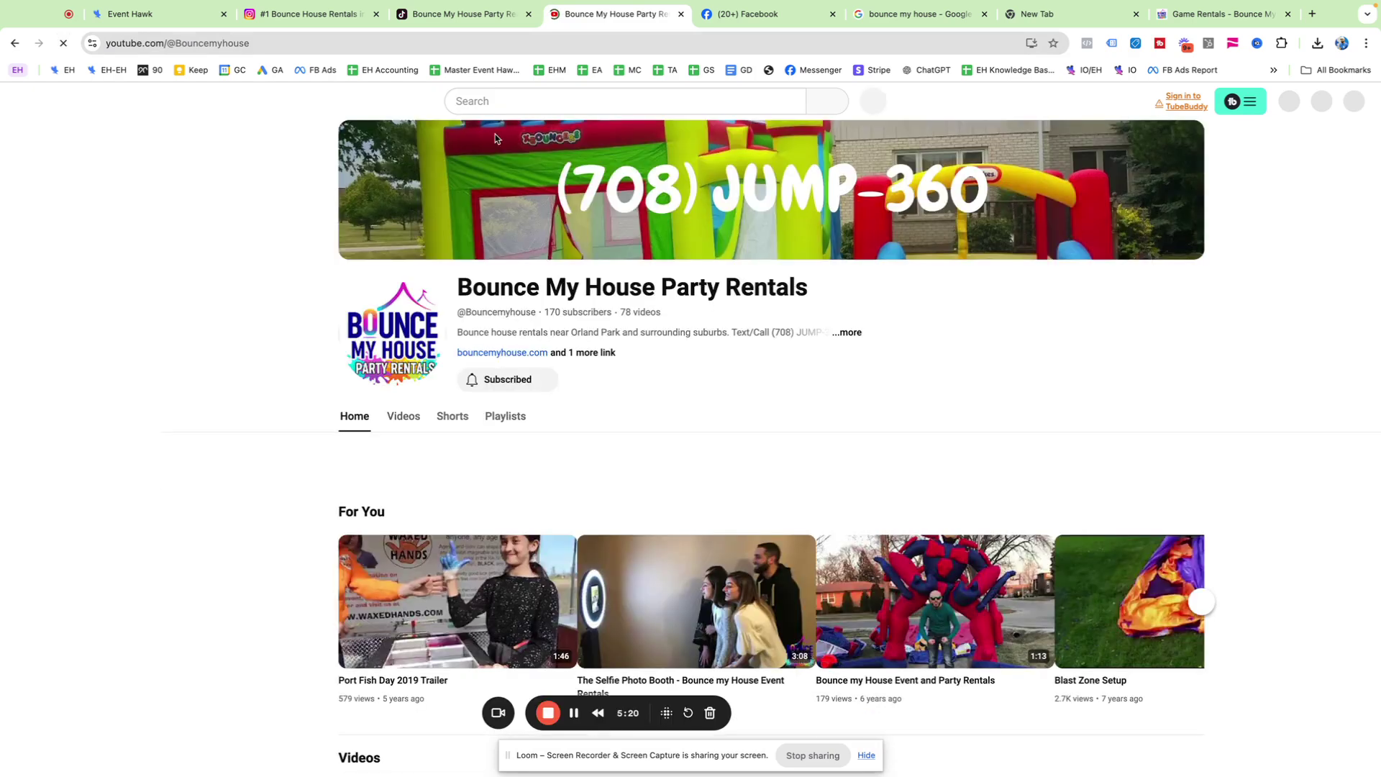
Open the channel's Shorts list to find '#shorts Giant Inflatable Axe Throw' with no views.
{"action": "scroll", "coordinate": [495, 134], "scroll_direction": "down", "scroll_amount": 2}
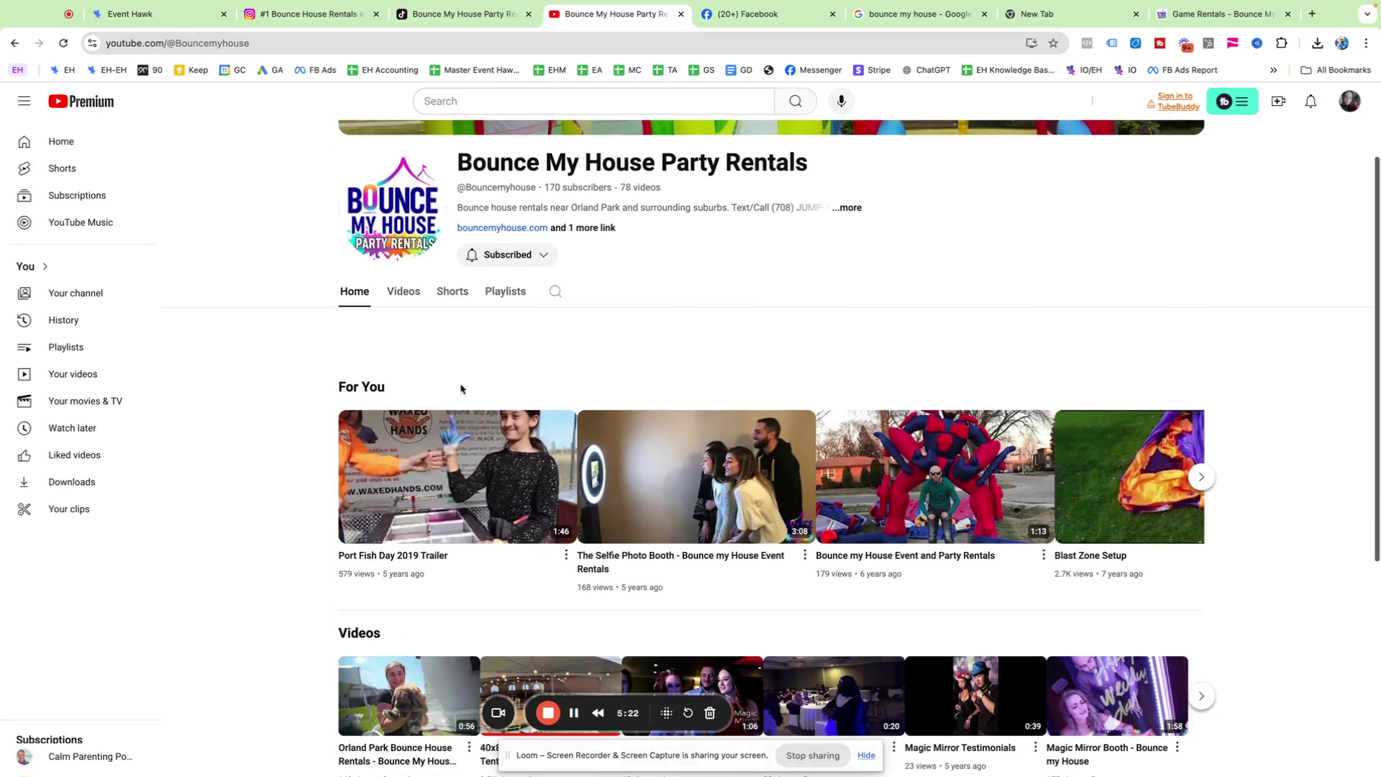
{"action": "left_click", "coordinate": [403, 290]}
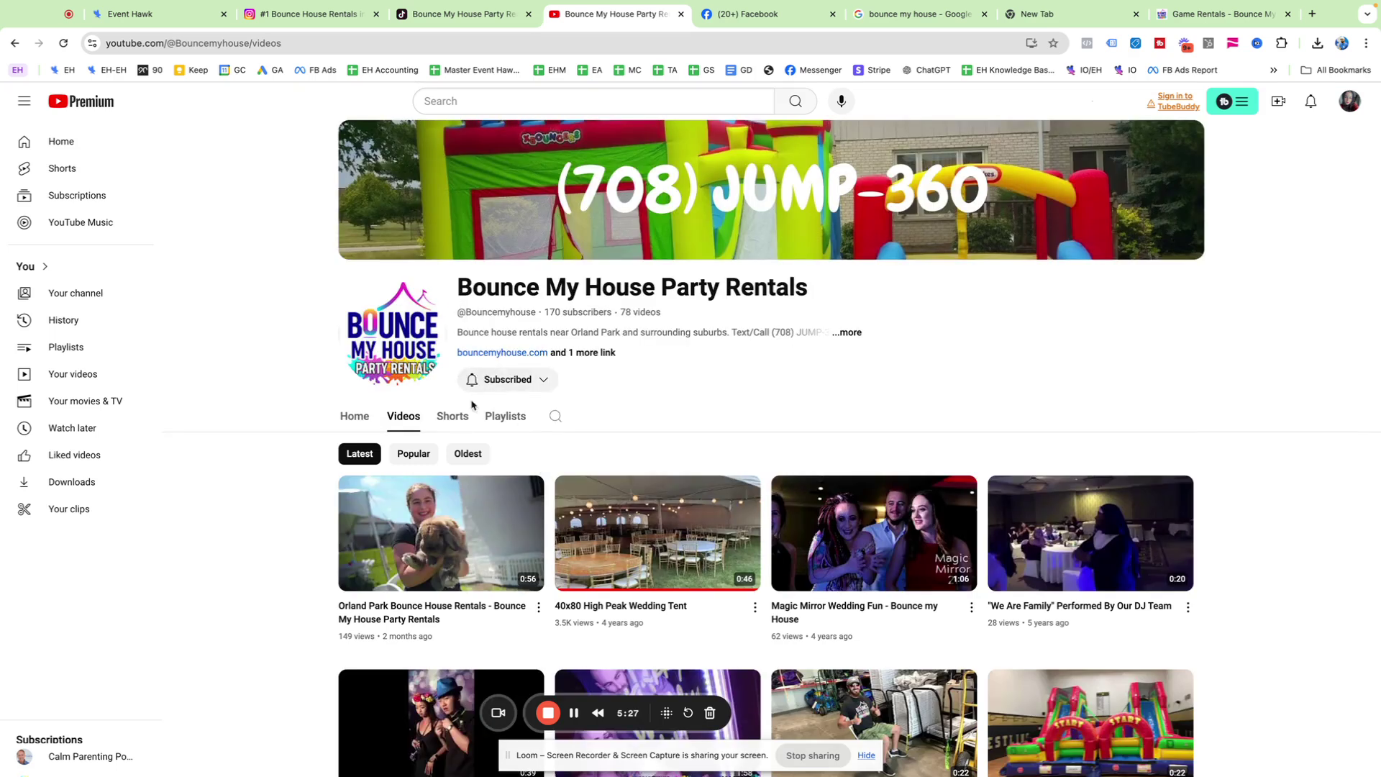
{"action": "left_click", "coordinate": [461, 424]}
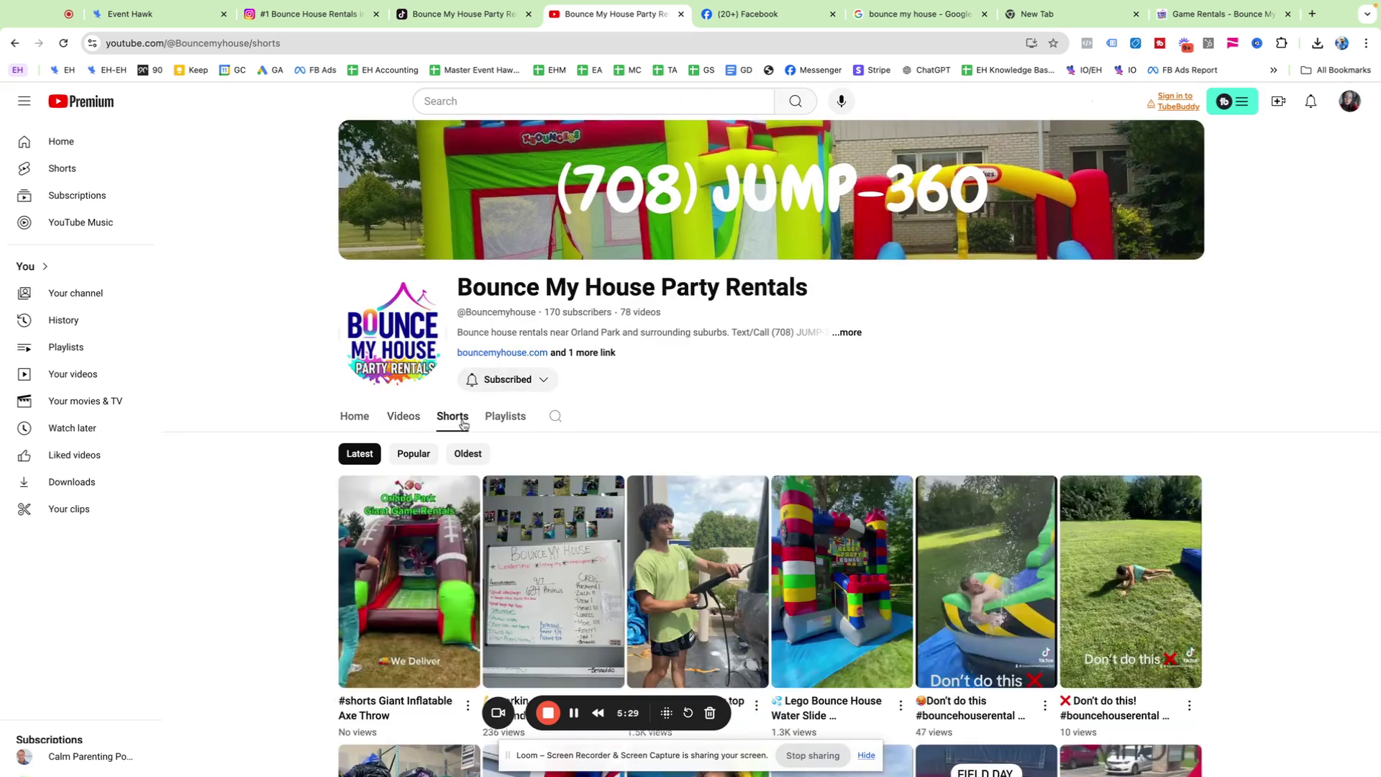
{"action": "scroll", "coordinate": [464, 424], "scroll_direction": "down", "scroll_amount": 2}
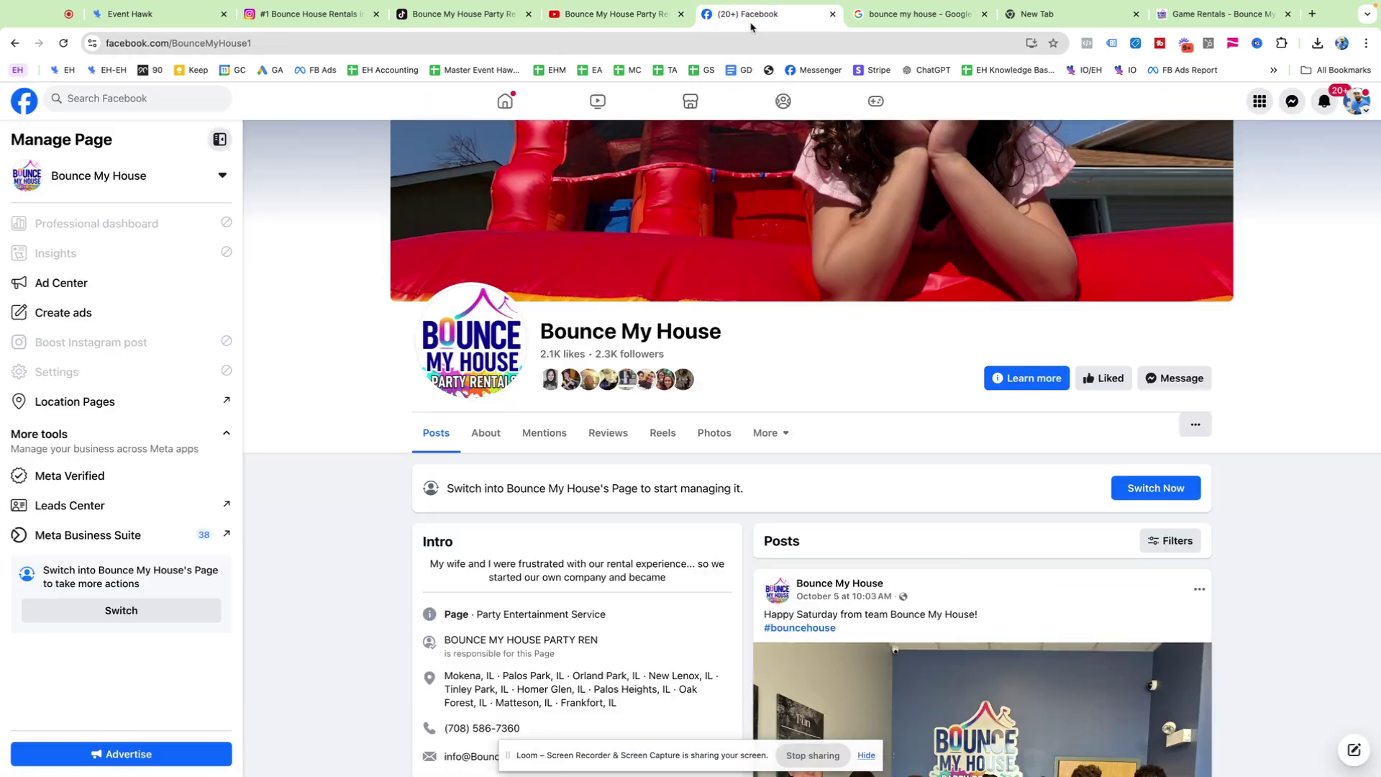
Check the Facebook page's Reels tab for the axe-throw reel at 0 plays, then view Google's results.
{"action": "left_click", "coordinate": [752, 15]}
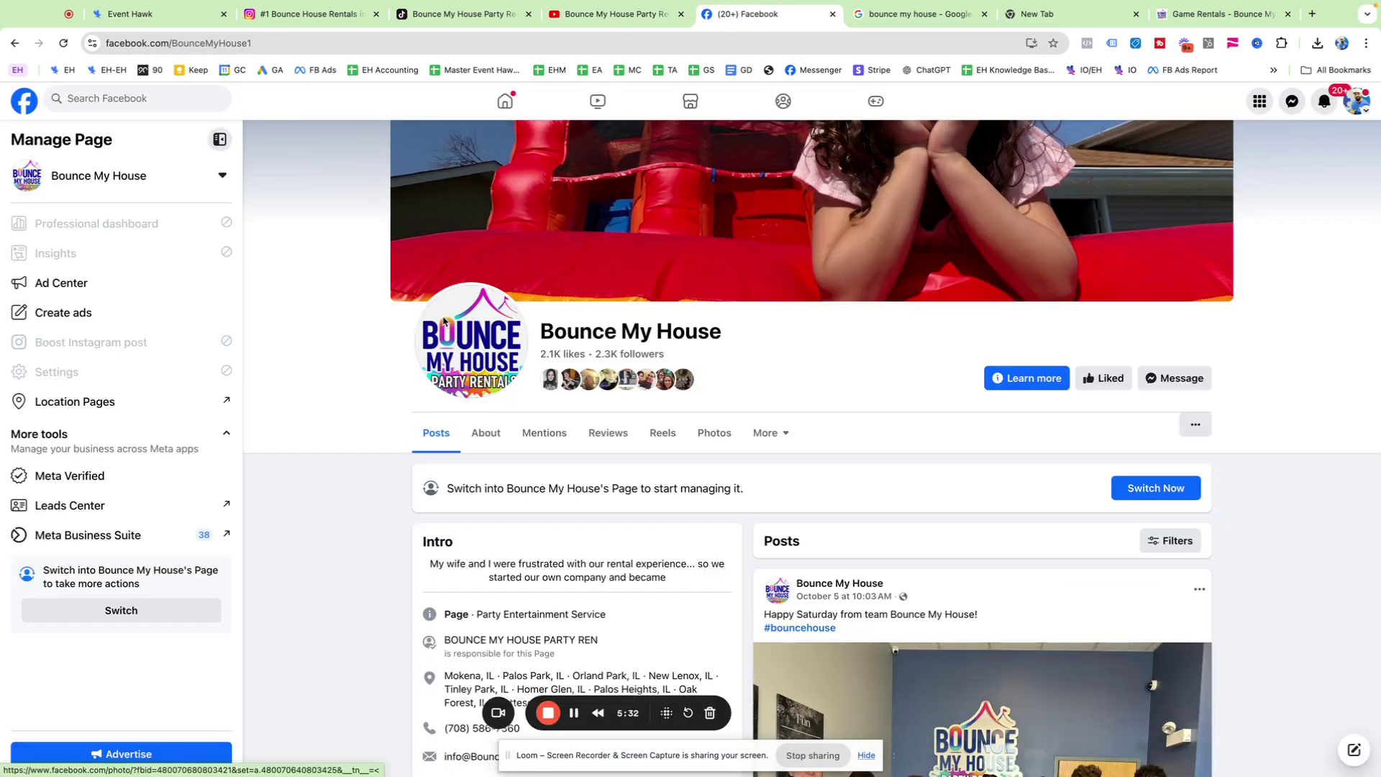
{"action": "left_click", "coordinate": [668, 438]}
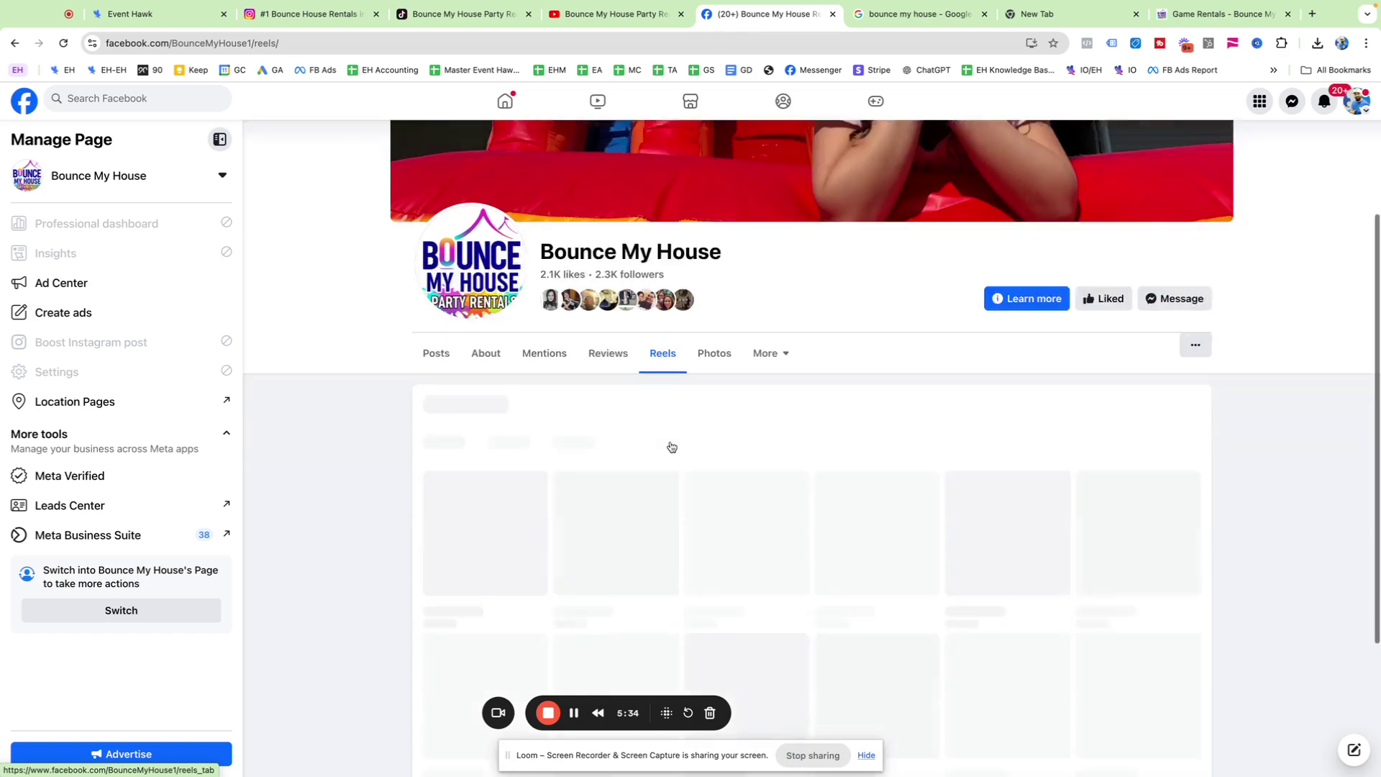
{"action": "scroll", "coordinate": [671, 447], "scroll_direction": "down", "scroll_amount": 2}
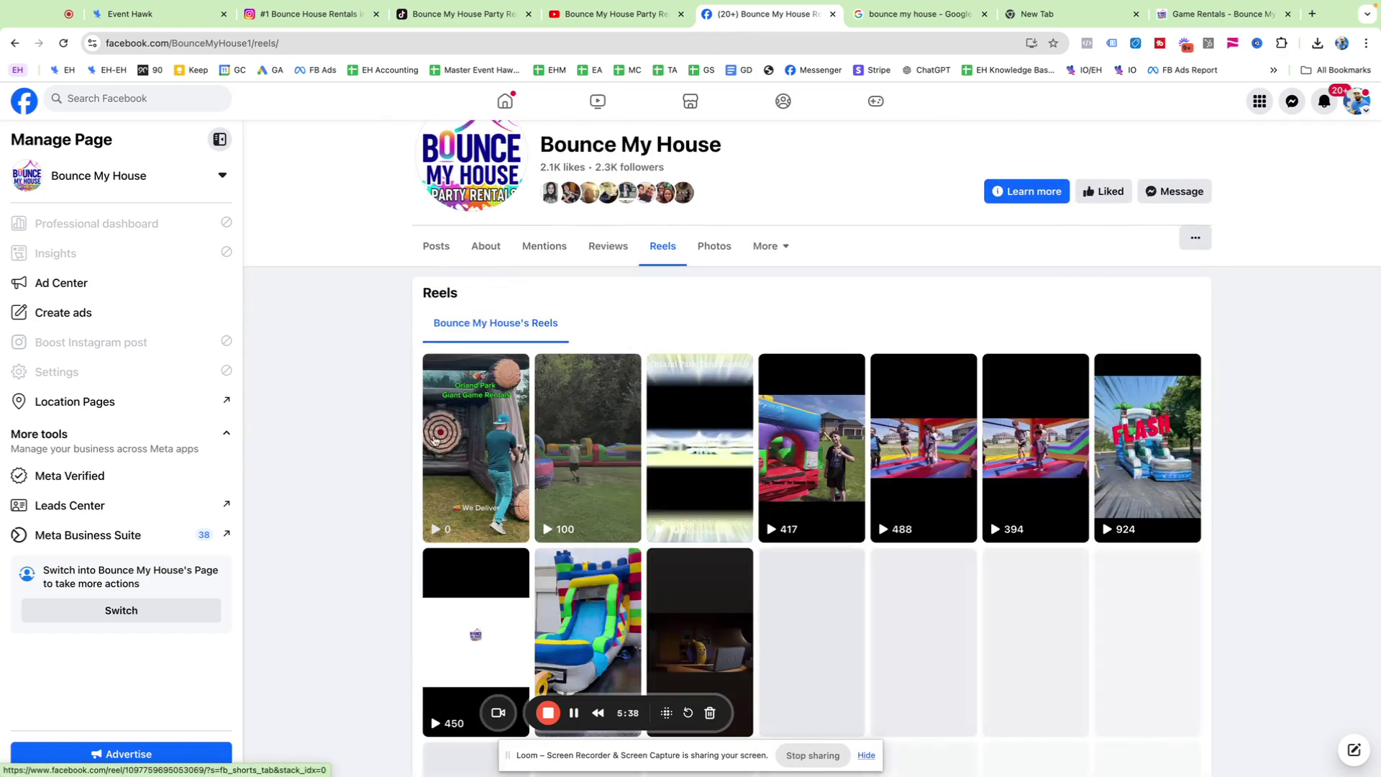
{"action": "left_click", "coordinate": [916, 16]}
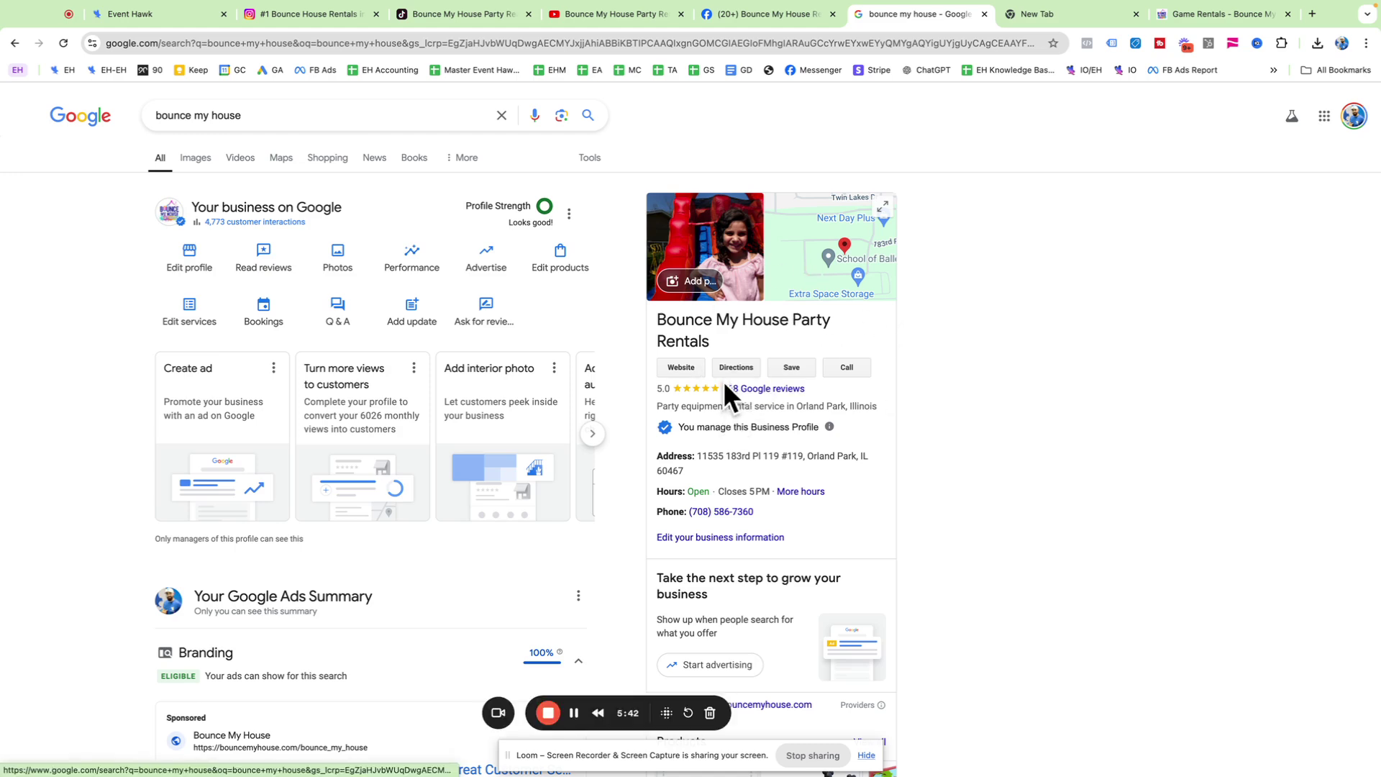
Return from the Google business profile to EventHawk's Social Planner list.
{"action": "left_click", "coordinate": [128, 20]}
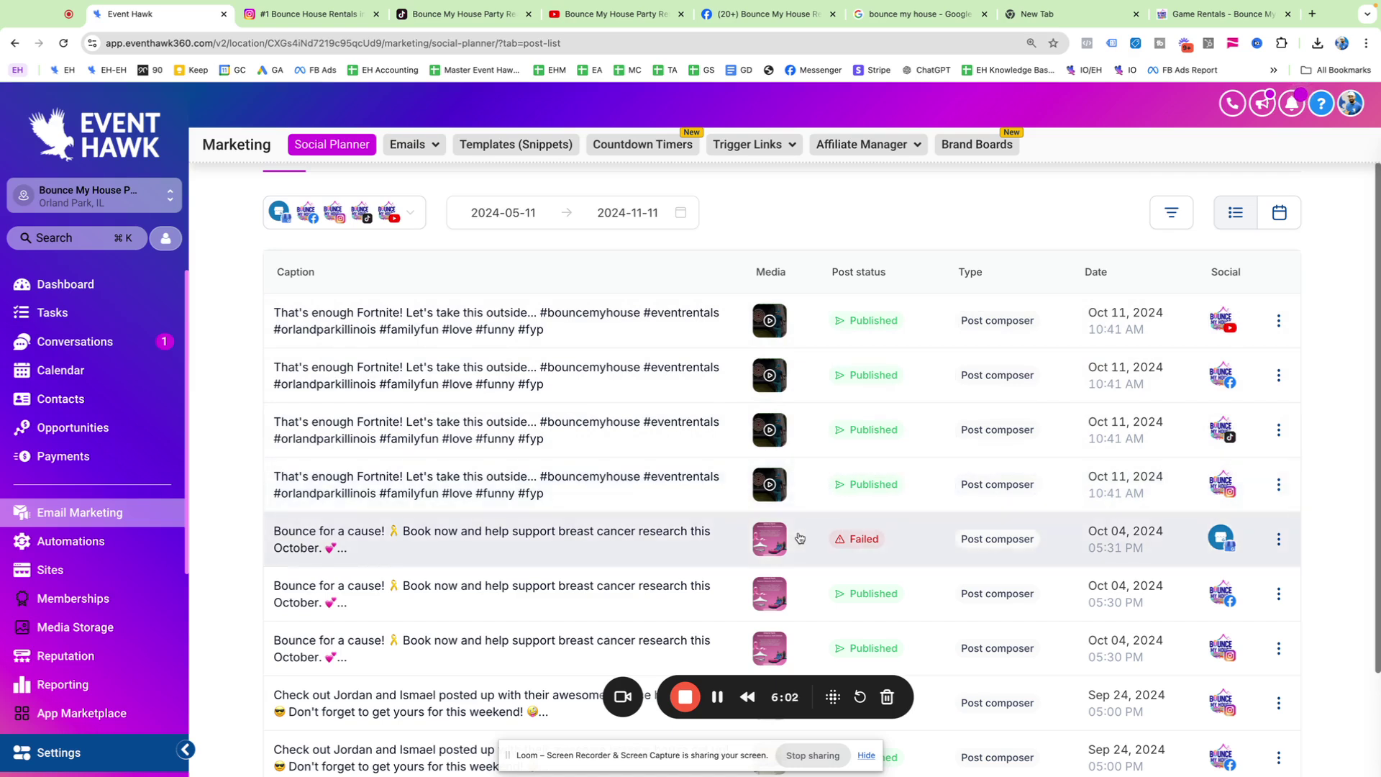
{"action": "scroll", "coordinate": [853, 474], "scroll_direction": "down", "scroll_amount": 1}
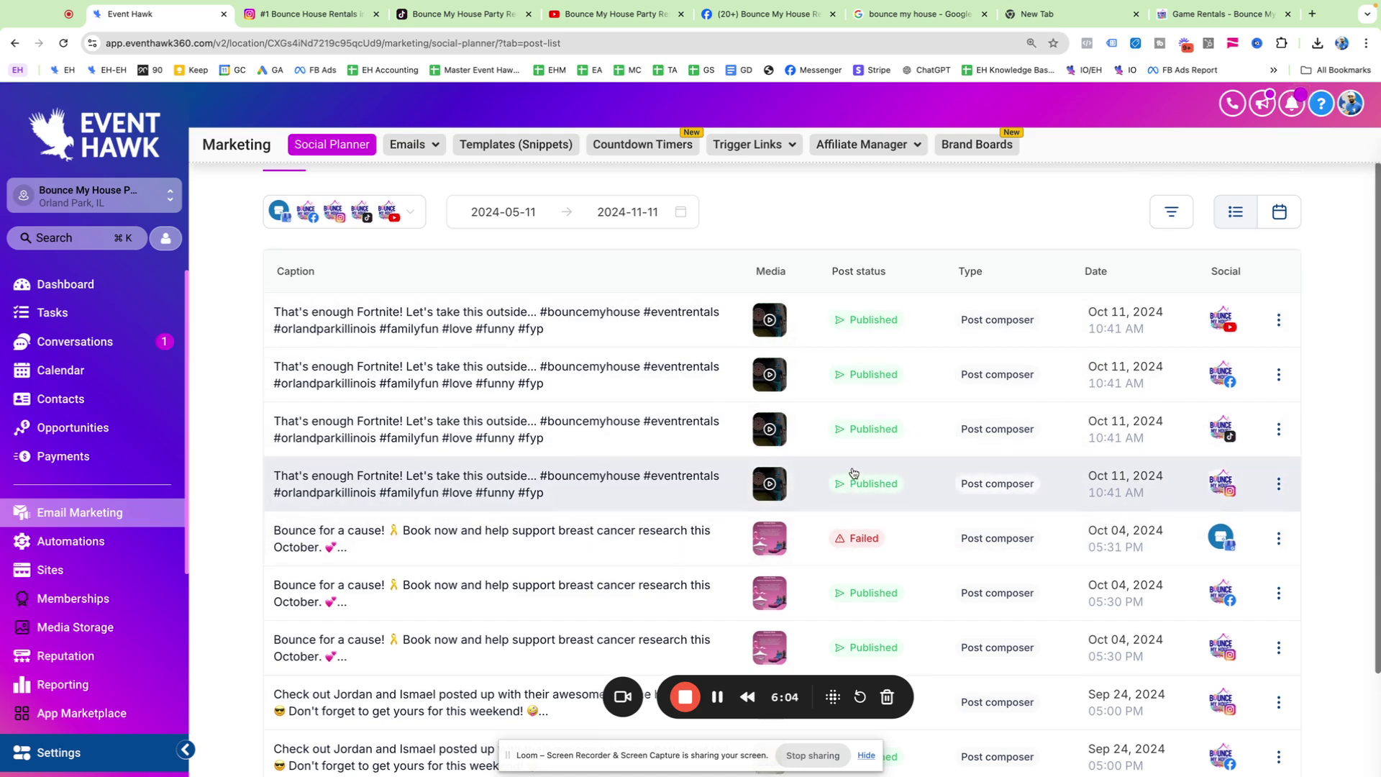